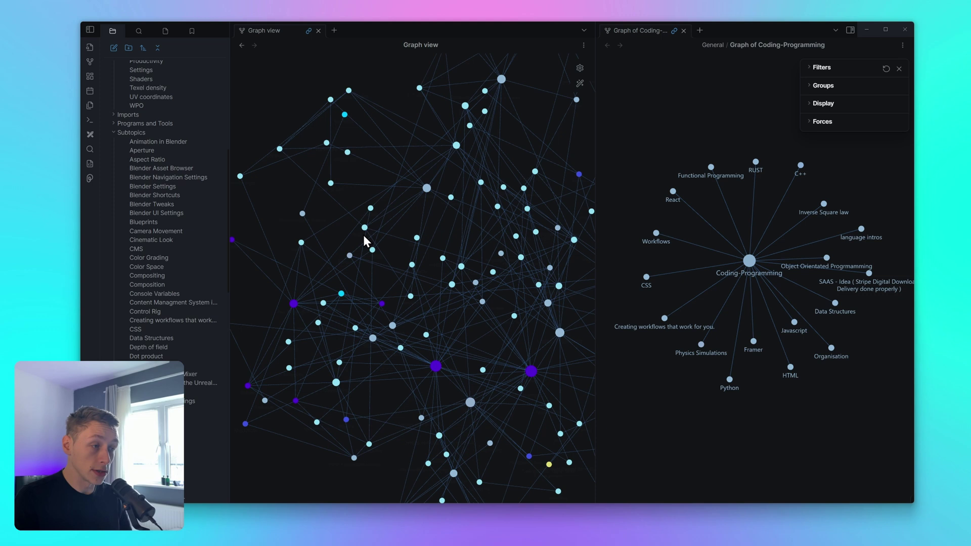
Step: Zoom the graph, widen the file list, and scroll the Technical Topics And Learning explorer to the top
{"action": "scroll", "coordinate": [378, 225], "scroll_direction": "down", "scroll_amount": 3}
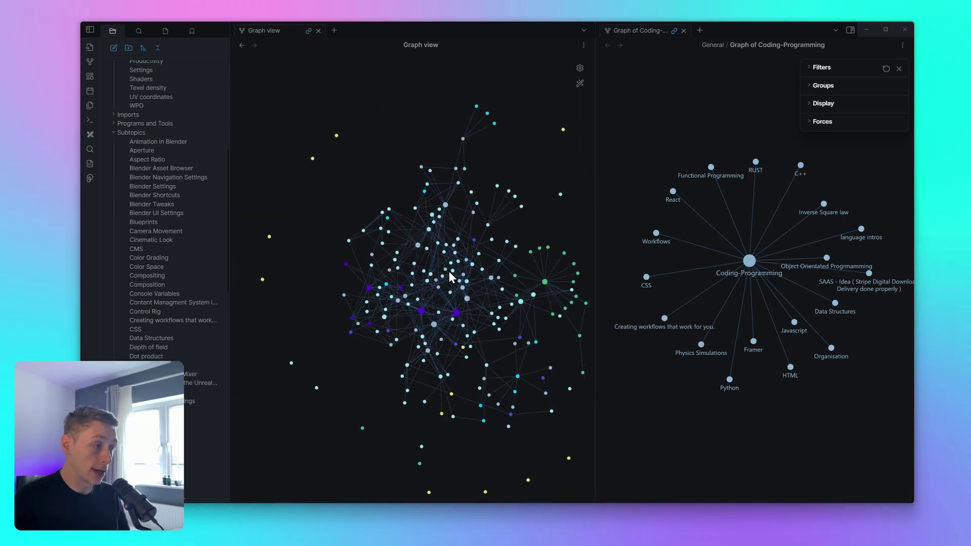
{"action": "scroll", "coordinate": [452, 270], "scroll_direction": "up", "scroll_amount": 3}
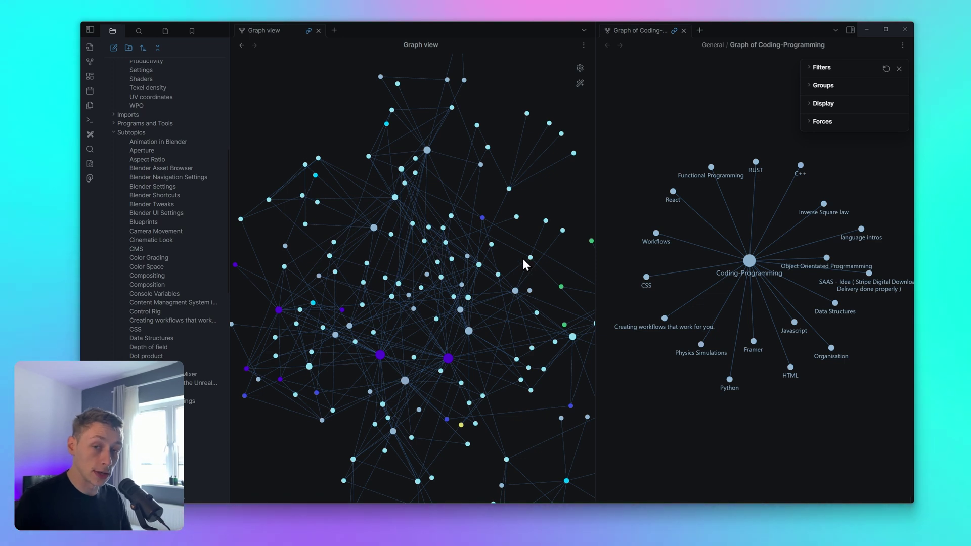
{"action": "scroll", "coordinate": [447, 258], "scroll_direction": "down", "scroll_amount": 3}
{"action": "scroll", "coordinate": [440, 262], "scroll_direction": "down", "scroll_amount": 3}
{"action": "scroll", "coordinate": [427, 268], "scroll_direction": "up", "scroll_amount": 5}
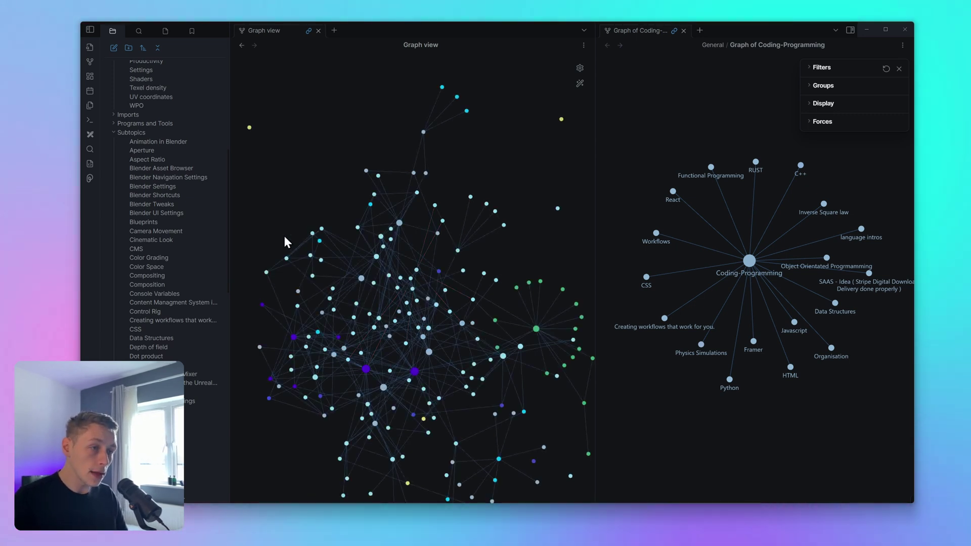
{"action": "left_click_drag", "start_coordinate": [229, 178], "coordinate": [253, 187]}
{"action": "scroll", "coordinate": [180, 162], "scroll_direction": "down", "scroll_amount": 4}
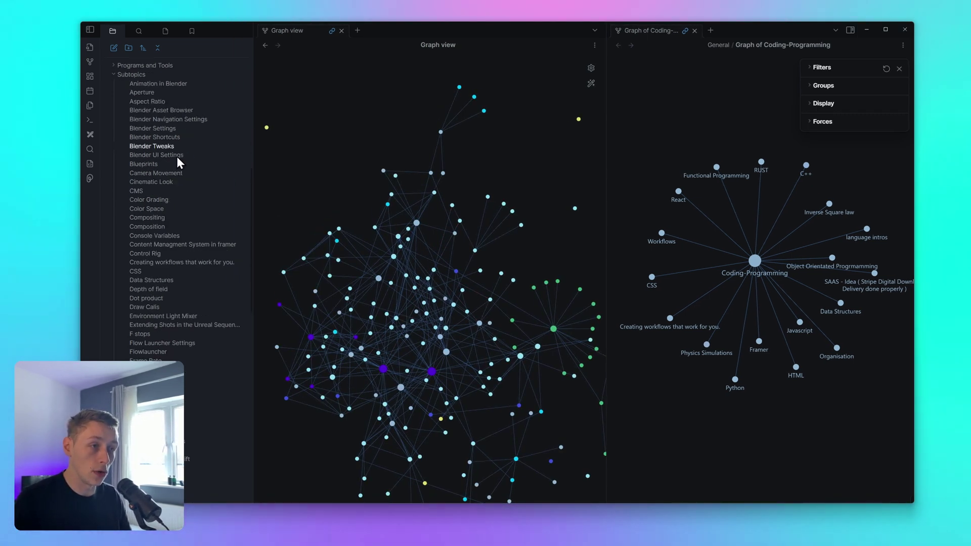
{"action": "scroll", "coordinate": [184, 324], "scroll_direction": "up", "scroll_amount": 8}
{"action": "scroll", "coordinate": [184, 283], "scroll_direction": "up", "scroll_amount": 3}
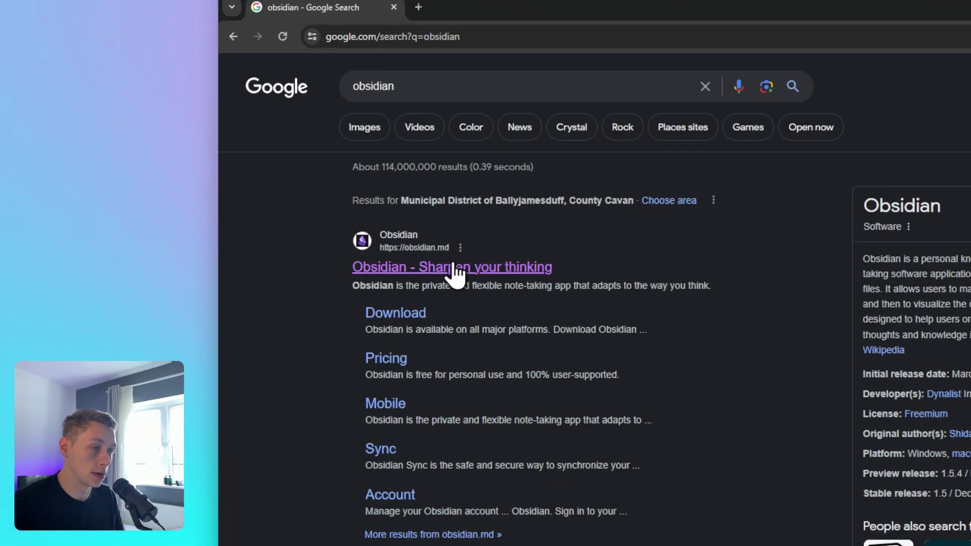
Step: Open the obsidian.md site from the Google results and request the Windows download
{"action": "left_click", "coordinate": [314, 209]}
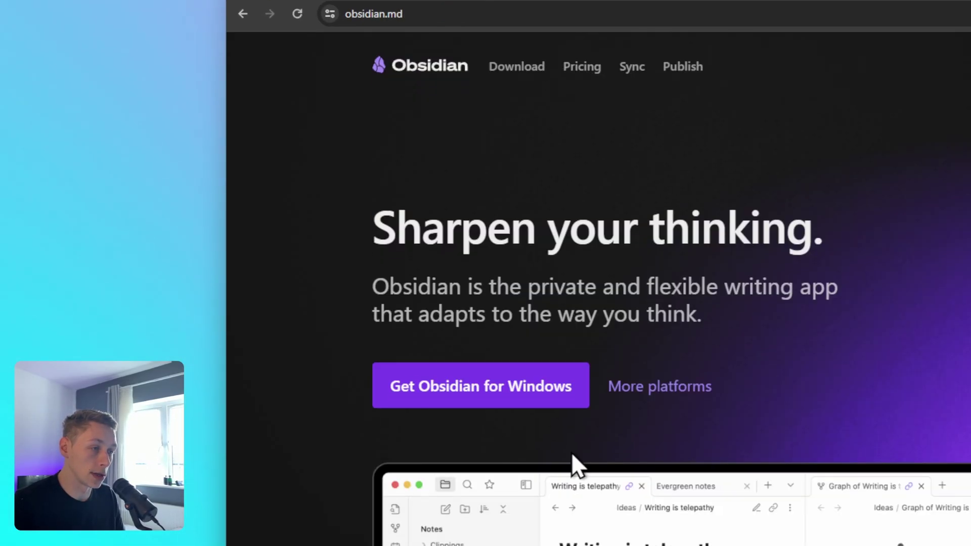
{"action": "left_click", "coordinate": [450, 365]}
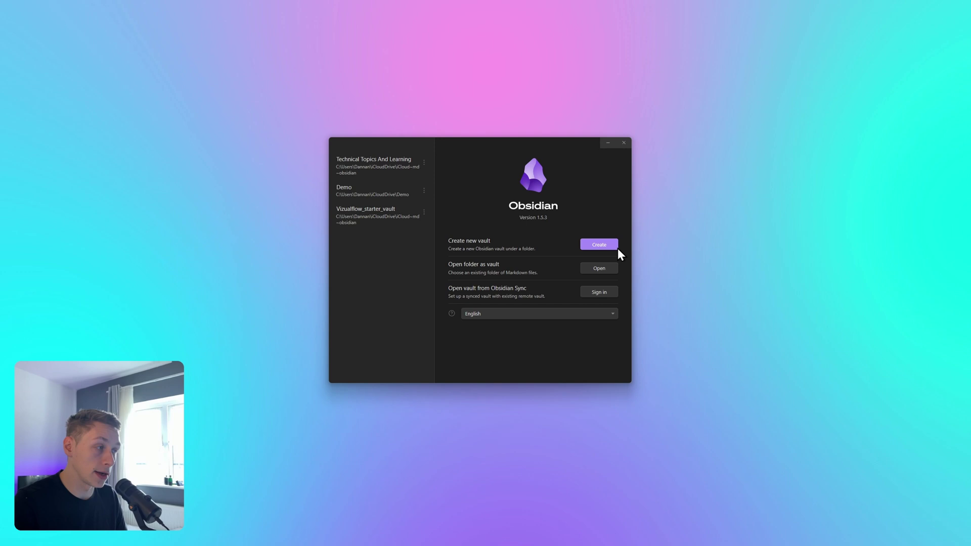
Step: Create a vault named 'YouTube Demo' stored in the iCloud Drive folder
{"action": "left_click", "coordinate": [601, 245]}
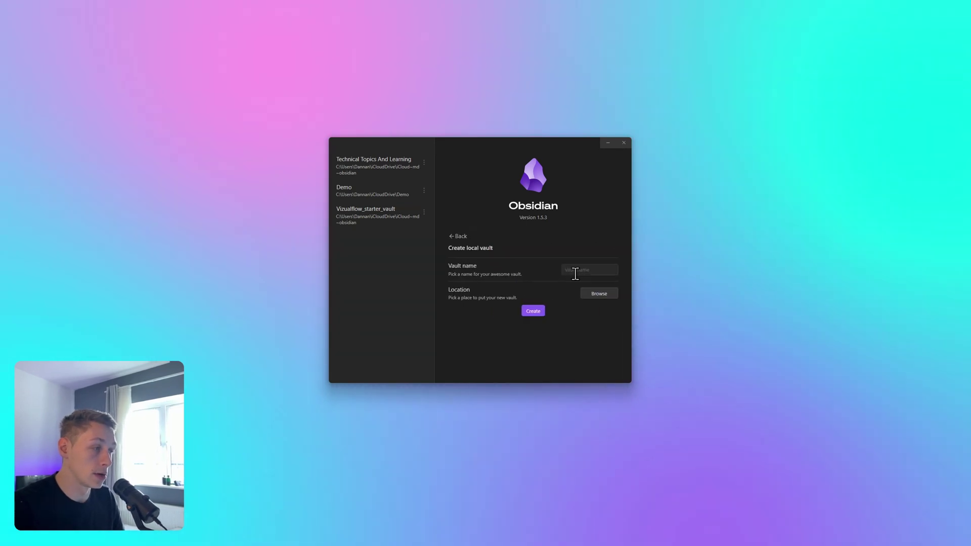
{"action": "type", "text": "YouTube"}
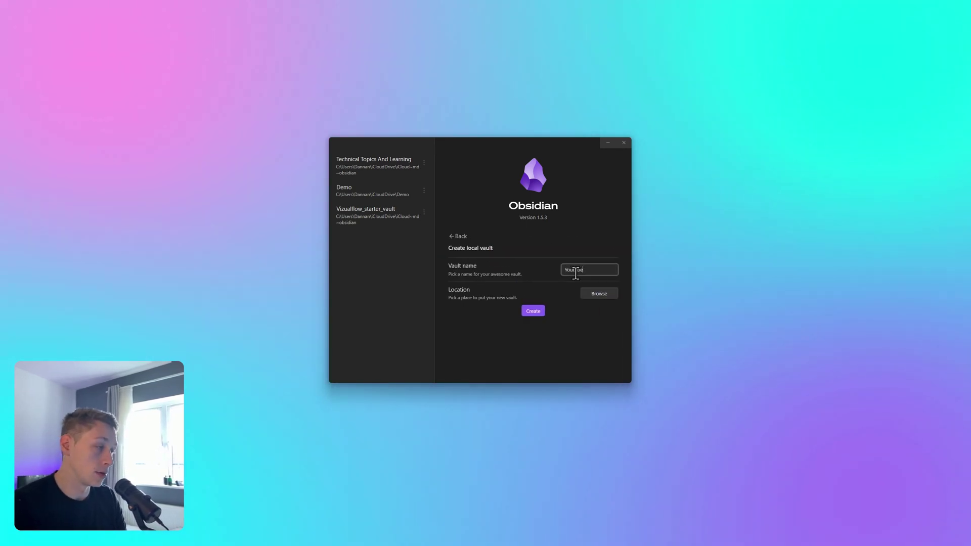
{"action": "type", "text": " Demo"}
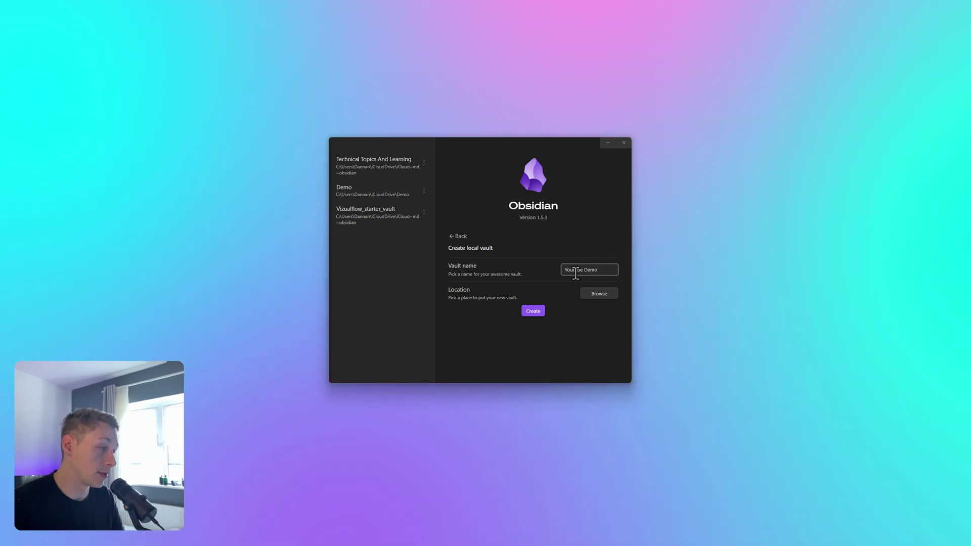
{"action": "left_click", "coordinate": [599, 292]}
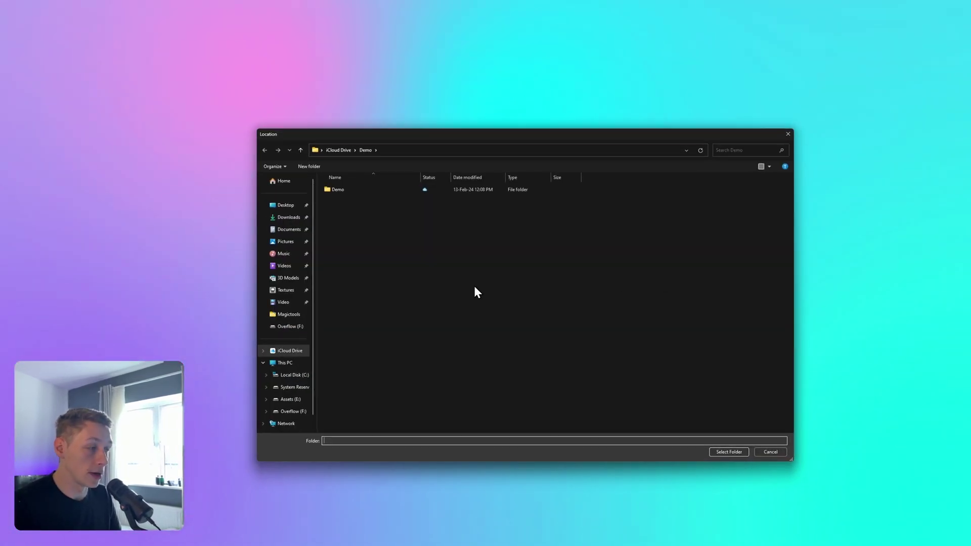
{"action": "left_click", "coordinate": [286, 351]}
{"action": "left_click", "coordinate": [723, 450]}
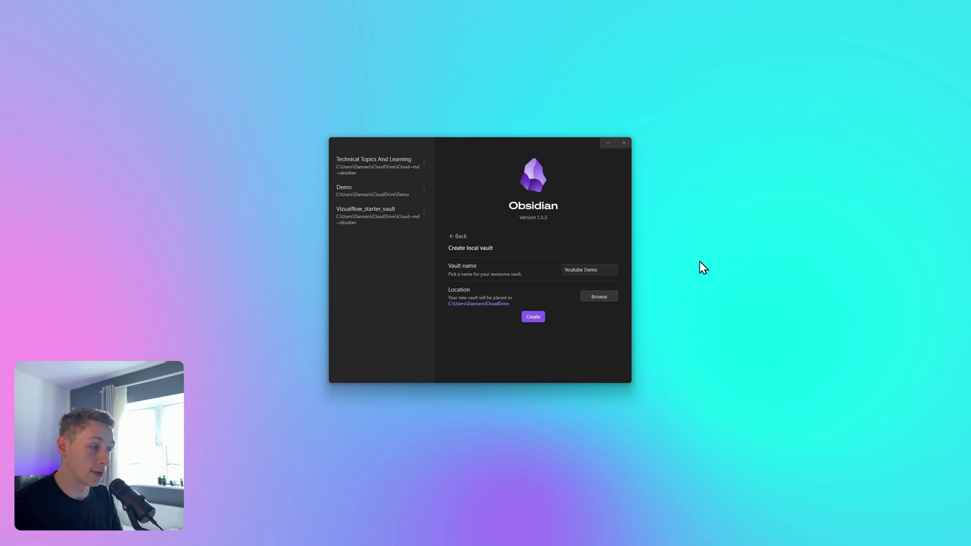
{"action": "left_click", "coordinate": [532, 316]}
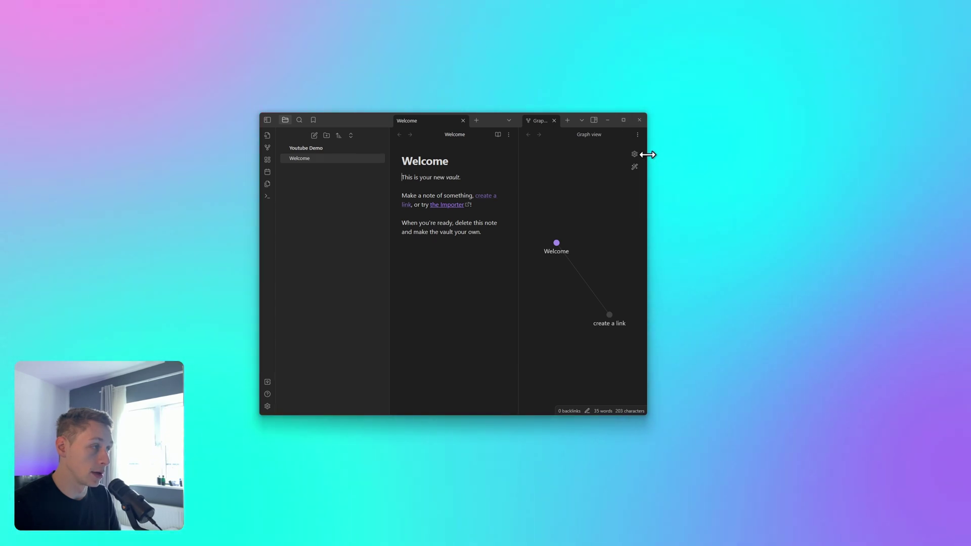
Step: Enlarge and reposition the Obsidian window and close the Graph view tab
{"action": "left_click_drag", "start_coordinate": [647, 157], "coordinate": [878, 159]}
{"action": "left_click_drag", "start_coordinate": [600, 117], "coordinate": [457, 90]}
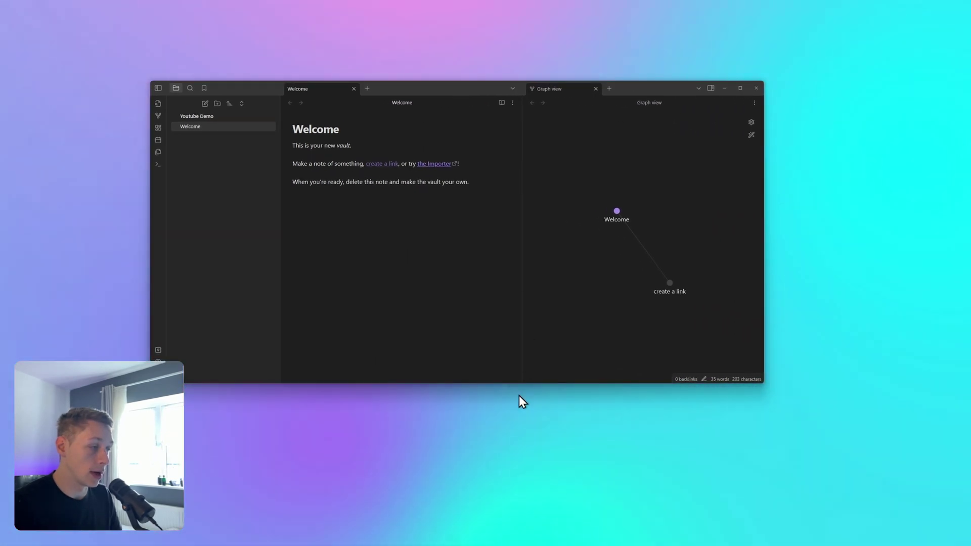
{"action": "left_click_drag", "start_coordinate": [520, 389], "coordinate": [494, 523]}
{"action": "left_click_drag", "start_coordinate": [646, 89], "coordinate": [663, 76]}
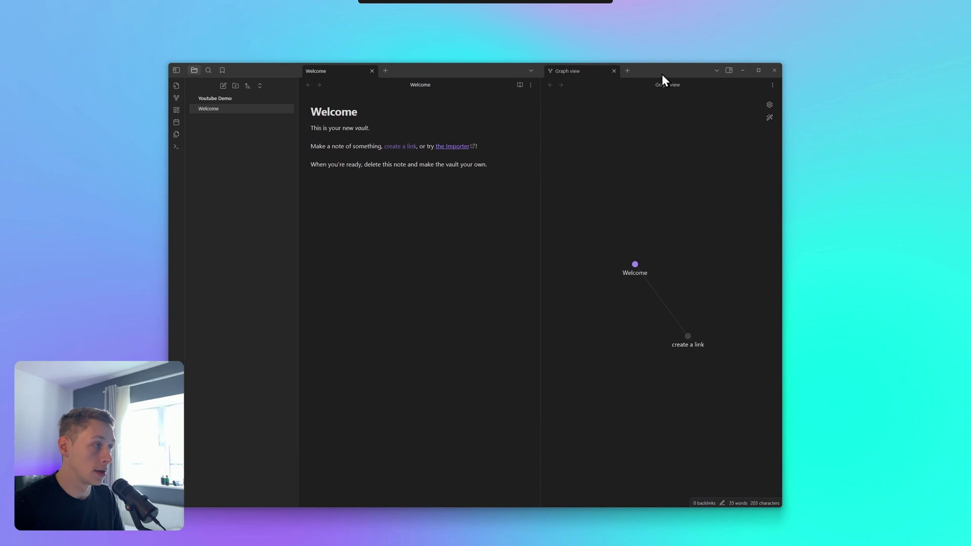
{"action": "left_click", "coordinate": [613, 71]}
{"action": "left_click_drag", "start_coordinate": [658, 70], "coordinate": [646, 71]}
{"action": "left_click_drag", "start_coordinate": [767, 108], "coordinate": [713, 107]}
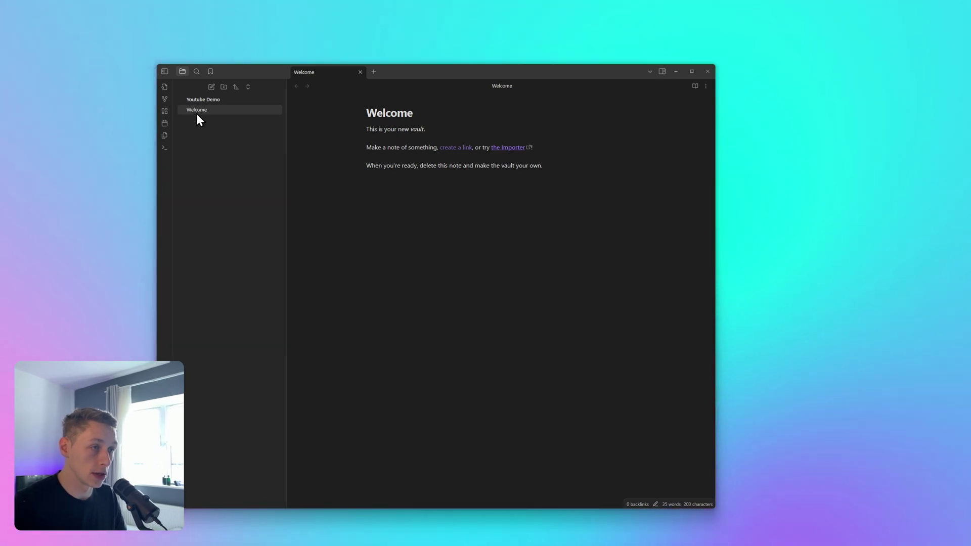
Step: Delete the Welcome note so the Youtube Demo vault is empty
{"action": "right_click", "coordinate": [195, 111]}
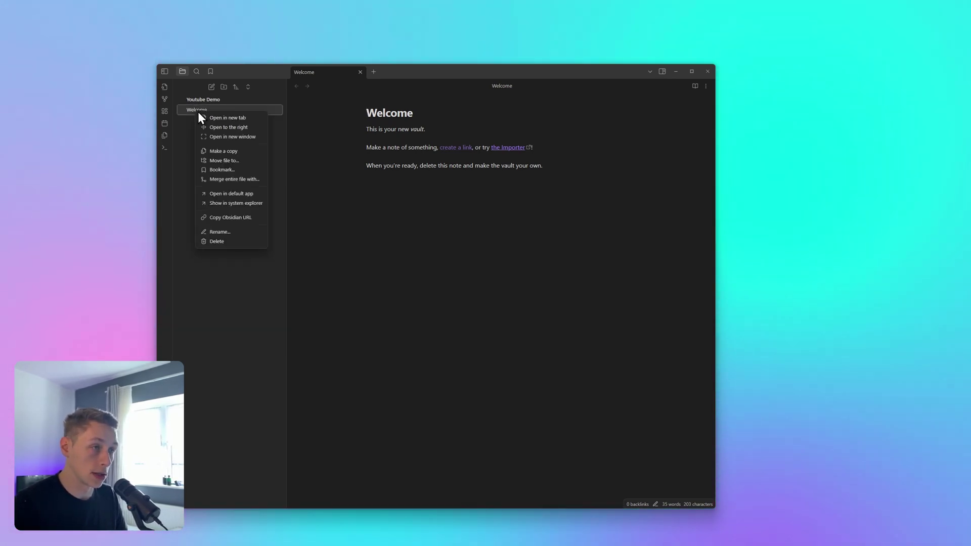
{"action": "left_click", "coordinate": [218, 242]}
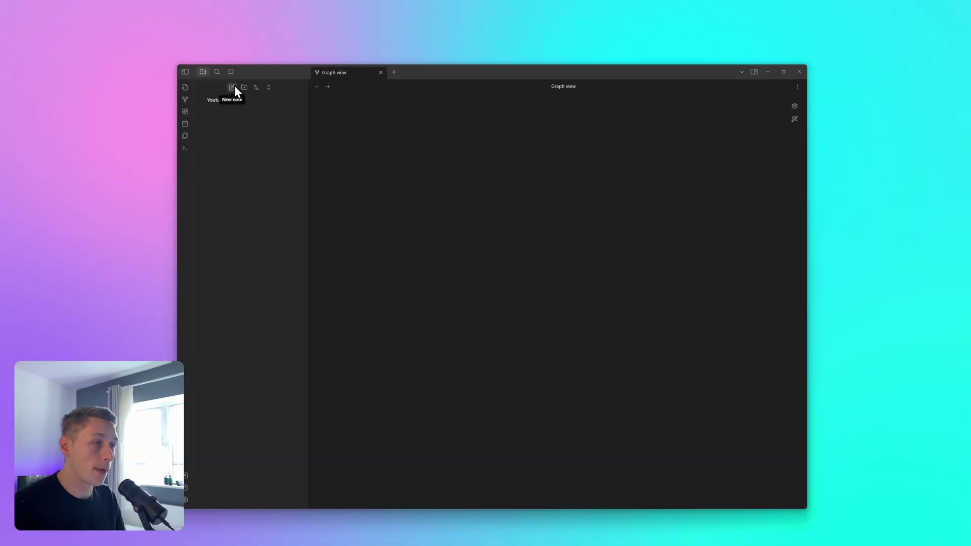
{"action": "mouse_move", "coordinate": [481, 63]}
{"action": "left_mouse_down"}
{"action": "mouse_move", "coordinate": [444, 78]}
{"action": "mouse_move", "coordinate": [478, 79]}
{"action": "left_mouse_up"}
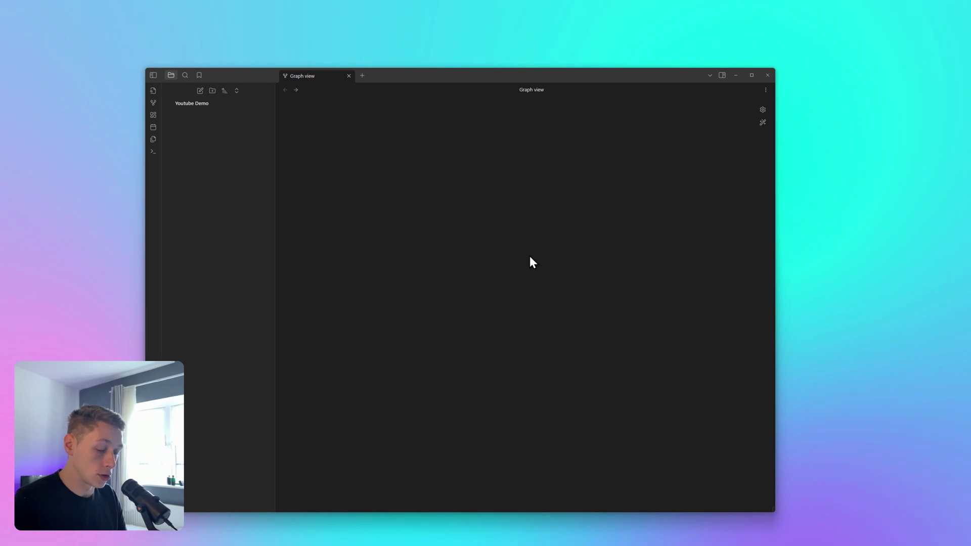
Step: Create a new note titled 'This is a title' whose first line is #tag
{"action": "key", "text": "ctrl+n"}
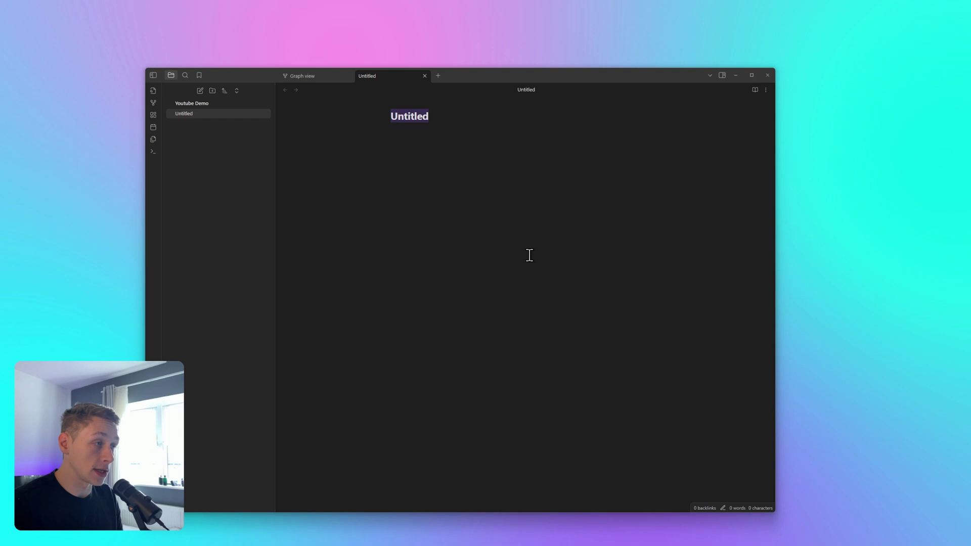
{"action": "type", "text": "This"}
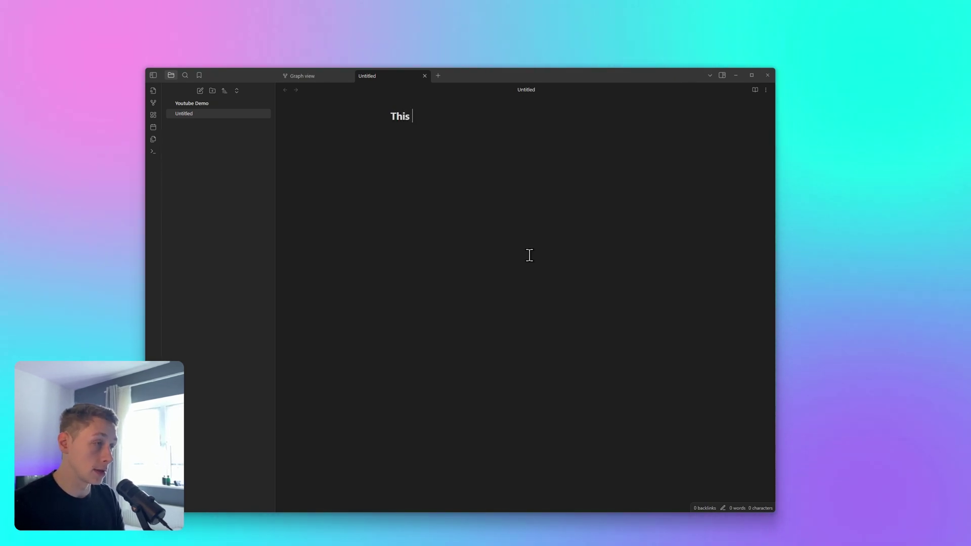
{"action": "type", "text": " is a title"}
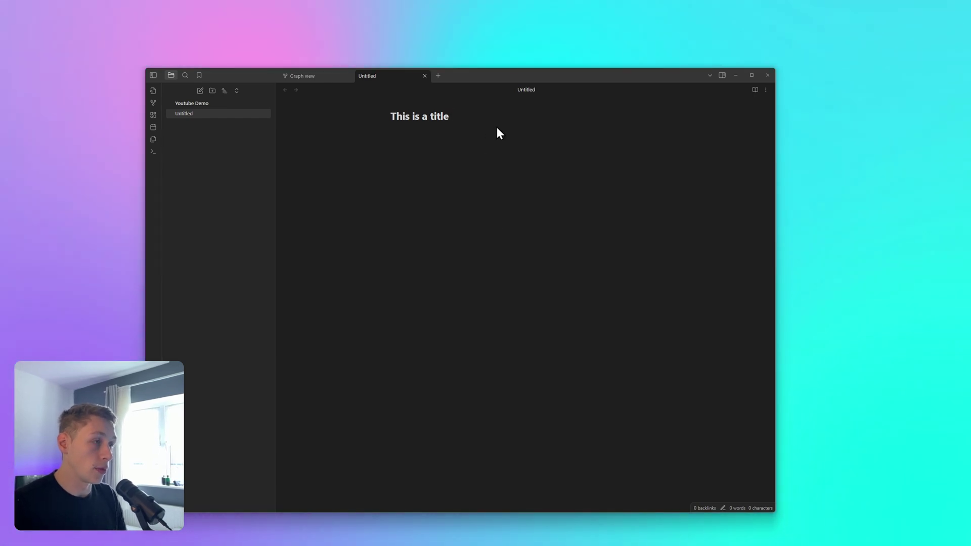
{"action": "key", "text": "Return"}
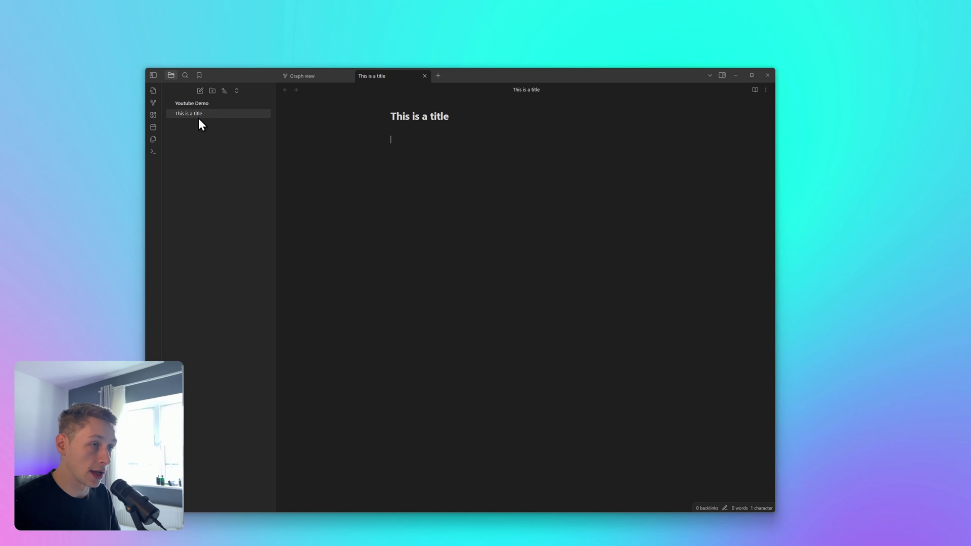
{"action": "mouse_move", "coordinate": [180, 113]}
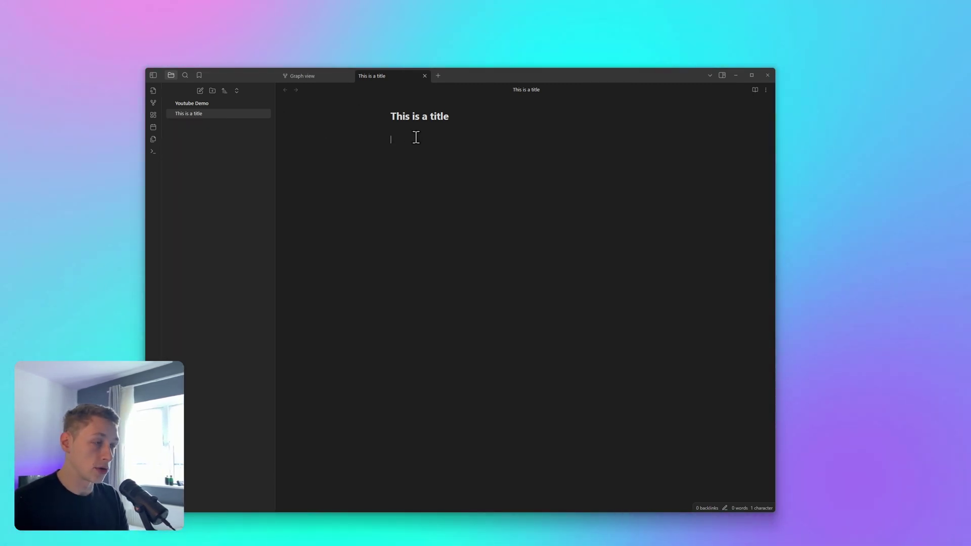
{"action": "type", "text": "#tag"}
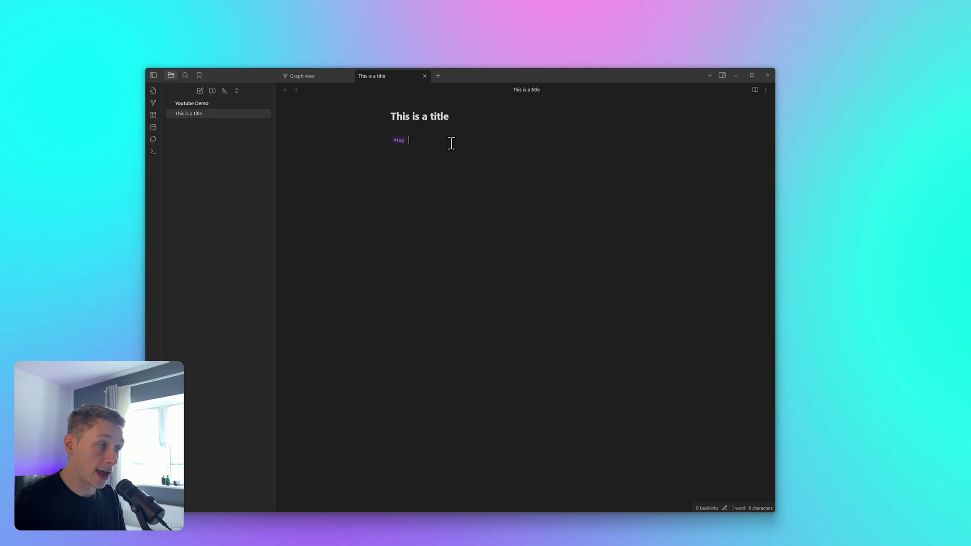
{"action": "key", "text": "Return"}
{"action": "key", "text": "Return"}
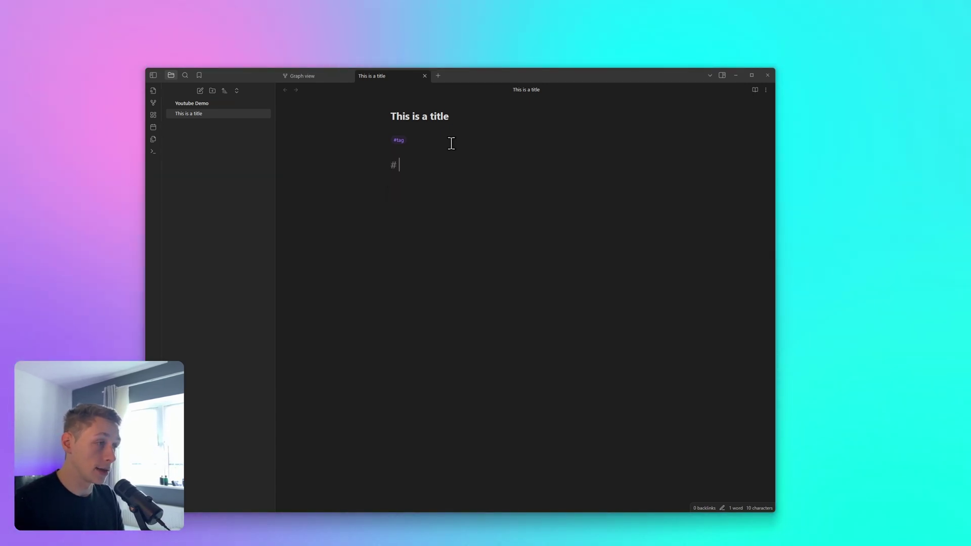
Step: Add the 'Heading 2' heading below the tag and return to the Heading 1 line
{"action": "type", "text": "# HE"}
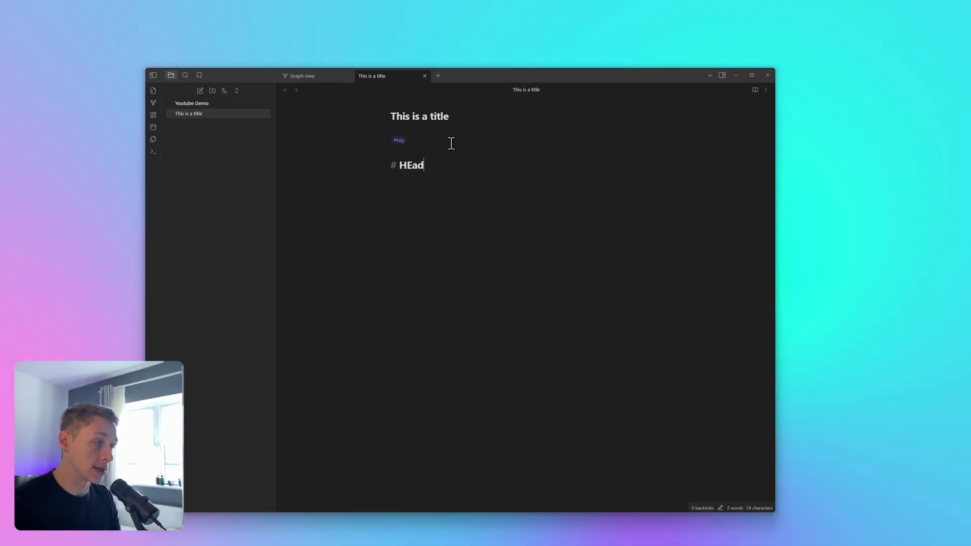
{"action": "key", "text": "BackSpace"}
{"action": "type", "text": "e"}
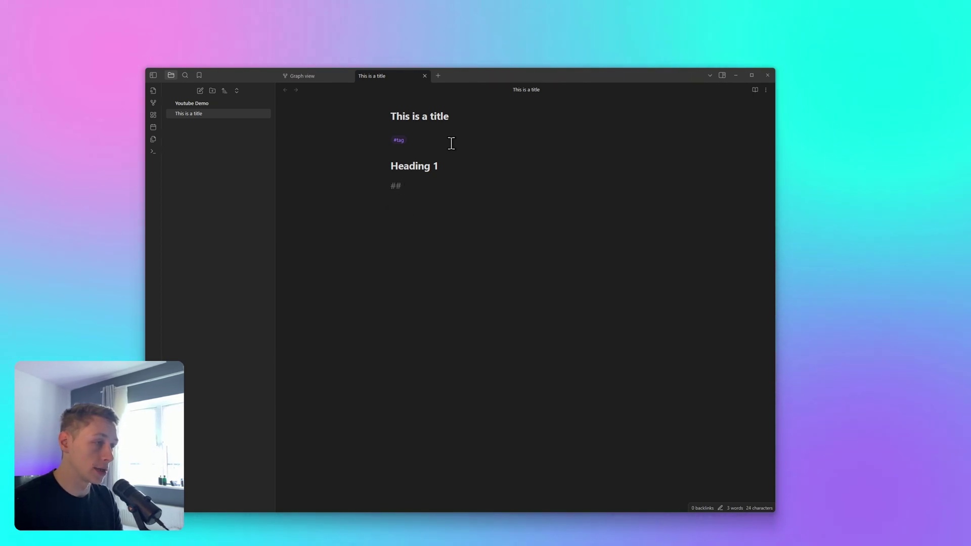
{"action": "type", "text": "ading 2"}
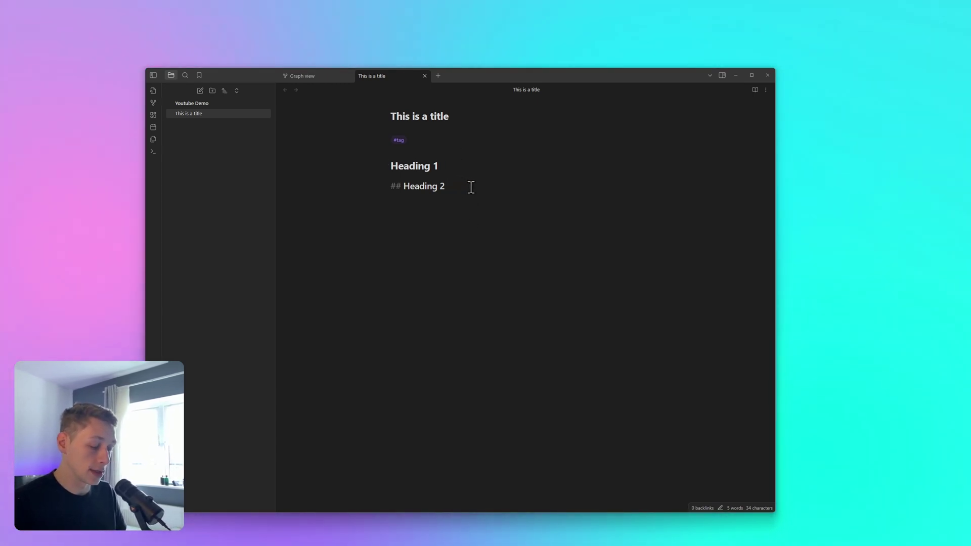
{"action": "key", "text": "Return"}
{"action": "key", "text": "Return"}
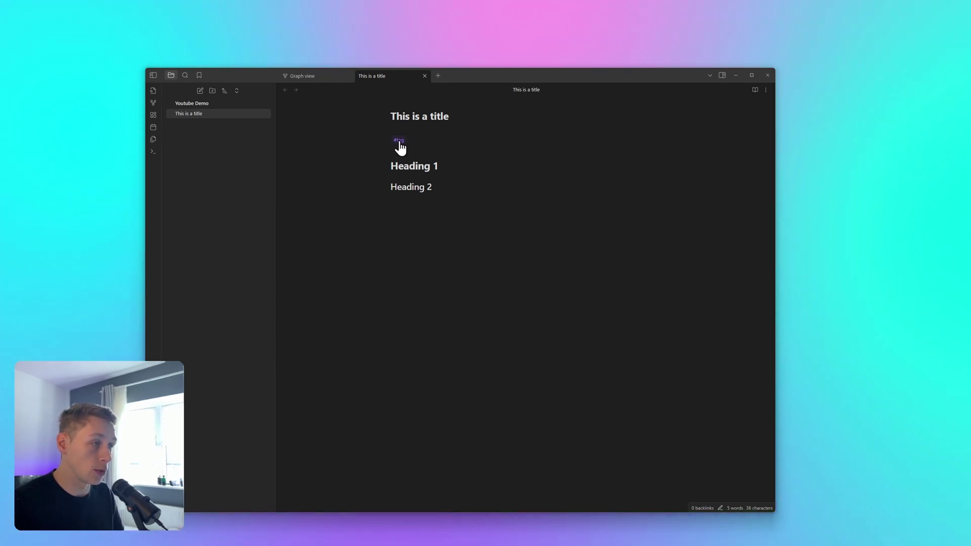
{"action": "left_click_drag", "start_coordinate": [403, 141], "coordinate": [388, 140]}
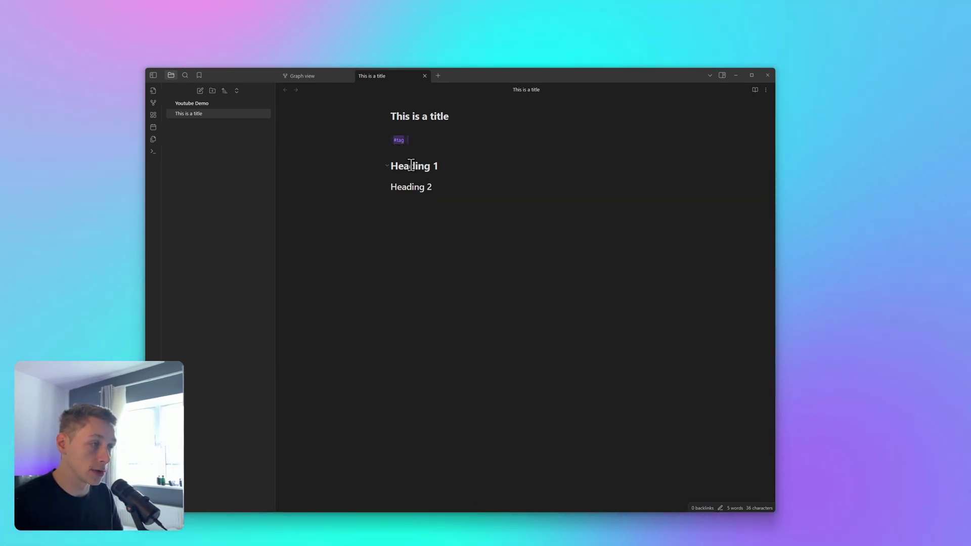
{"action": "left_click", "coordinate": [394, 167]}
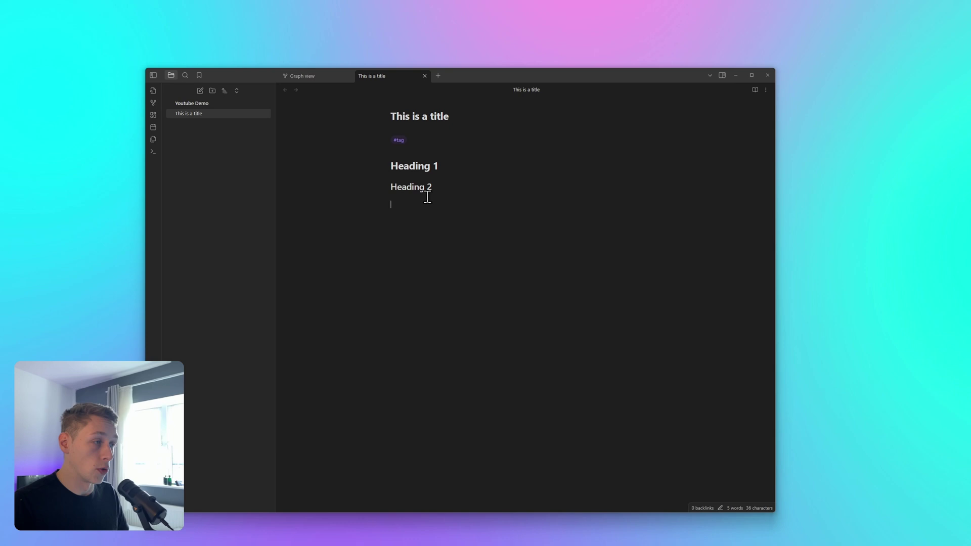
Step: Place a 'this is a bullet' bullet under Heading 1, leaving an empty line after Heading 2
{"action": "left_click", "coordinate": [425, 206]}
{"action": "key", "text": "Return"}
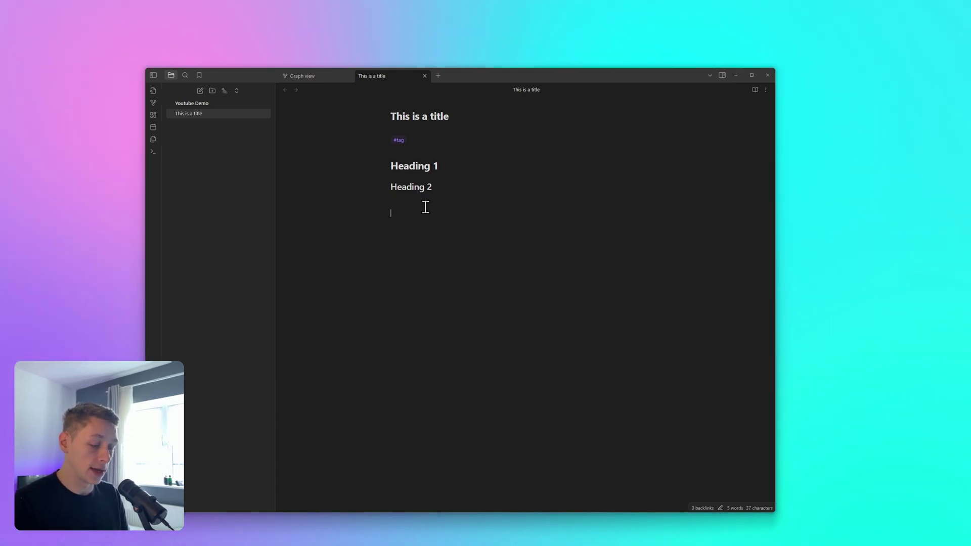
{"action": "key", "text": "BackSpace"}
{"action": "key", "text": "BackSpace"}
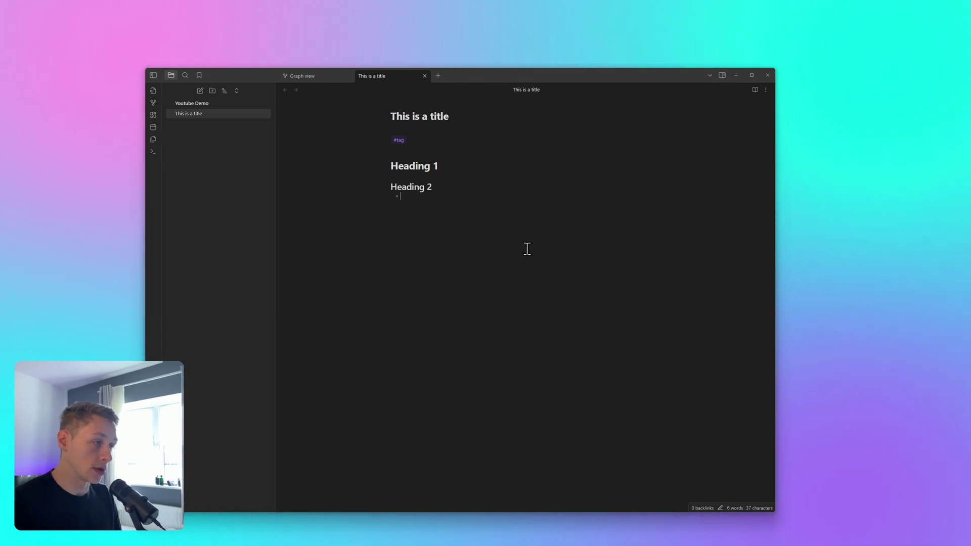
{"action": "type", "text": "this is a "}
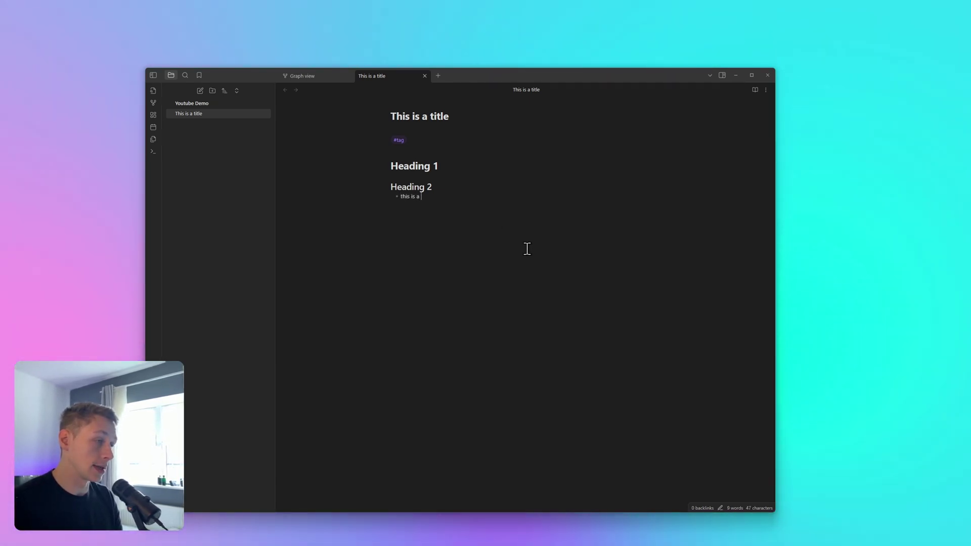
{"action": "type", "text": "bullet"}
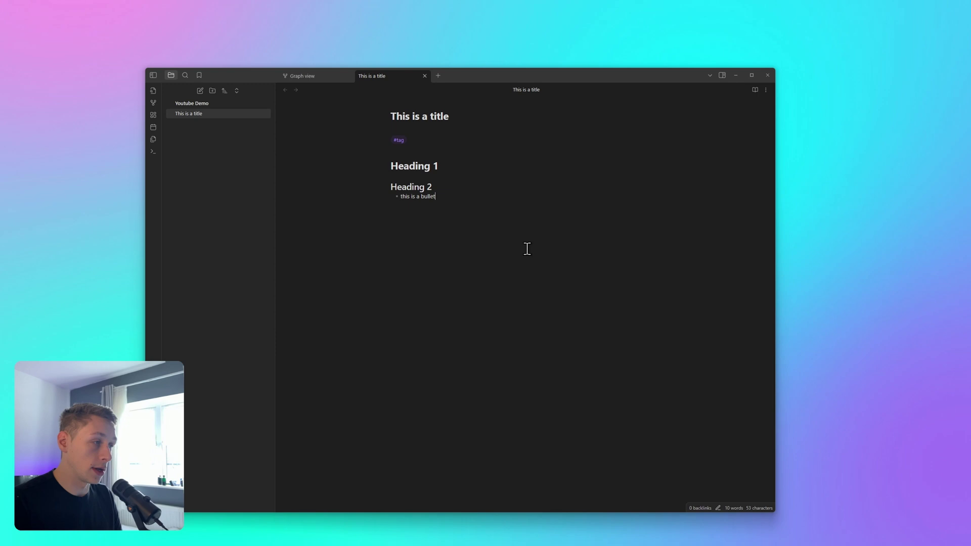
{"action": "key", "text": "ctrl+e"}
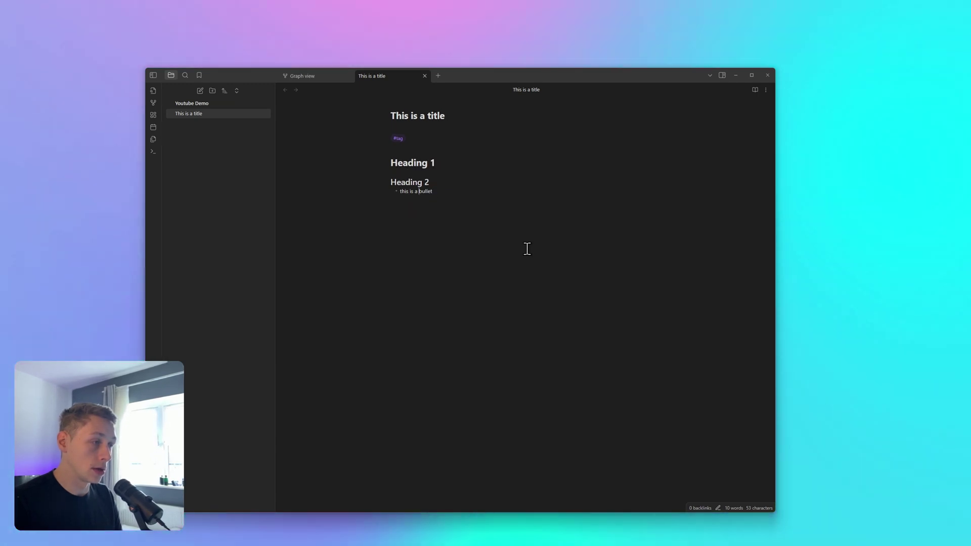
{"action": "key", "text": "Up"}
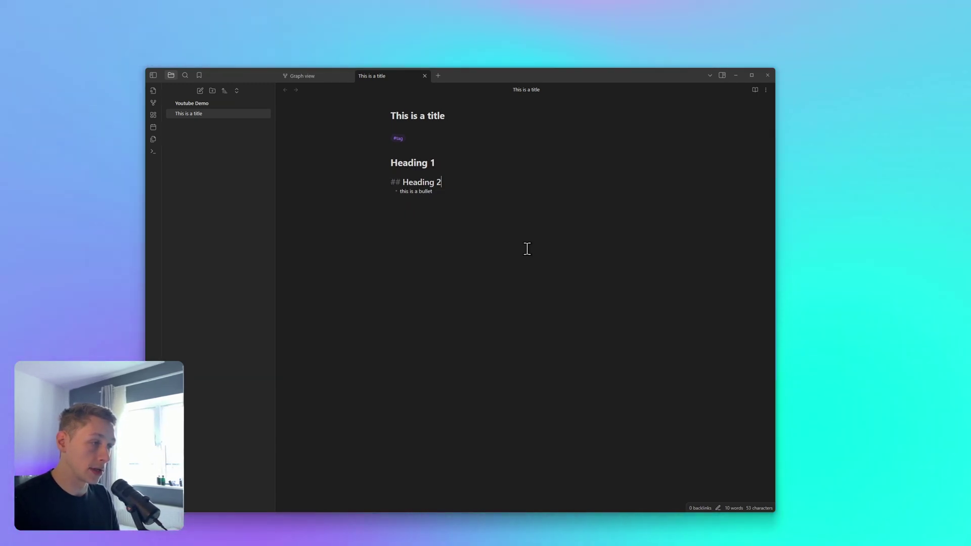
{"action": "key", "text": "Return"}
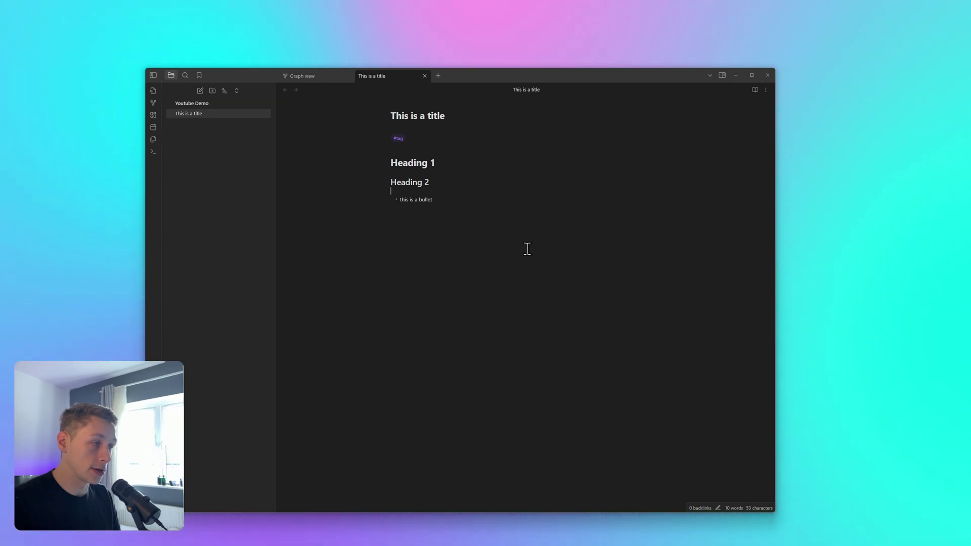
{"action": "key", "text": "Down"}
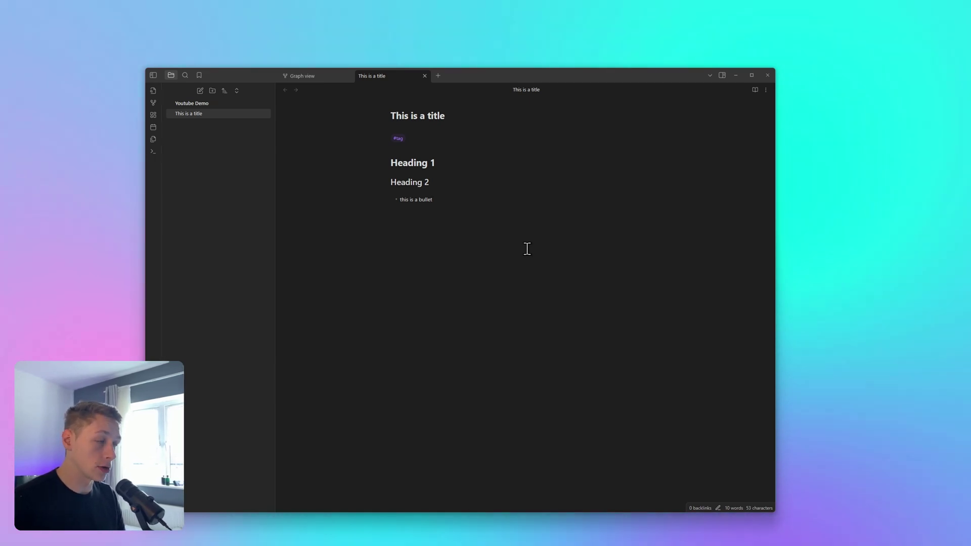
{"action": "key", "text": "ctrl+shift+Left"}
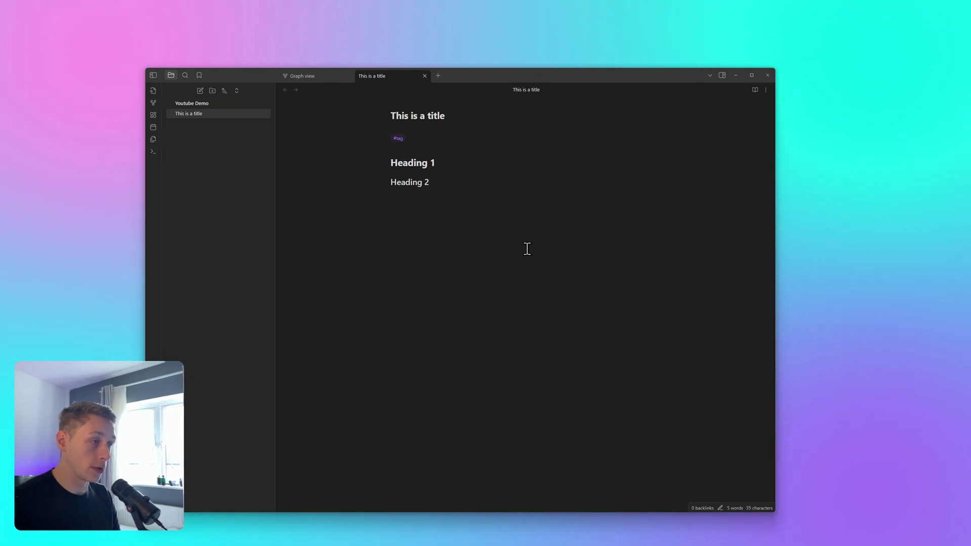
{"action": "key", "text": "ctrl+z"}
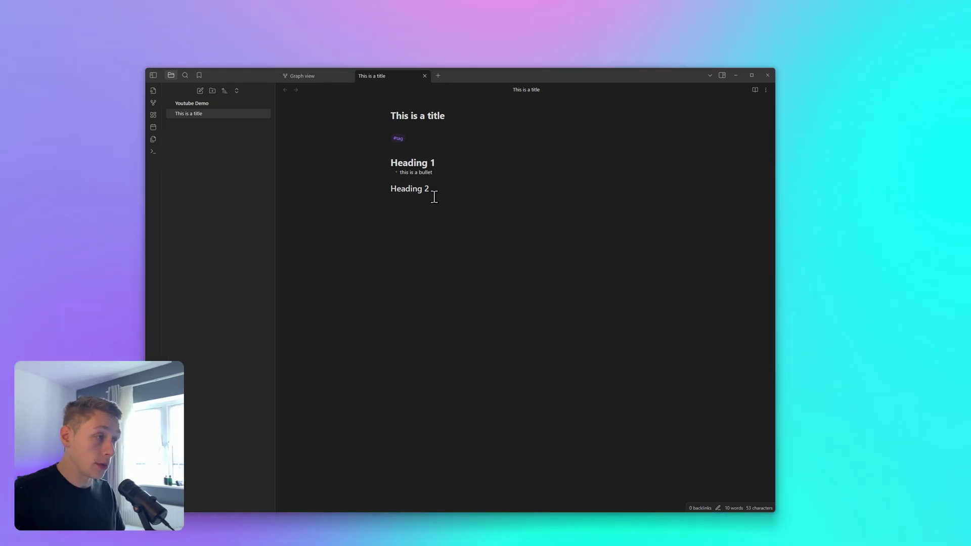
{"action": "left_click", "coordinate": [435, 203]}
{"action": "key", "text": "Return"}
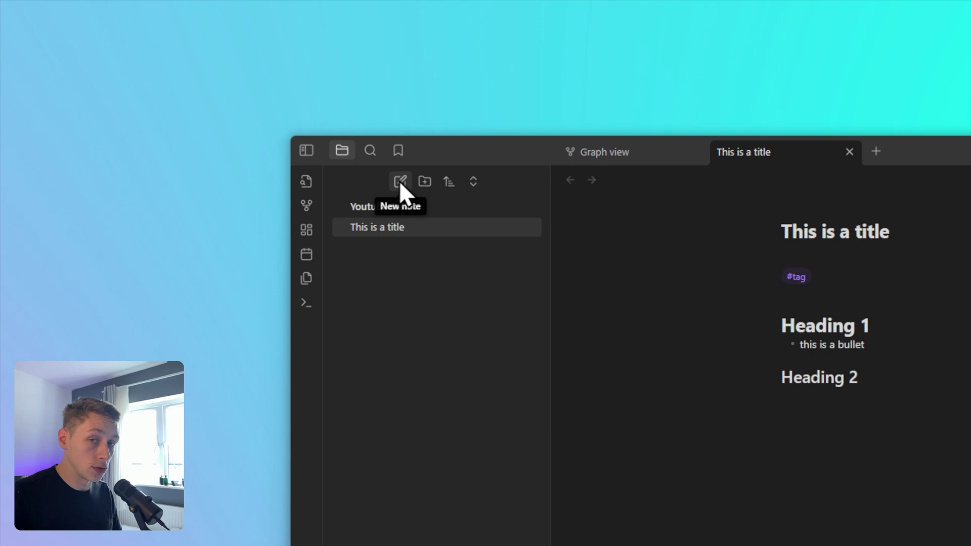
Step: Create a second note titled 'this is a second note' containing a #tag line
{"action": "left_click", "coordinate": [399, 181]}
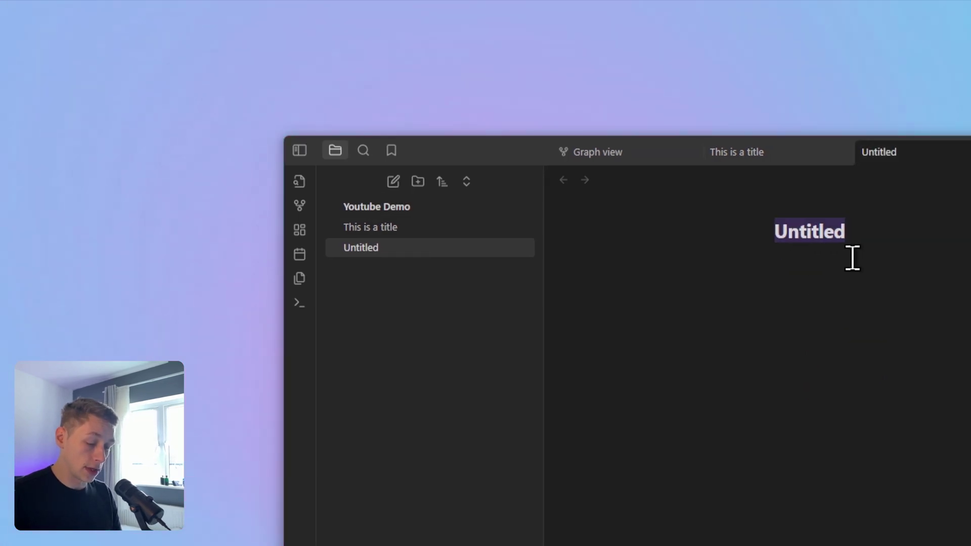
{"action": "type", "text": "this is a second note"}
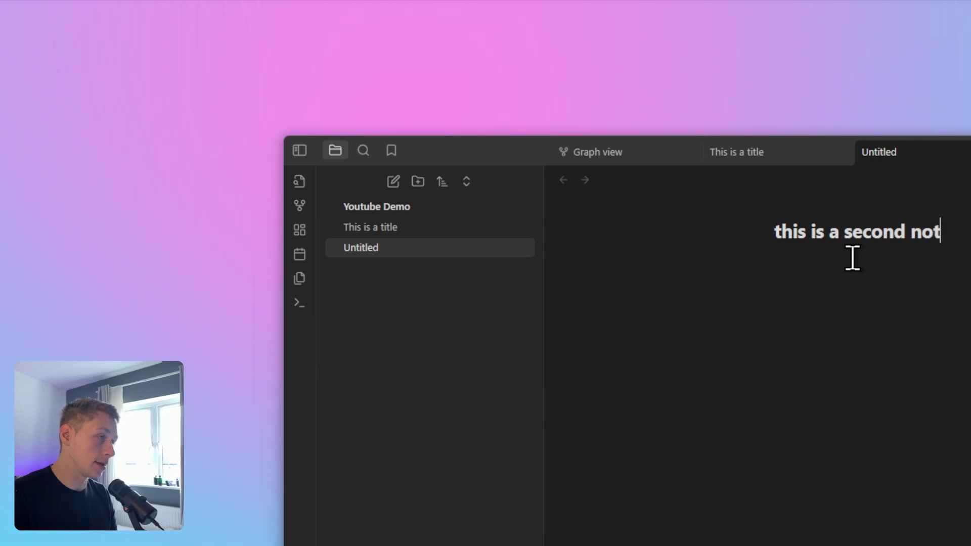
{"action": "key", "text": "Return"}
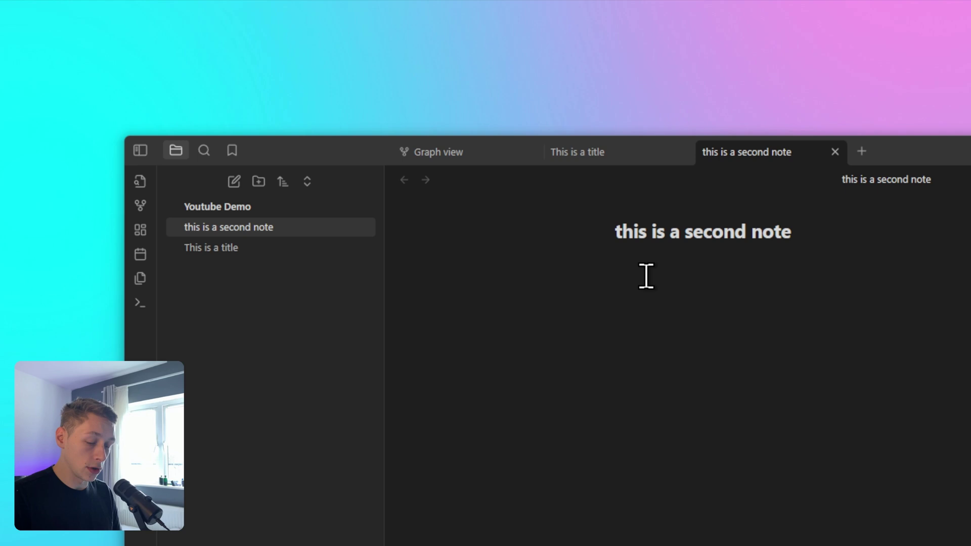
{"action": "type", "text": "3"}
{"action": "type", "text": "#"}
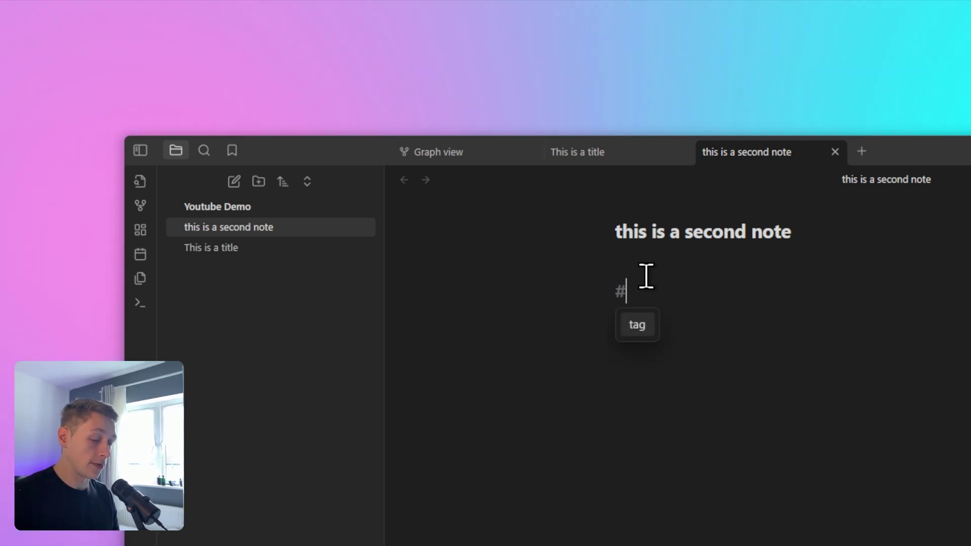
{"action": "type", "text": "t"}
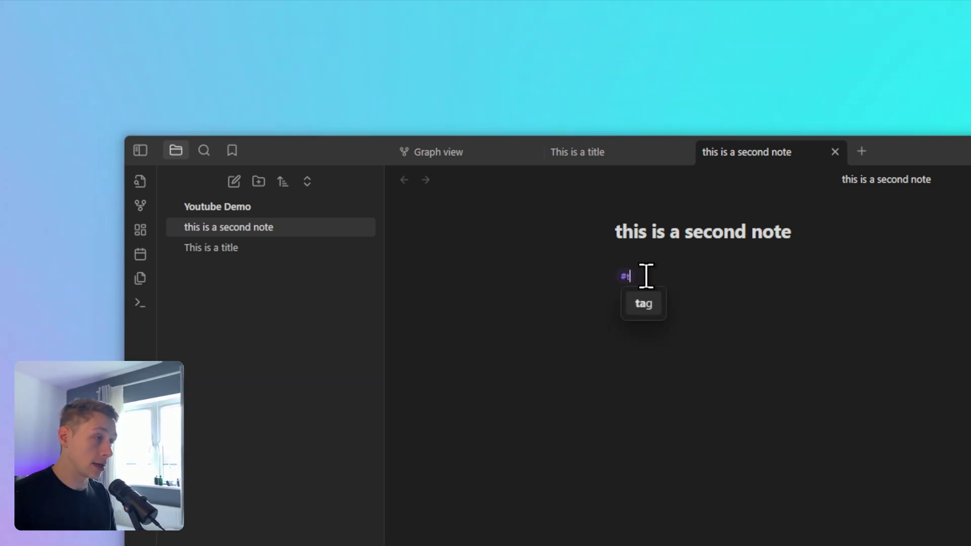
{"action": "key", "text": "BackSpace"}
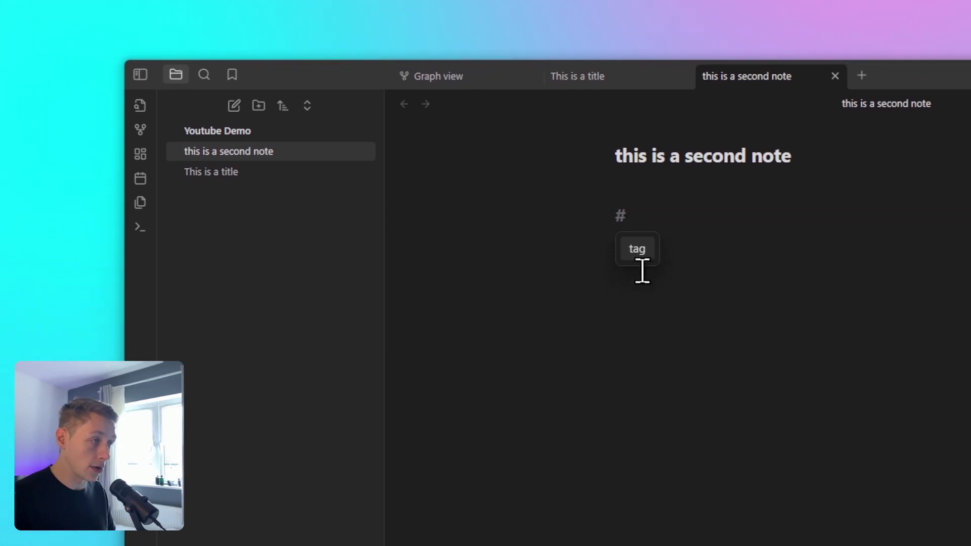
{"action": "left_click", "coordinate": [640, 255]}
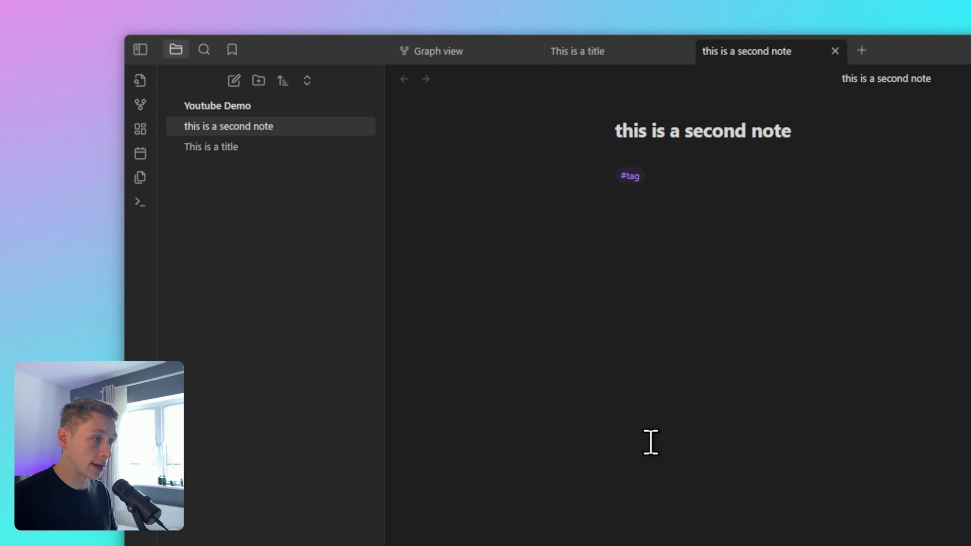
Step: Open the graph view, enable the Tags filter, and drag the #tag node into place
{"action": "left_click", "coordinate": [140, 83]}
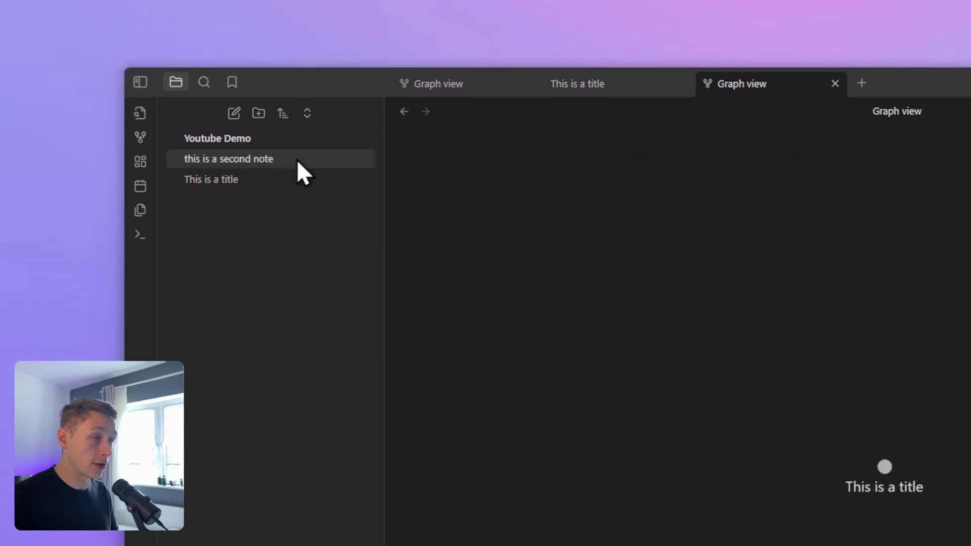
{"action": "scroll", "coordinate": [859, 447], "scroll_direction": "up", "scroll_amount": 5}
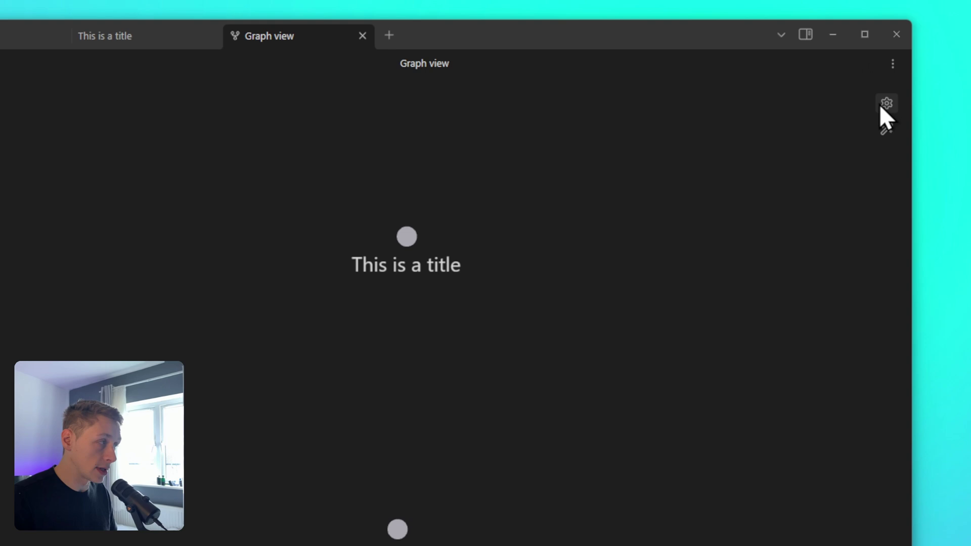
{"action": "left_click", "coordinate": [857, 123]}
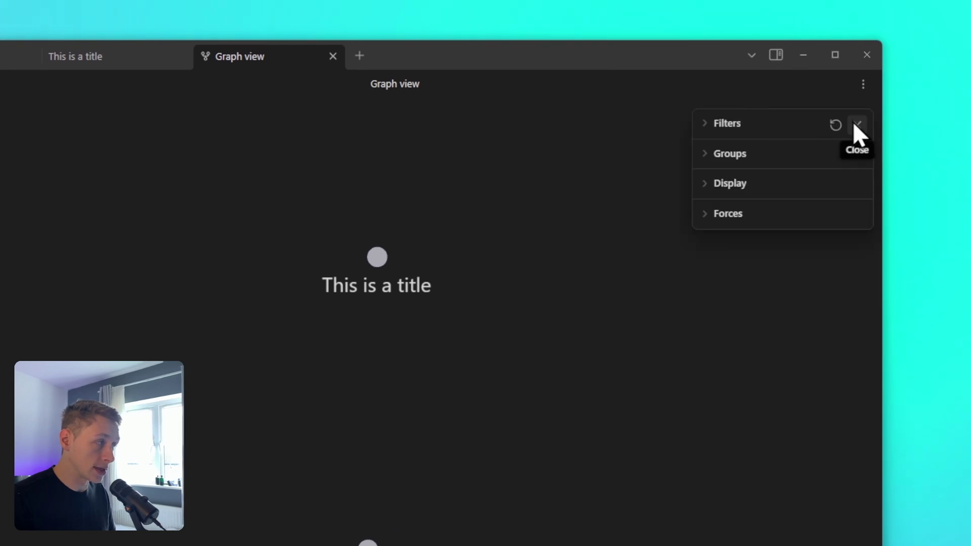
{"action": "left_click", "coordinate": [702, 126]}
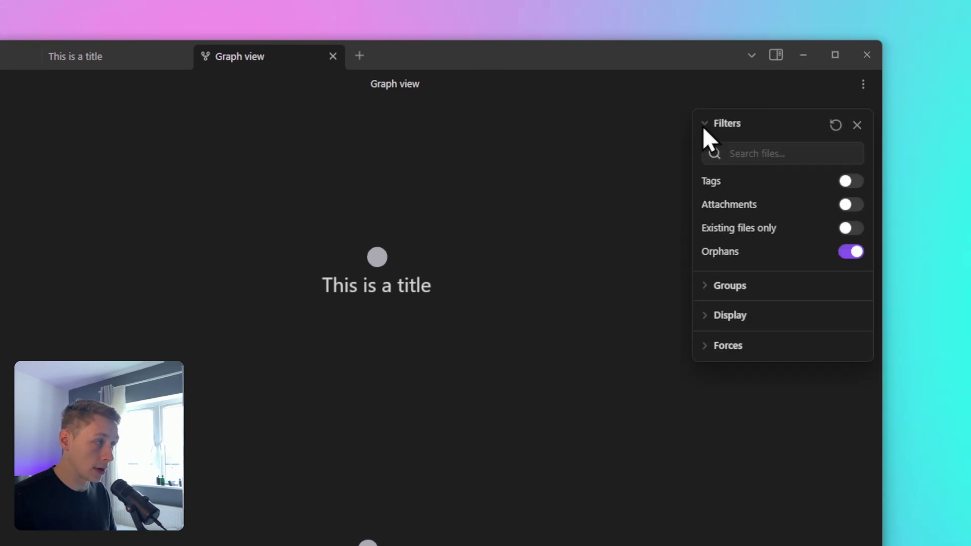
{"action": "left_click", "coordinate": [834, 181]}
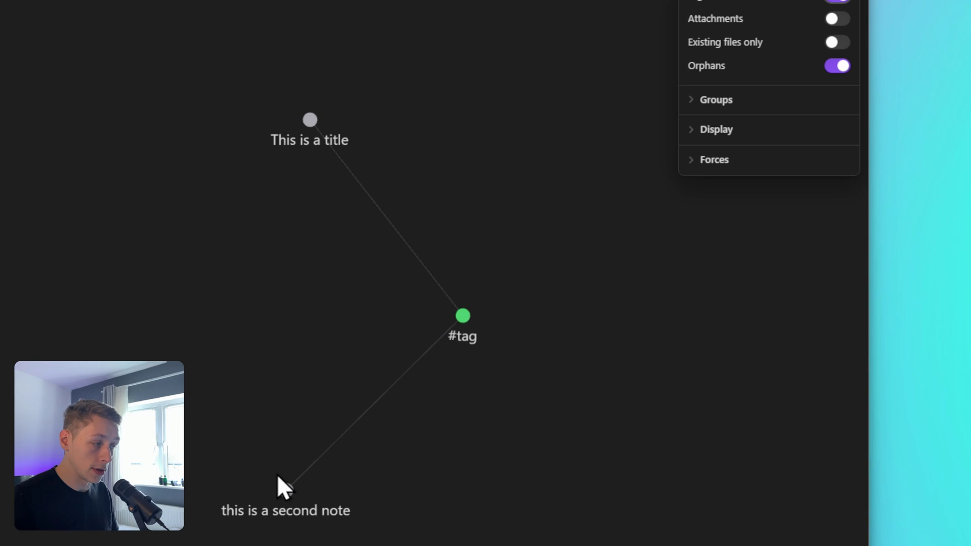
{"action": "left_click_drag", "start_coordinate": [477, 305], "coordinate": [468, 377]}
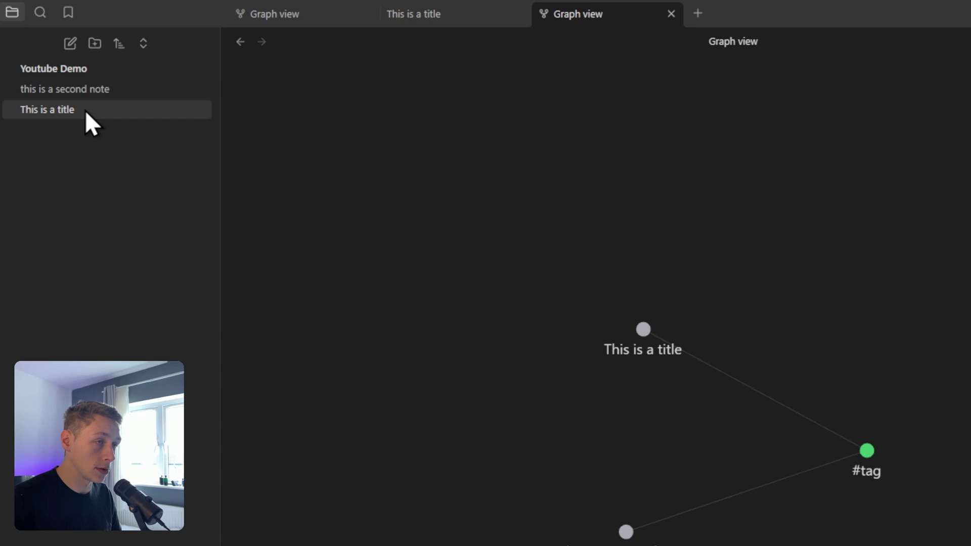
Step: Add a [[this is a second note]] link to 'This is a title' and follow it
{"action": "left_click", "coordinate": [120, 122]}
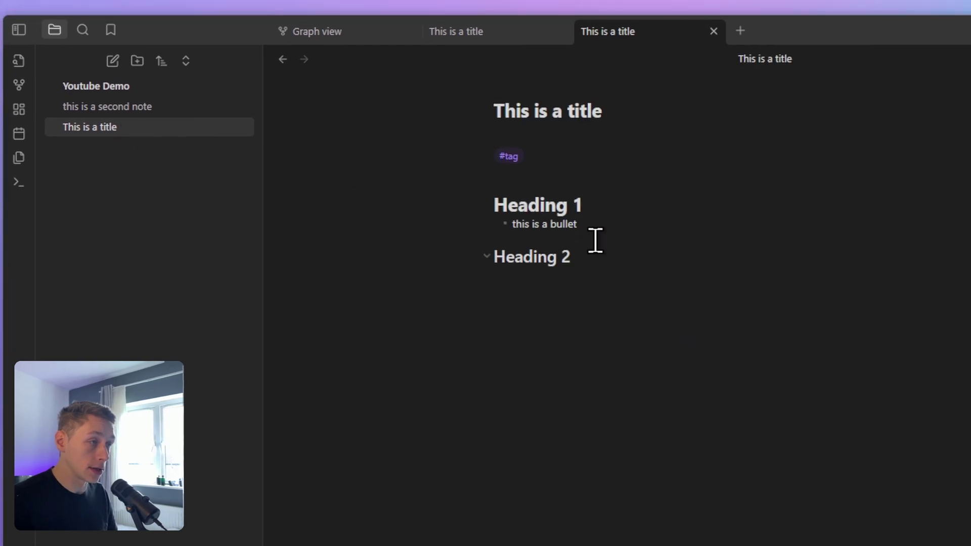
{"action": "left_click", "coordinate": [584, 292]}
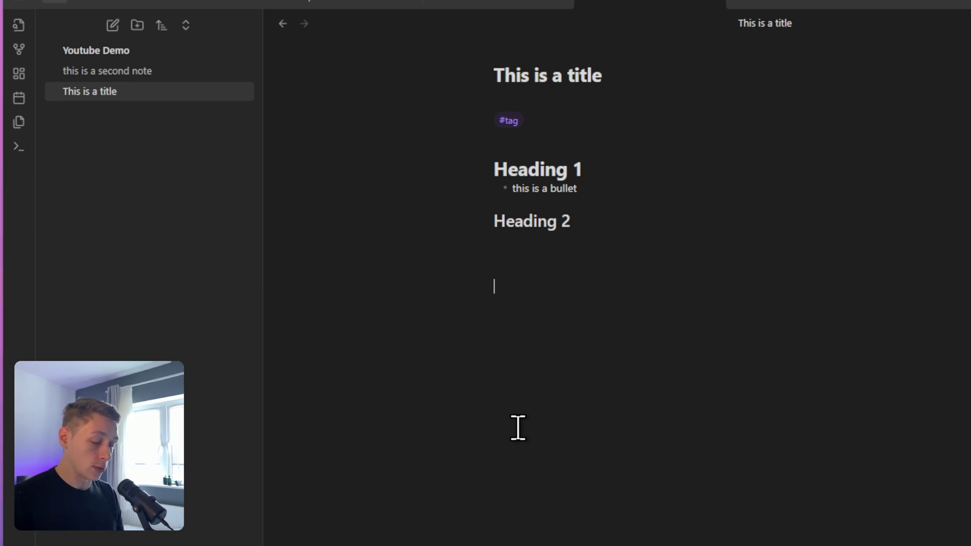
{"action": "type", "text": "[["}
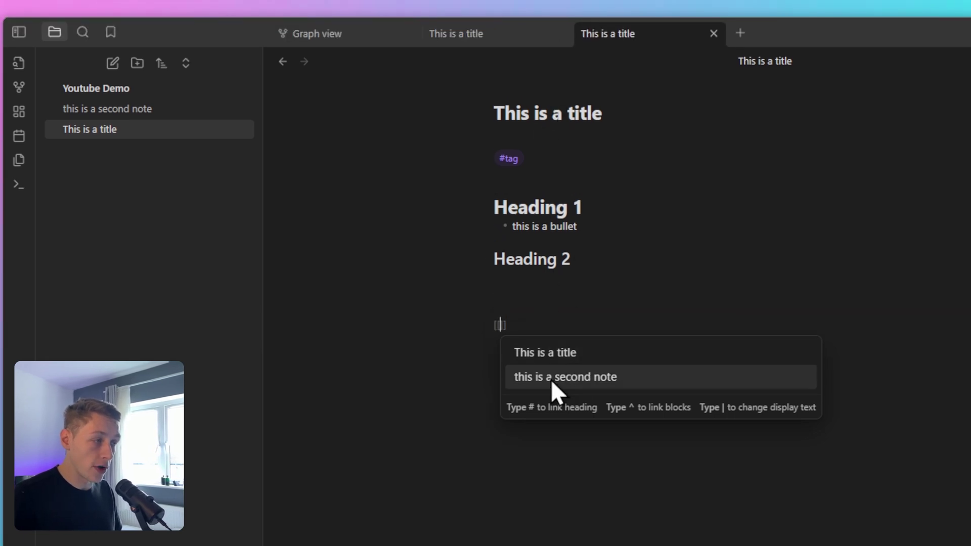
{"action": "left_click", "coordinate": [585, 379]}
{"action": "left_click", "coordinate": [715, 269]}
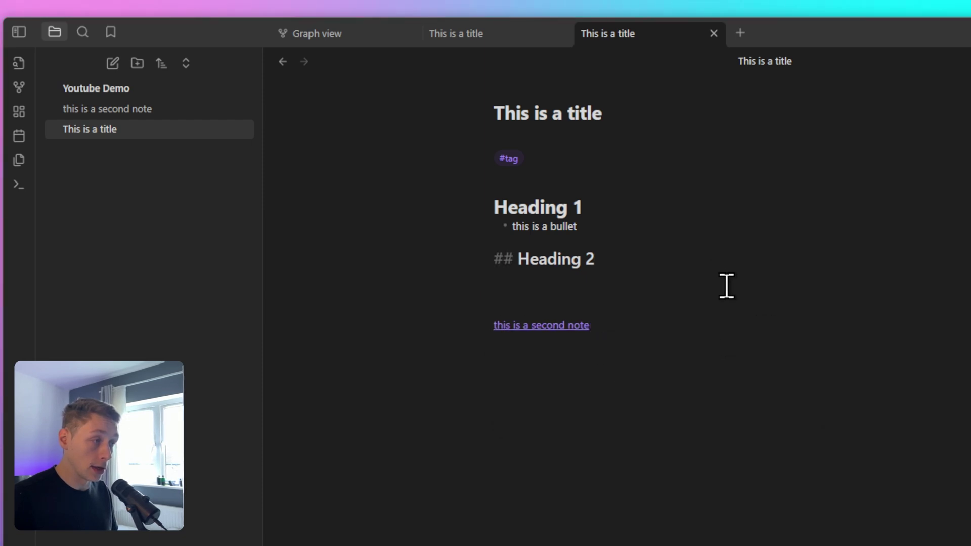
{"action": "left_click", "coordinate": [527, 328]}
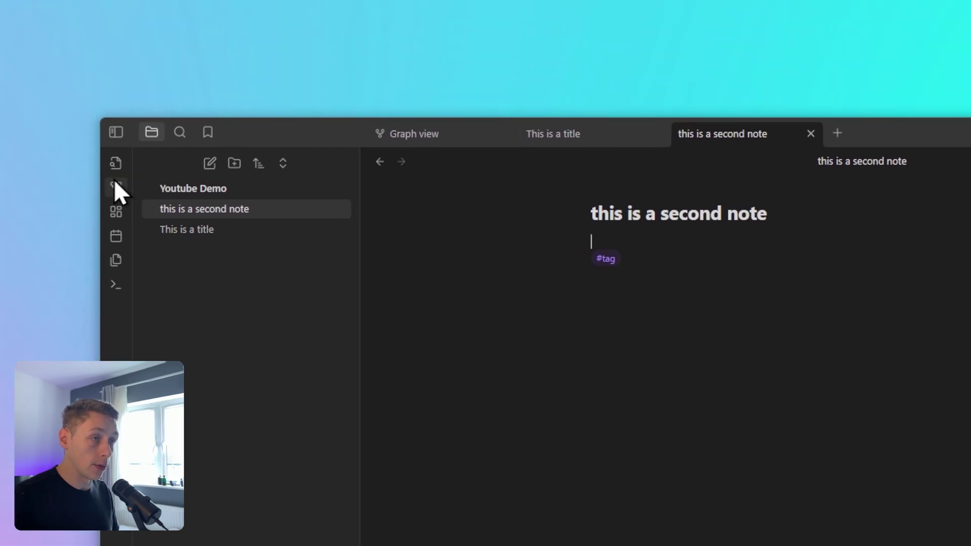
Step: Turn off the graph's Tags filter and return to the 'This is a title' note
{"action": "left_click", "coordinate": [38, 178]}
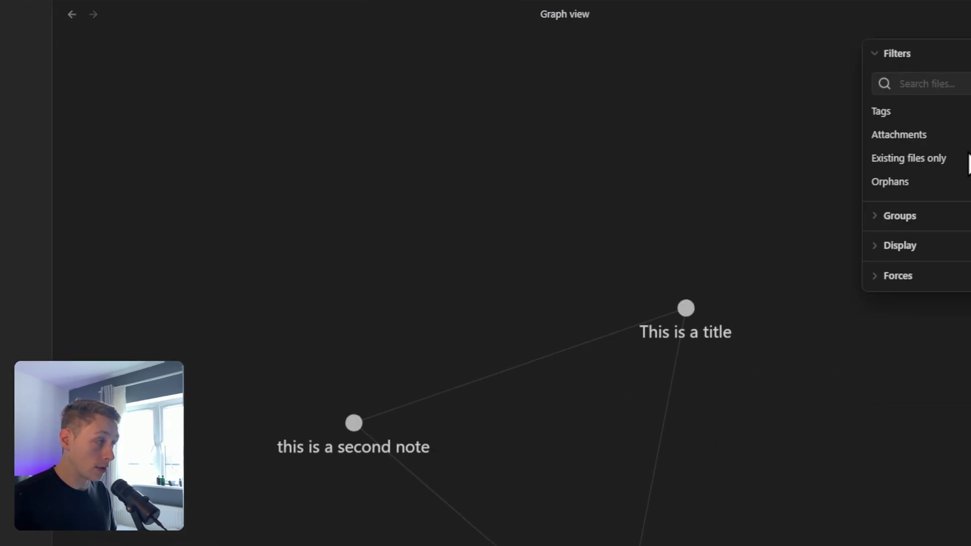
{"action": "left_click", "coordinate": [866, 121]}
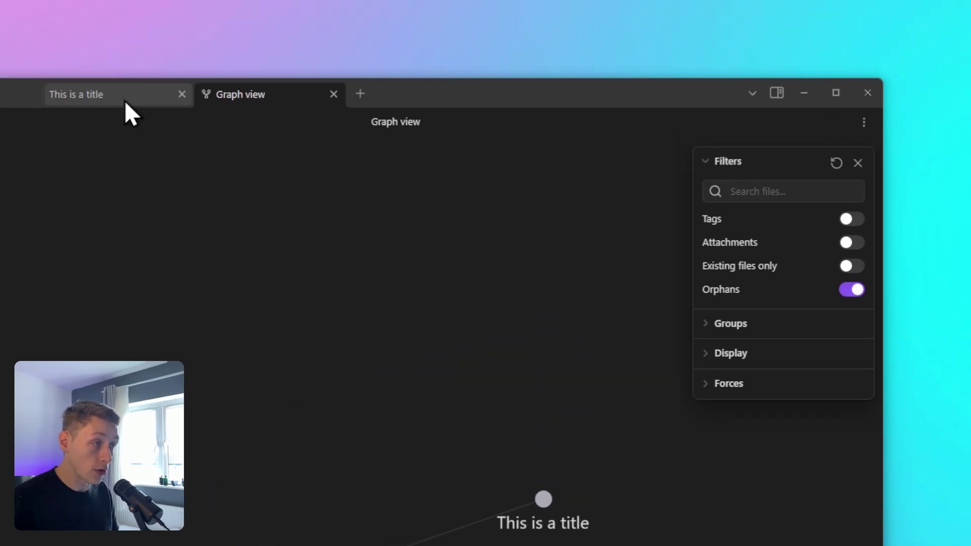
{"action": "left_click", "coordinate": [126, 99]}
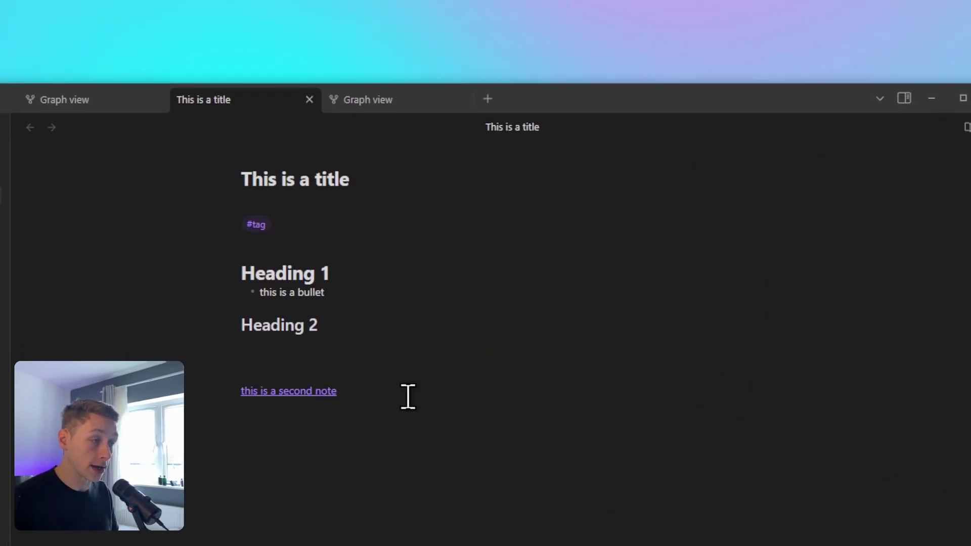
{"action": "left_click", "coordinate": [373, 399]}
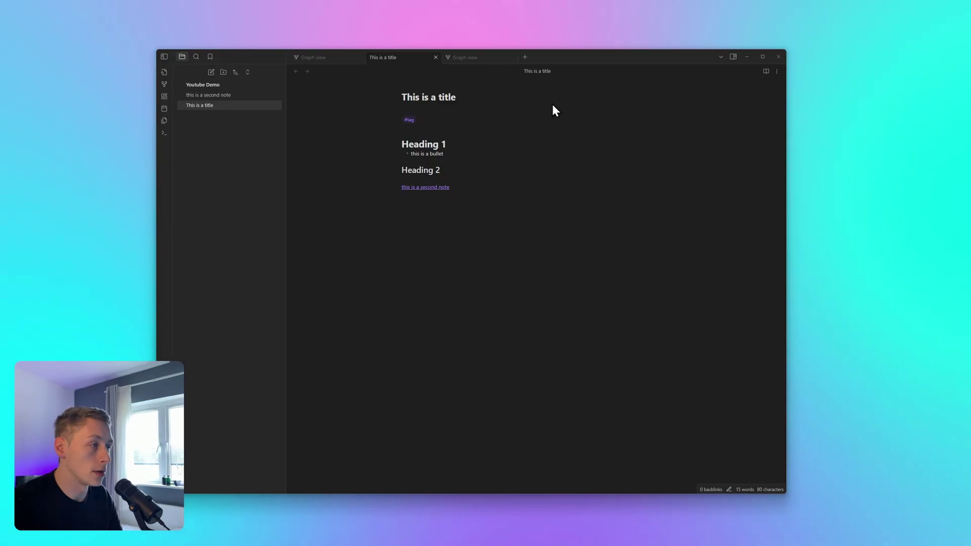
Step: Zoom the first tab's graph of the two linked notes, then open 'This is a title' there
{"action": "left_click_drag", "start_coordinate": [595, 57], "coordinate": [605, 57]}
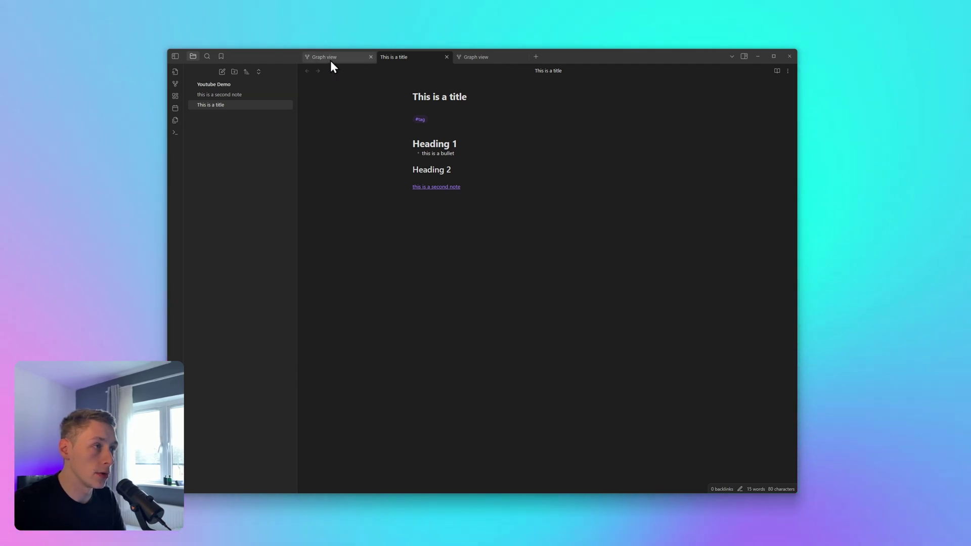
{"action": "left_click", "coordinate": [331, 58]}
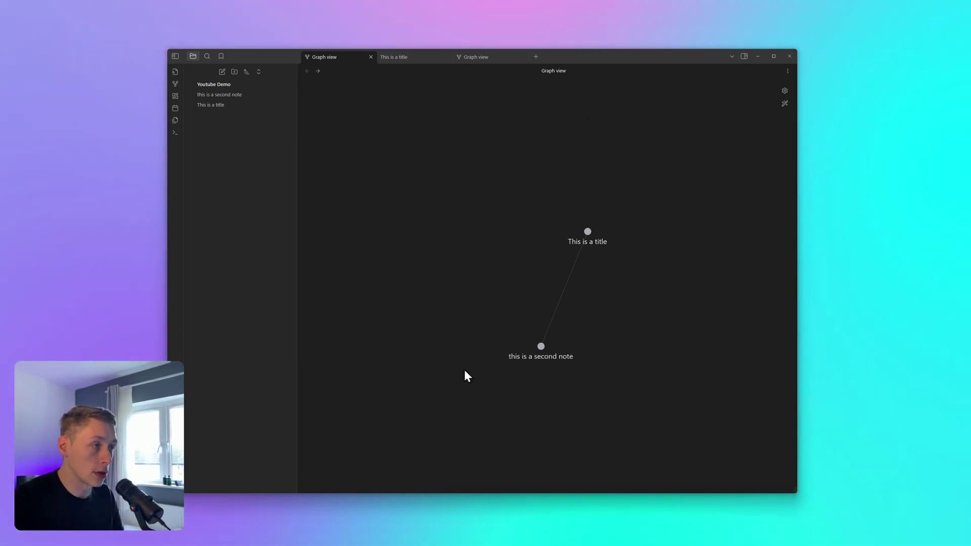
{"action": "scroll", "coordinate": [549, 327], "scroll_direction": "down", "scroll_amount": 5}
{"action": "scroll", "coordinate": [462, 286], "scroll_direction": "down", "scroll_amount": 3}
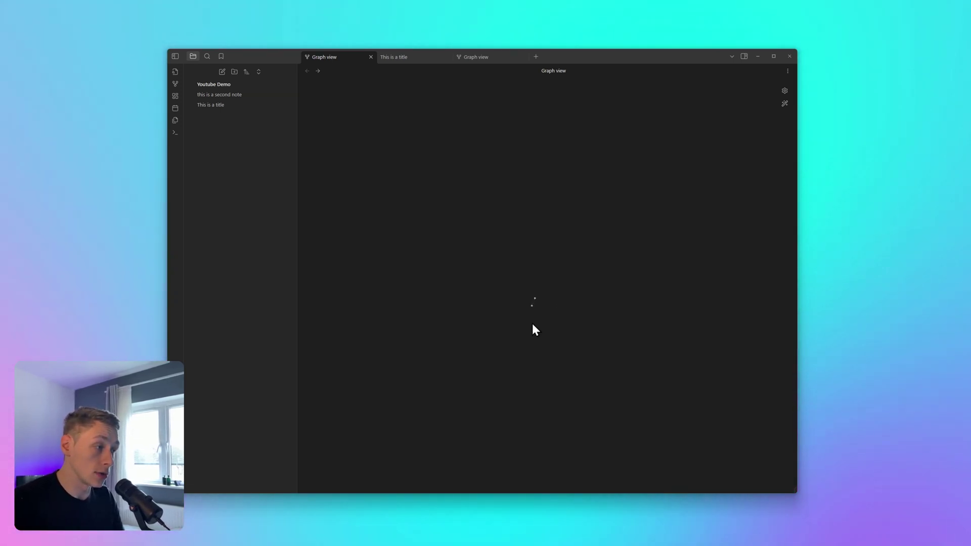
{"action": "scroll", "coordinate": [531, 322], "scroll_direction": "up", "scroll_amount": 5}
{"action": "left_click", "coordinate": [496, 282]}
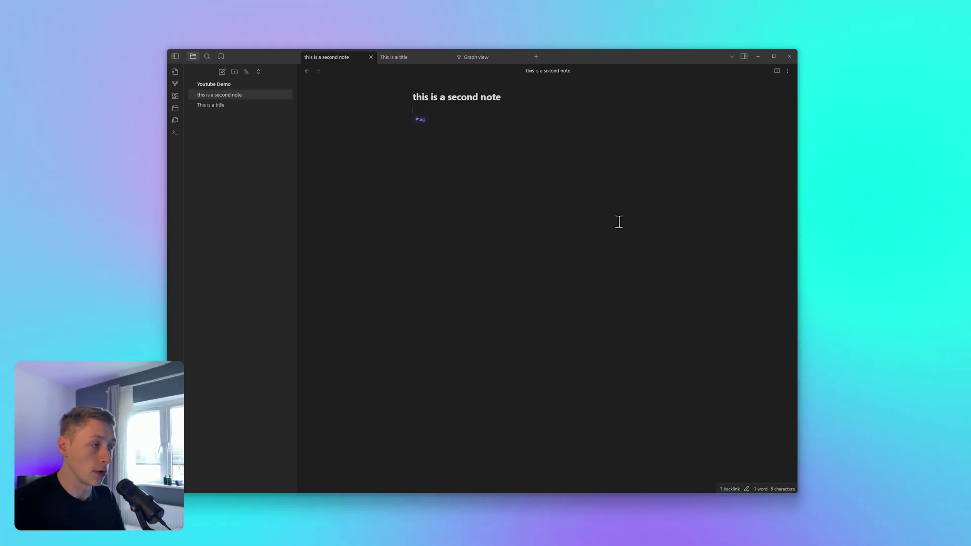
{"action": "left_click", "coordinate": [232, 105]}
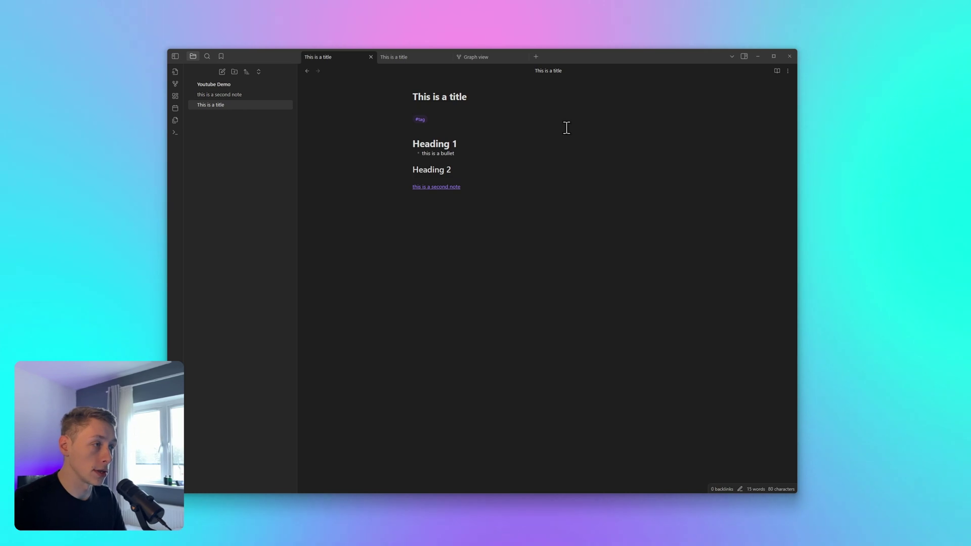
Step: Open a local graph of 'This is a title' in a side pane and widen the editor
{"action": "right_click", "coordinate": [333, 57]}
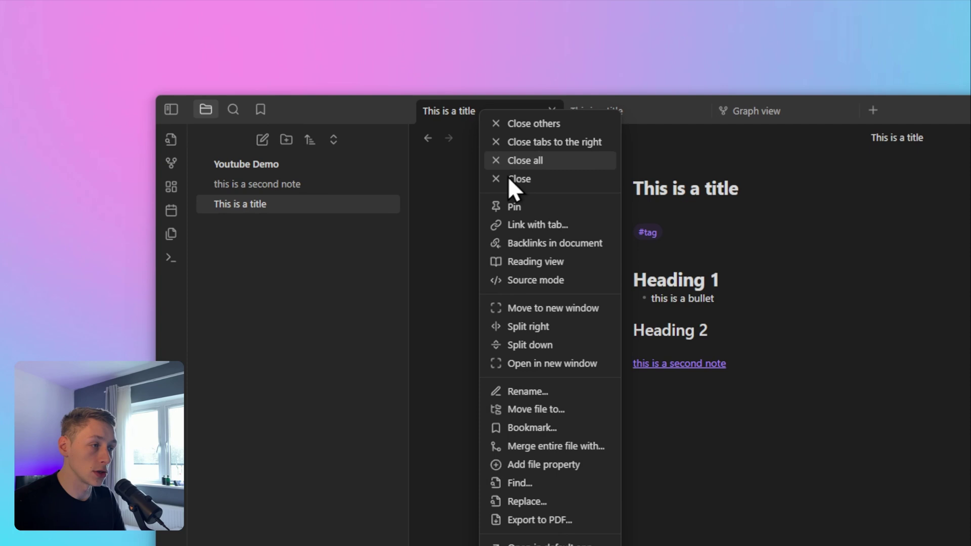
{"action": "mouse_move", "coordinate": [546, 424]}
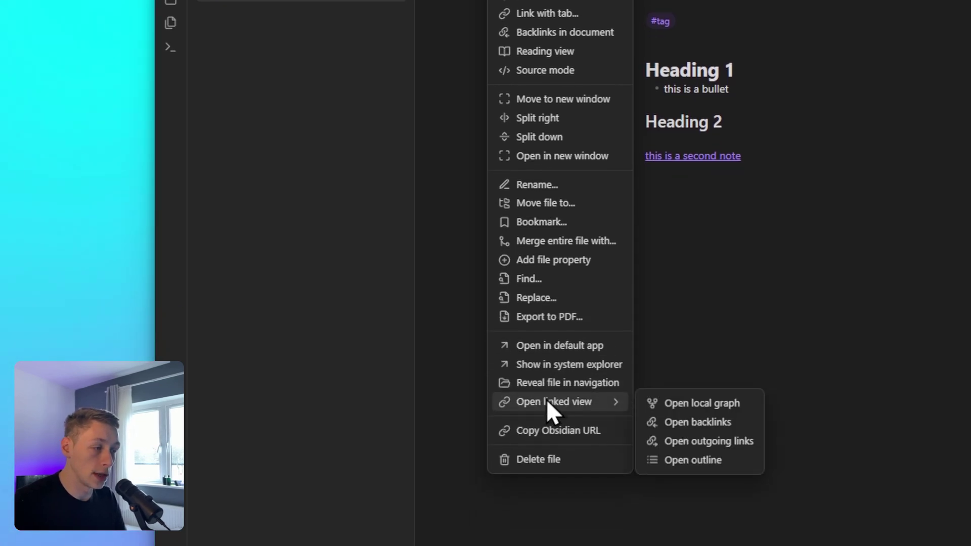
{"action": "left_click", "coordinate": [673, 403]}
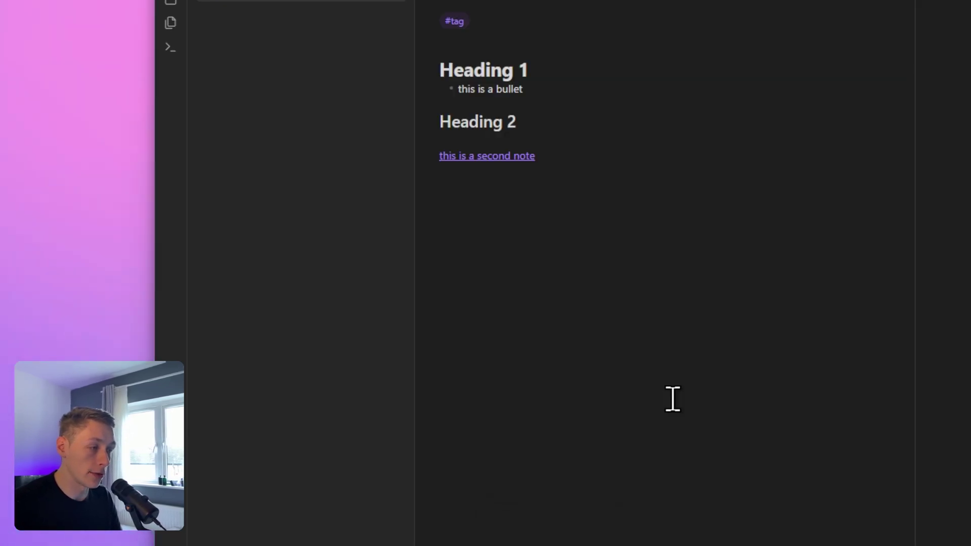
{"action": "left_click_drag", "start_coordinate": [899, 156], "coordinate": [939, 156]}
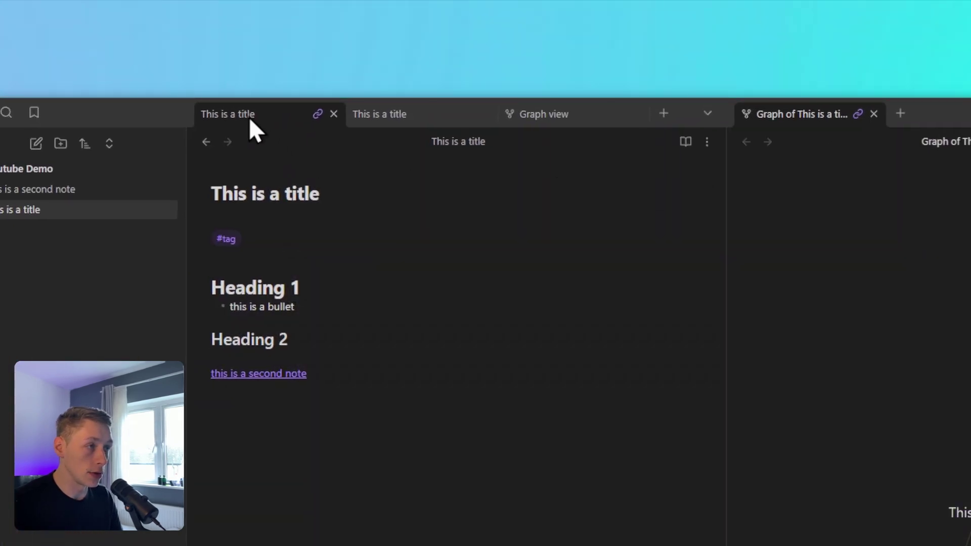
Step: Switch the editor to 'this is a second note' and back to 'This is a title'
{"action": "left_click", "coordinate": [249, 112]}
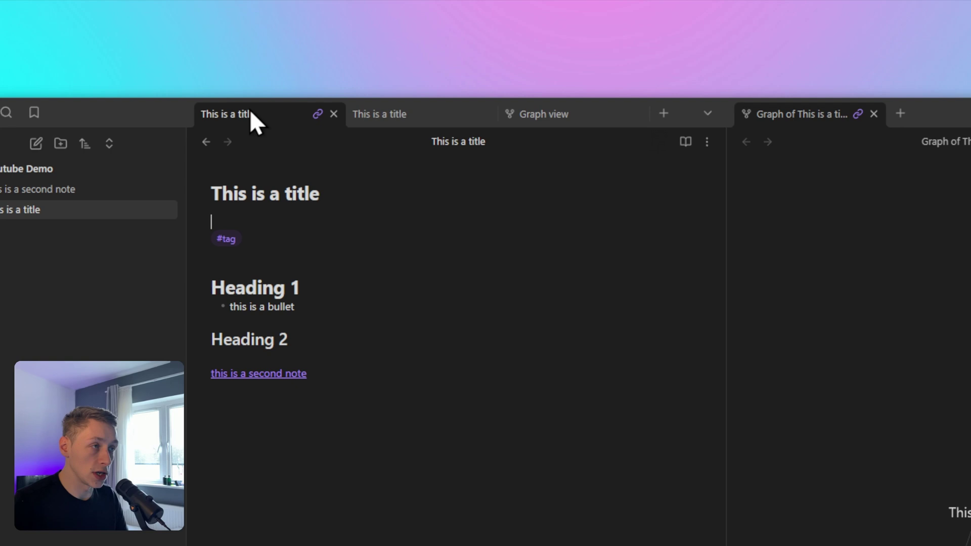
{"action": "left_click", "coordinate": [120, 189]}
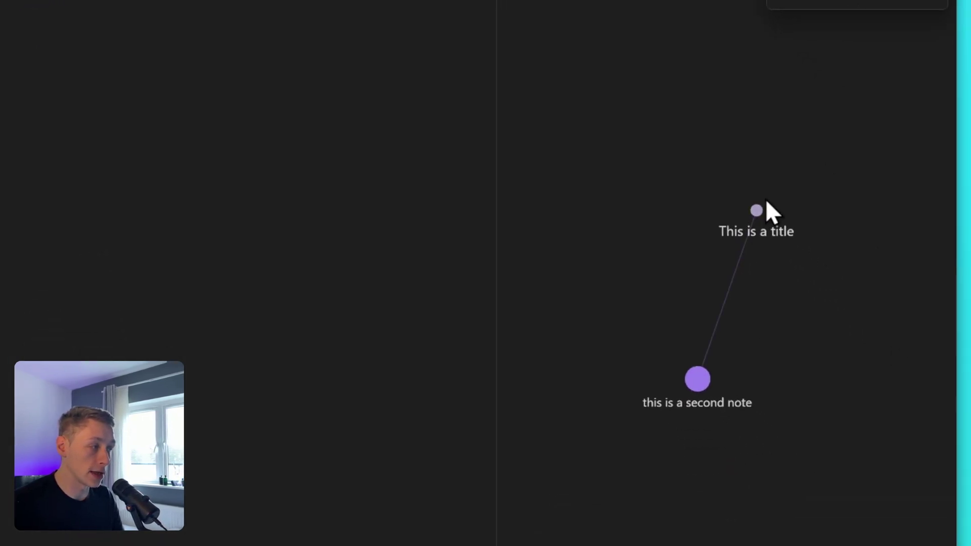
{"action": "left_click", "coordinate": [117, 145]}
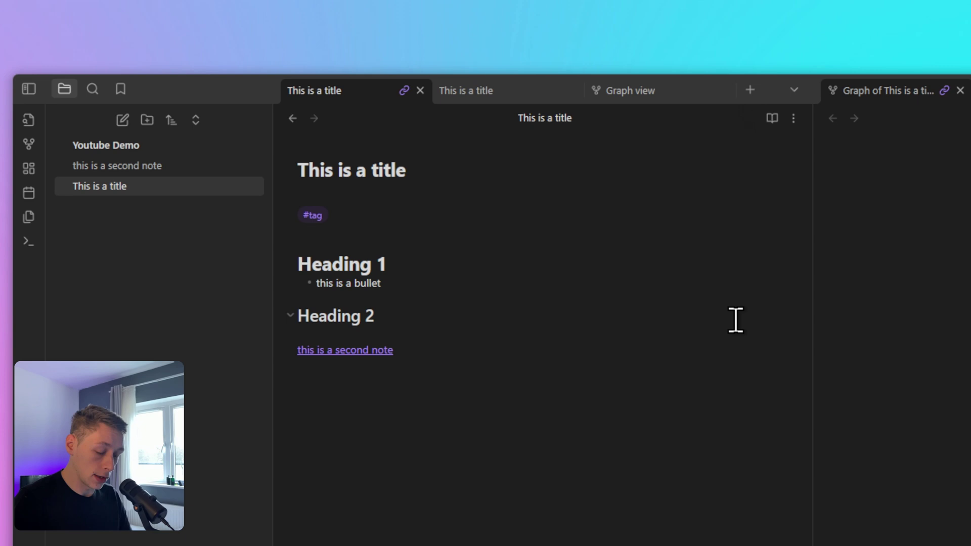
Step: Browse the community themes from Appearance settings, keeping the Default theme
{"action": "key", "text": "ctrl+comma"}
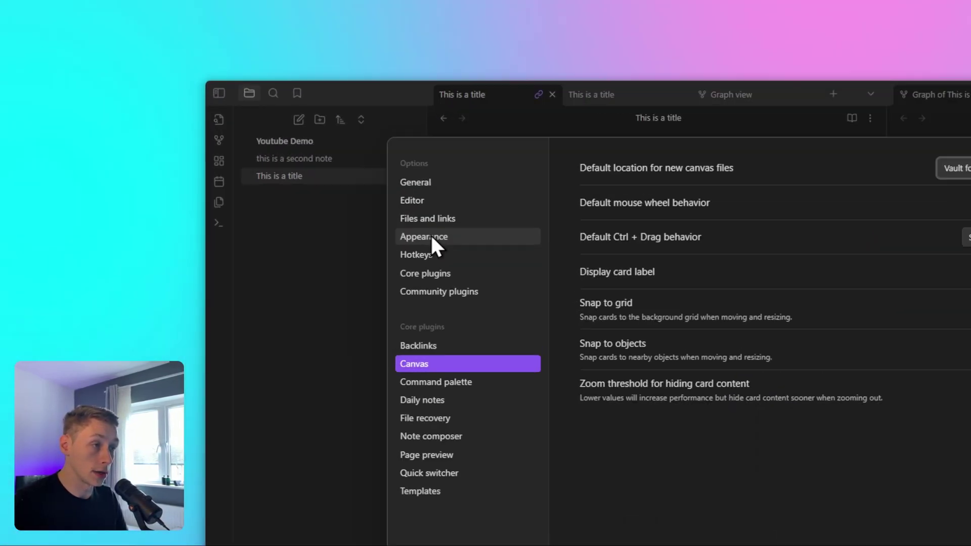
{"action": "left_click", "coordinate": [300, 141]}
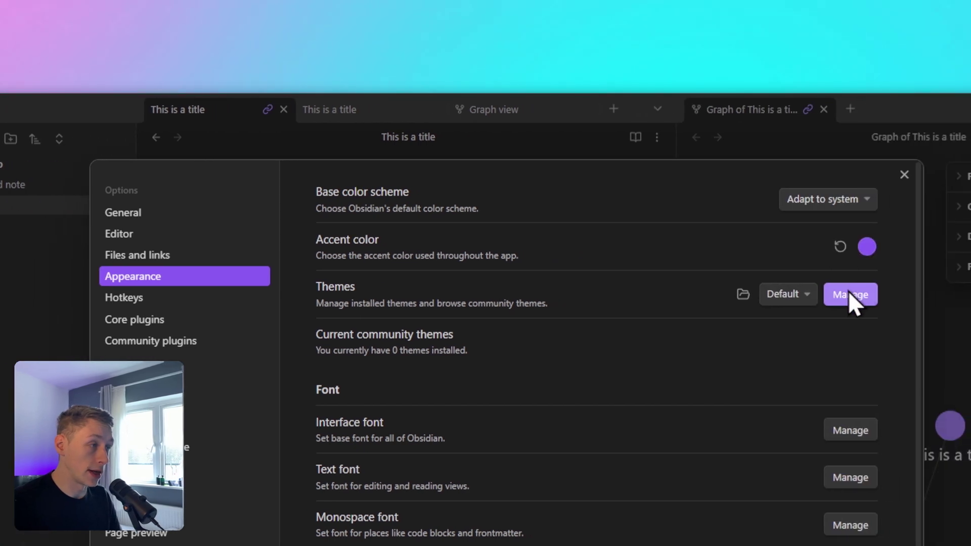
{"action": "left_click", "coordinate": [849, 296]}
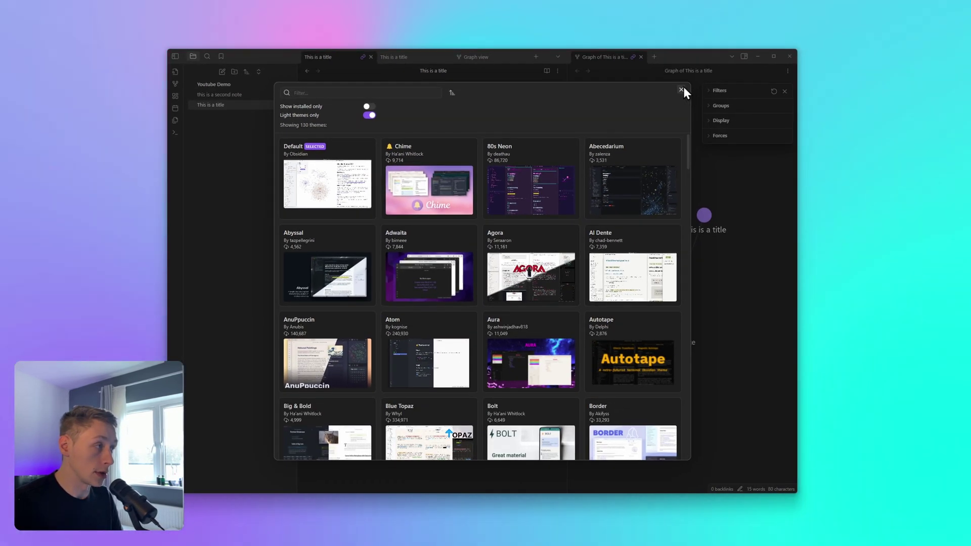
{"action": "left_click", "coordinate": [698, 88]}
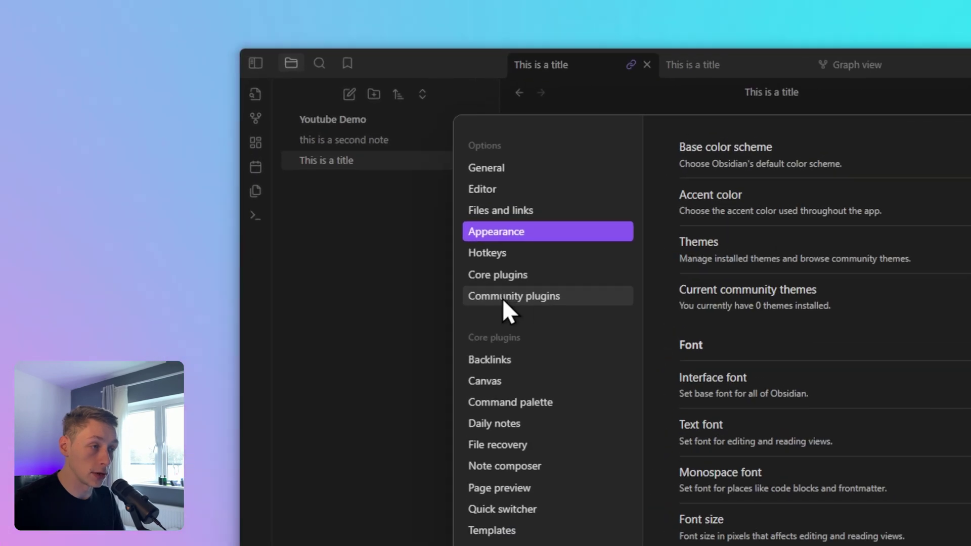
Step: Turn off restricted mode to enable community plugins, and browse the catalogue without installing any
{"action": "left_click", "coordinate": [298, 174]}
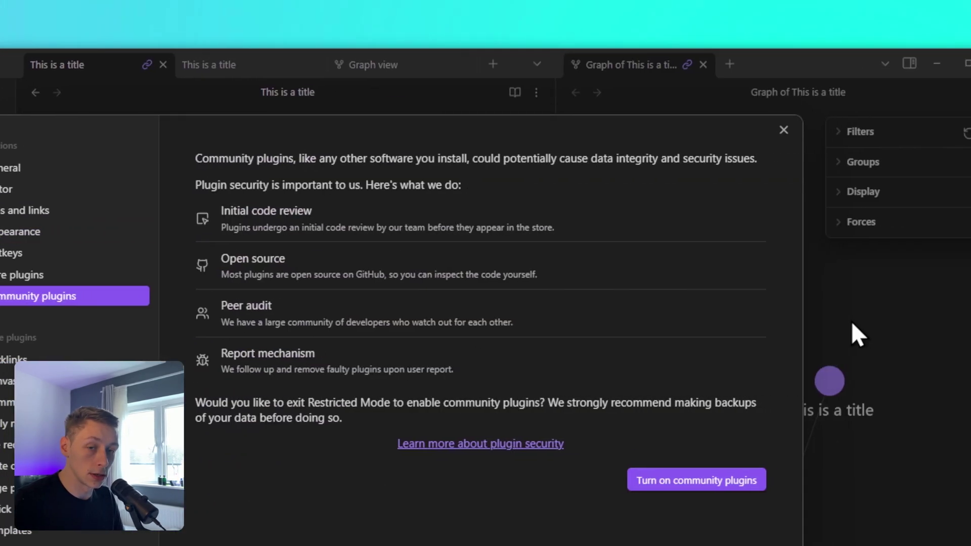
{"action": "left_click", "coordinate": [676, 459]}
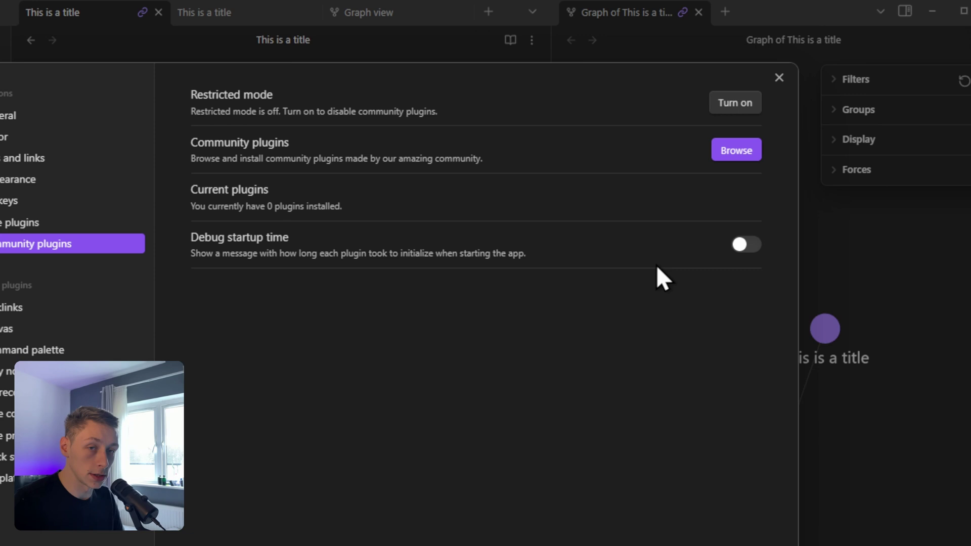
{"action": "left_click", "coordinate": [723, 152]}
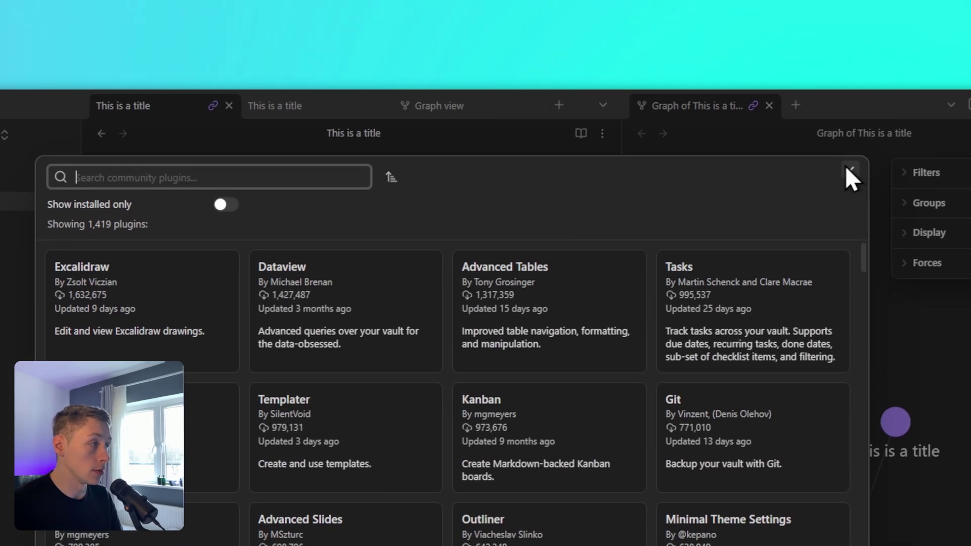
{"action": "left_click", "coordinate": [845, 169]}
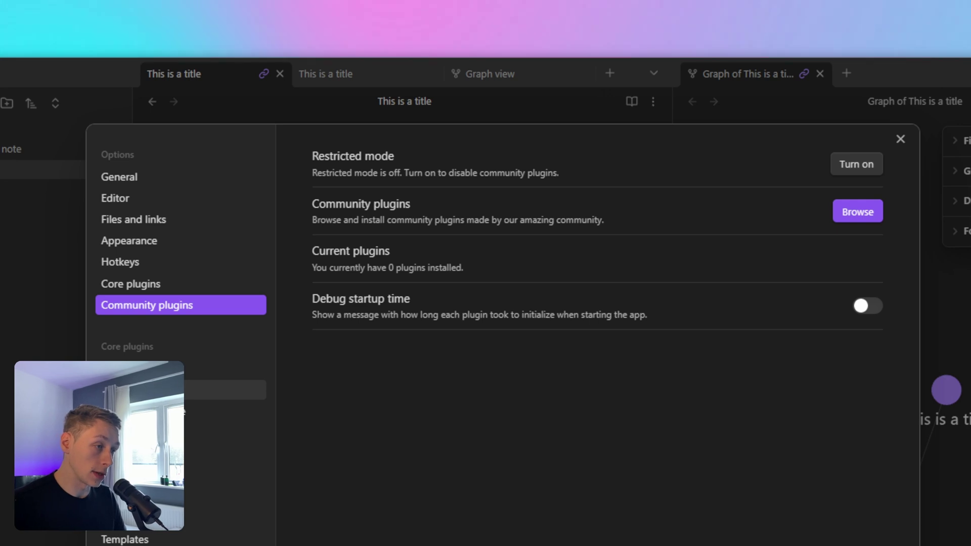
Step: Start choosing a folder for new canvases, then create a 'Canvas' folder in the vault
{"action": "left_click", "coordinate": [218, 390]}
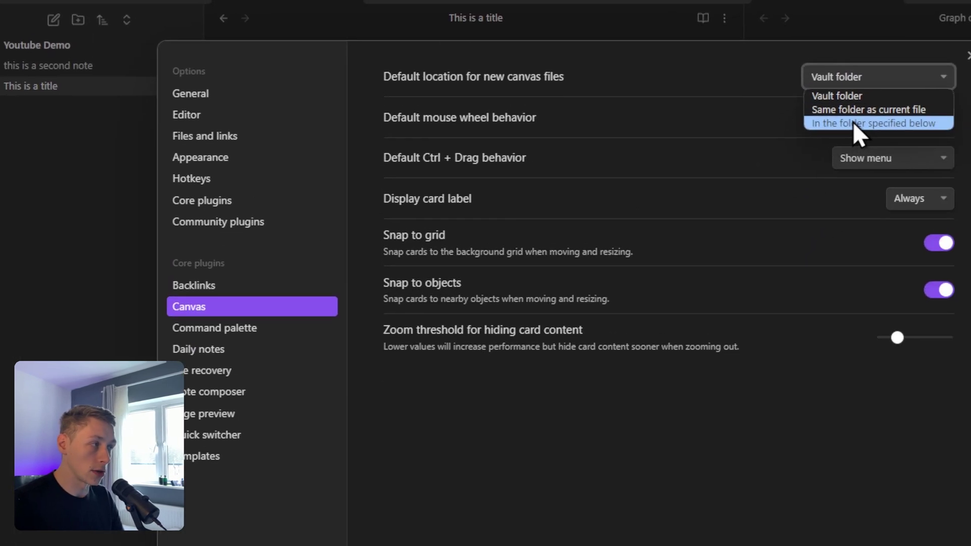
{"action": "left_click", "coordinate": [886, 108]}
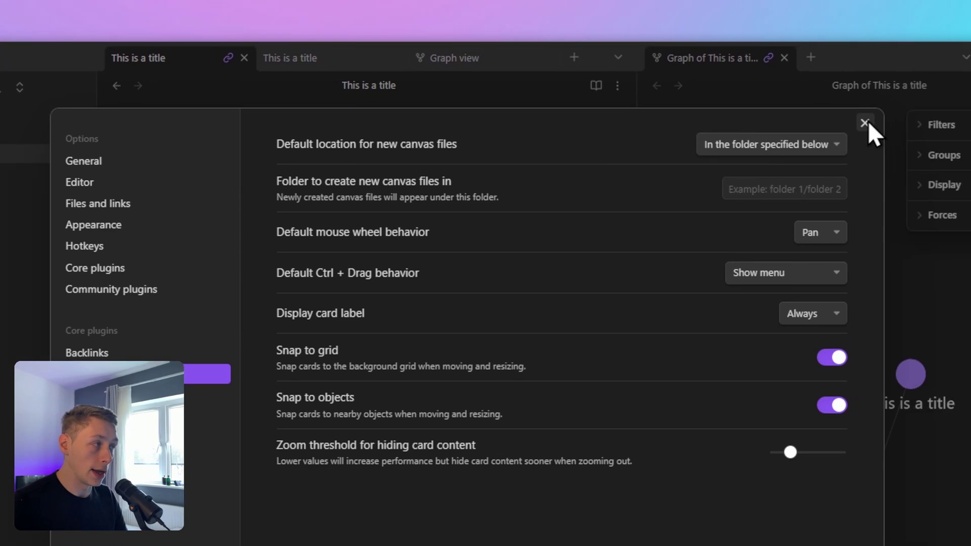
{"action": "left_click", "coordinate": [935, 74]}
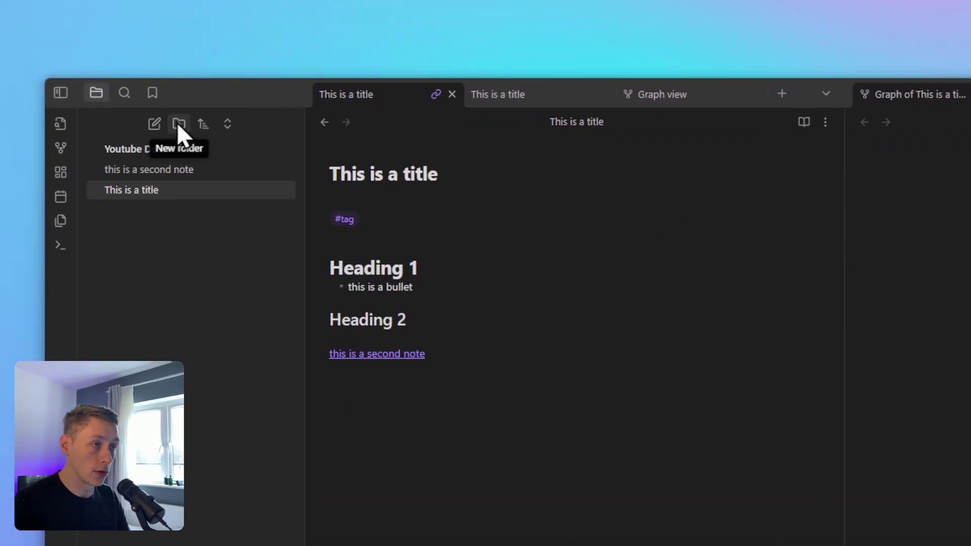
{"action": "left_click", "coordinate": [113, 87]}
{"action": "type", "text": "Canvas"}
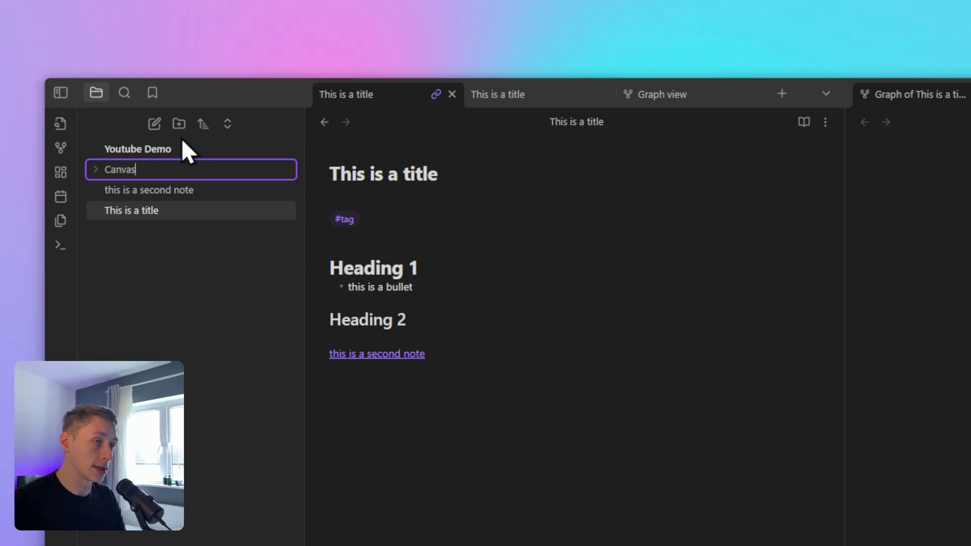
{"action": "key", "text": "Return"}
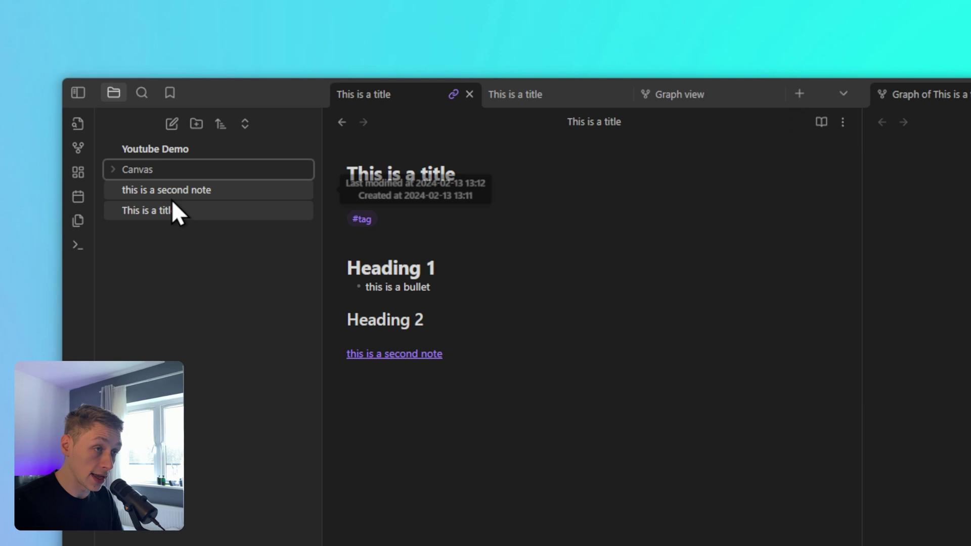
Step: Set new canvas files to be created in the Canvas folder
{"action": "key", "text": "ctrl+comma"}
{"action": "left_click", "coordinate": [382, 90]}
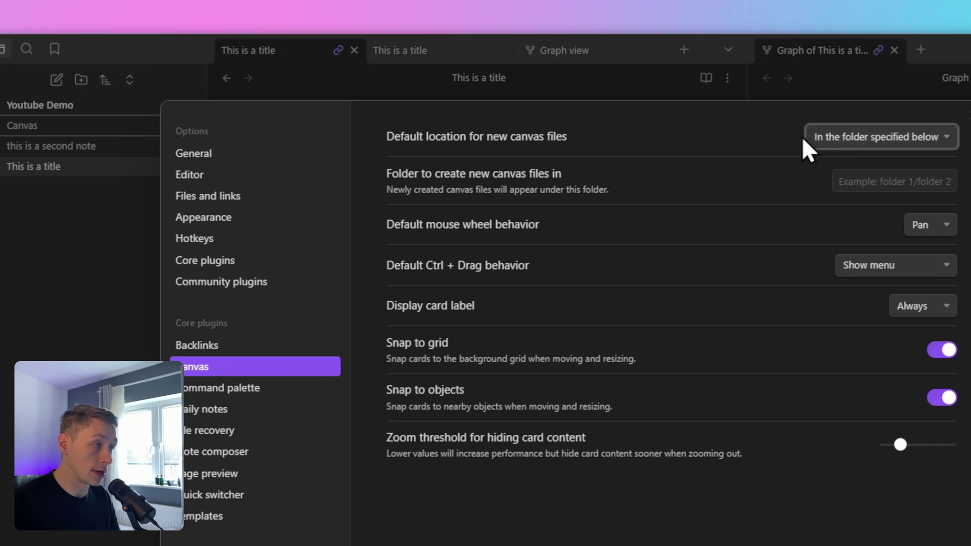
{"action": "left_click", "coordinate": [861, 182]}
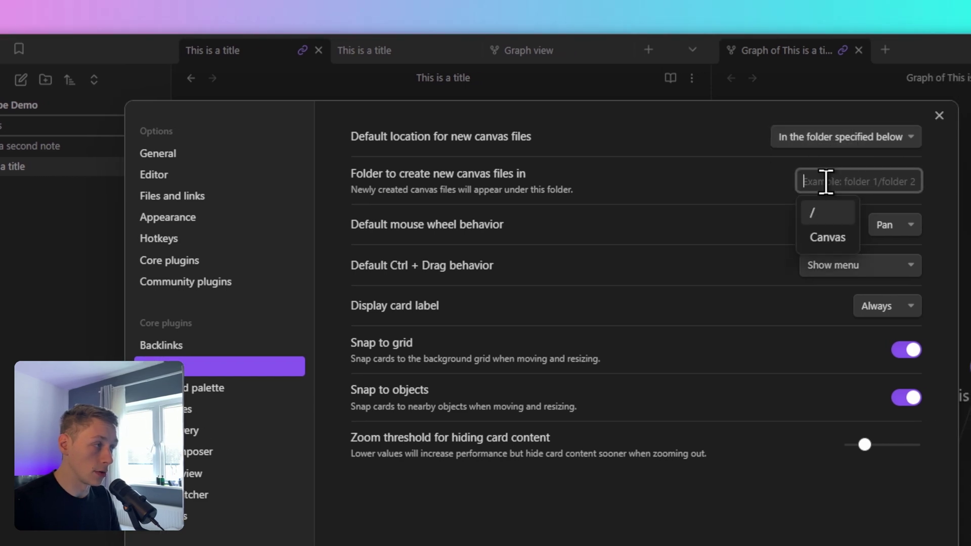
{"action": "left_click", "coordinate": [829, 238]}
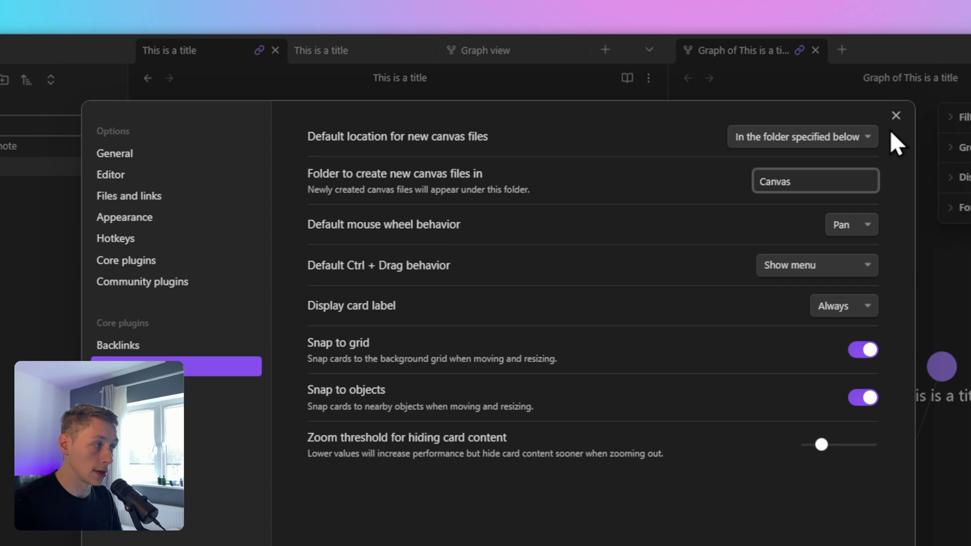
{"action": "left_click", "coordinate": [939, 116]}
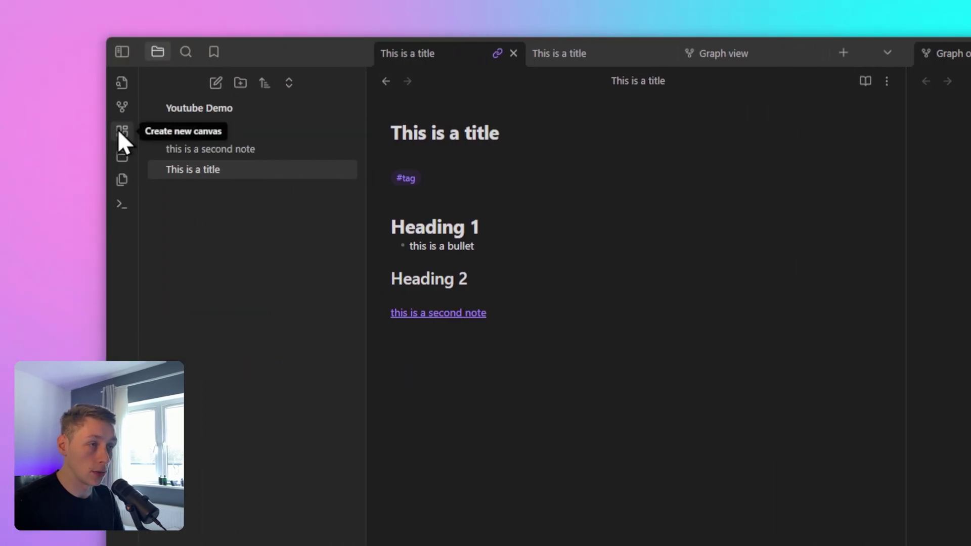
Step: Create canvas 1 with a 'connect notes' card linked by an arrow to a 'to other notes' card
{"action": "left_click", "coordinate": [124, 132]}
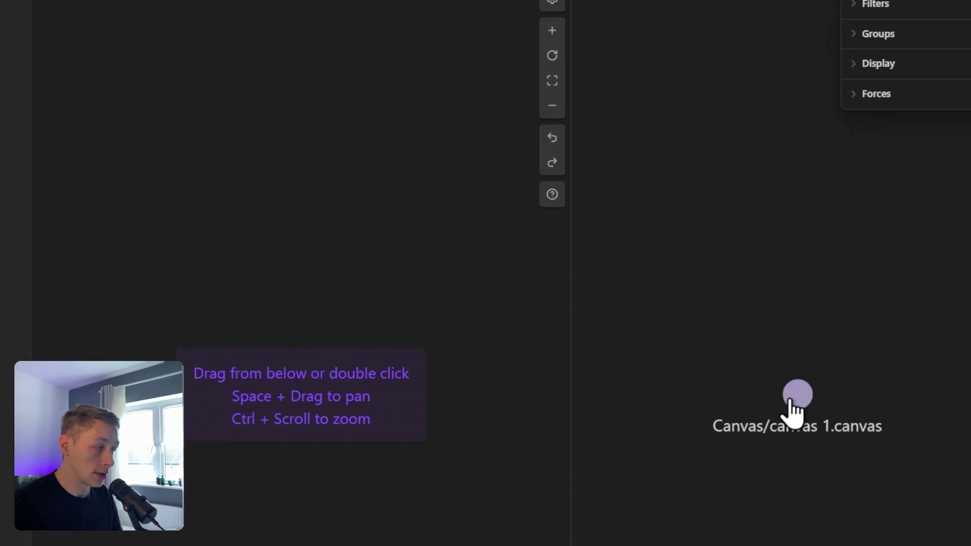
{"action": "left_click_drag", "start_coordinate": [332, 423], "coordinate": [310, 245]}
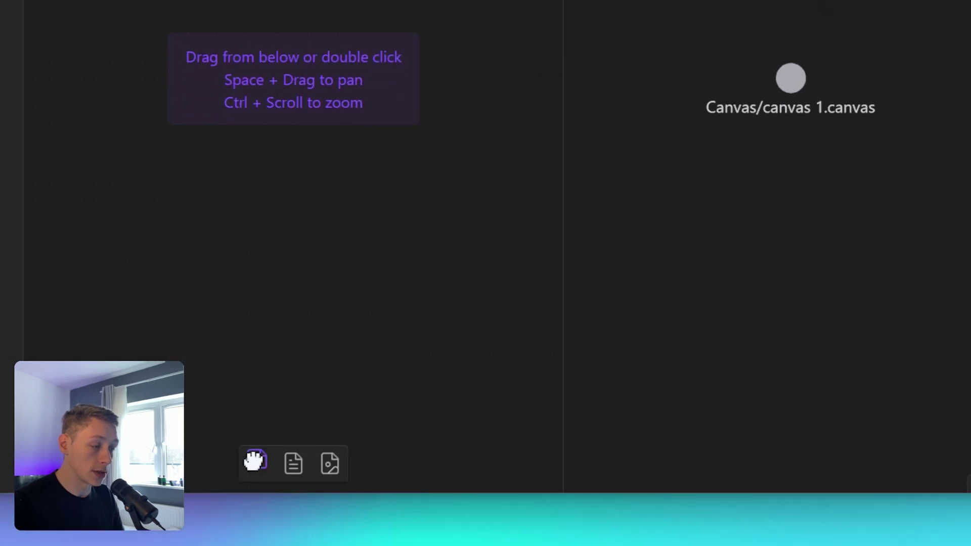
{"action": "left_click", "coordinate": [255, 461]}
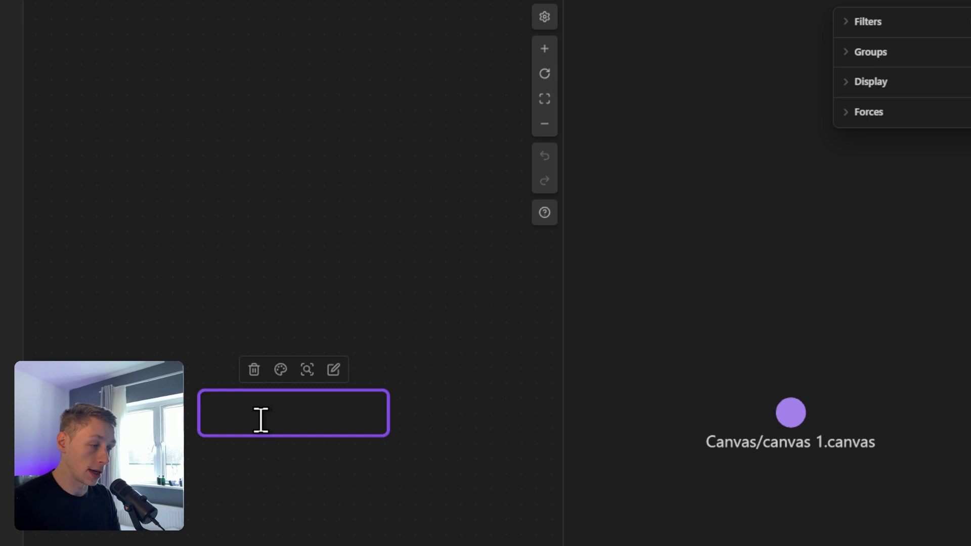
{"action": "type", "text": "connect no"}
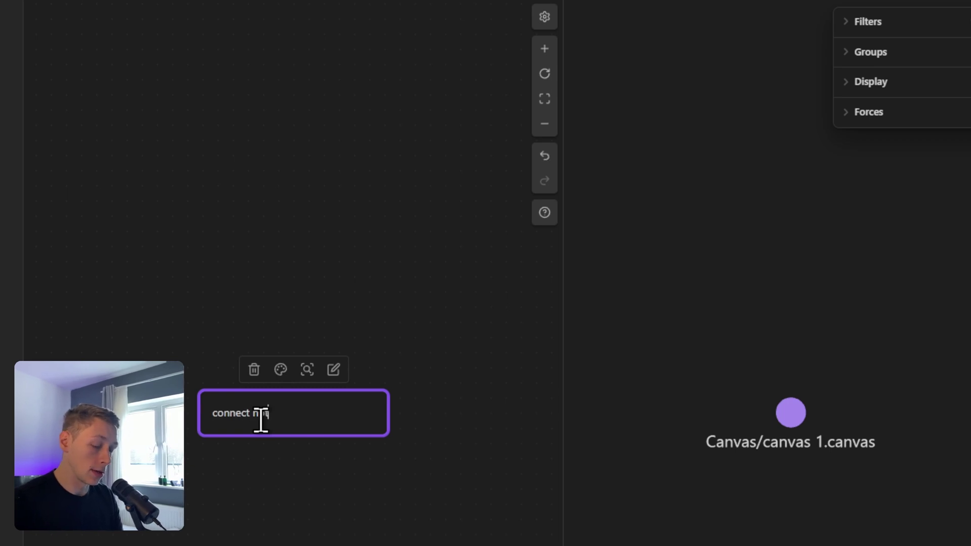
{"action": "type", "text": "tes"}
{"action": "left_click_drag", "start_coordinate": [390, 412], "coordinate": [381, 432]}
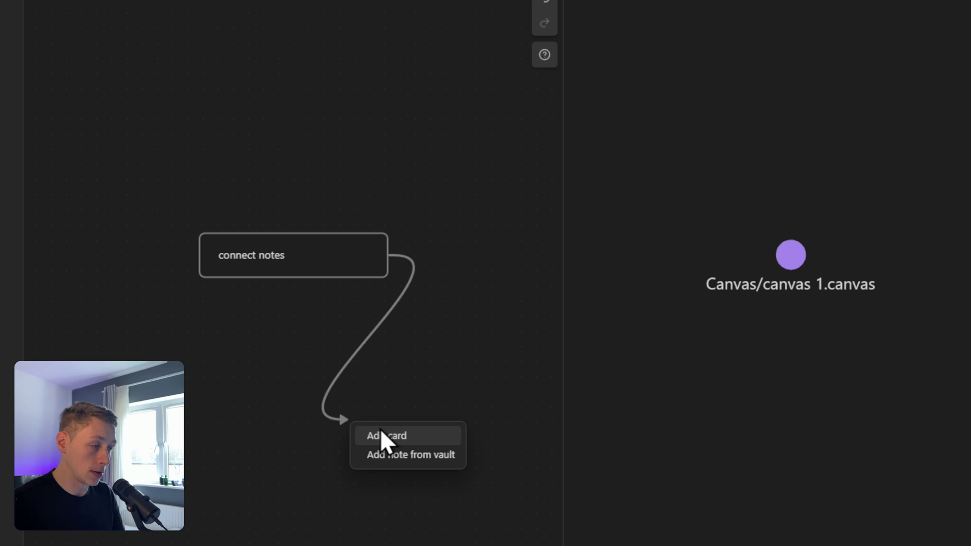
{"action": "left_click", "coordinate": [384, 435]}
{"action": "type", "text": "to other notes"}
{"action": "left_click", "coordinate": [380, 467]}
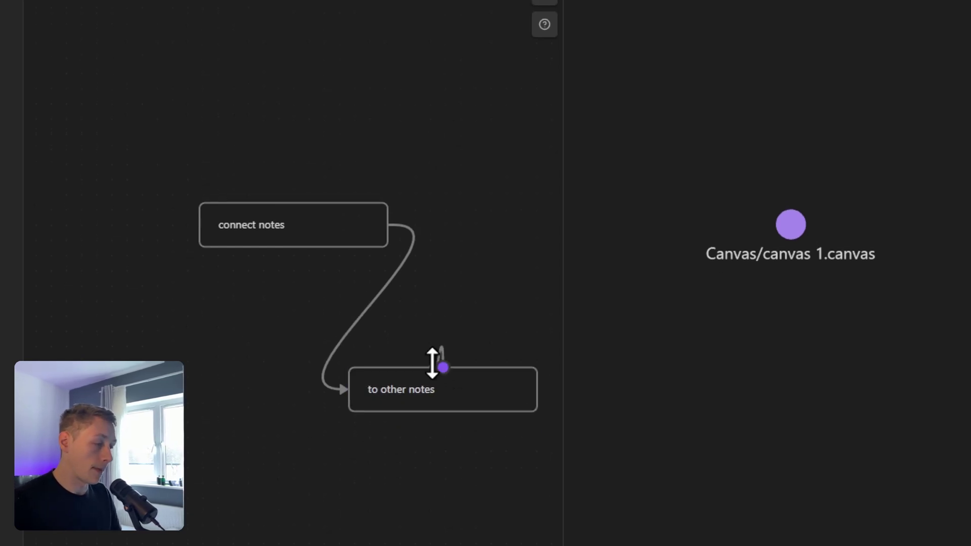
{"action": "left_click", "coordinate": [430, 450]}
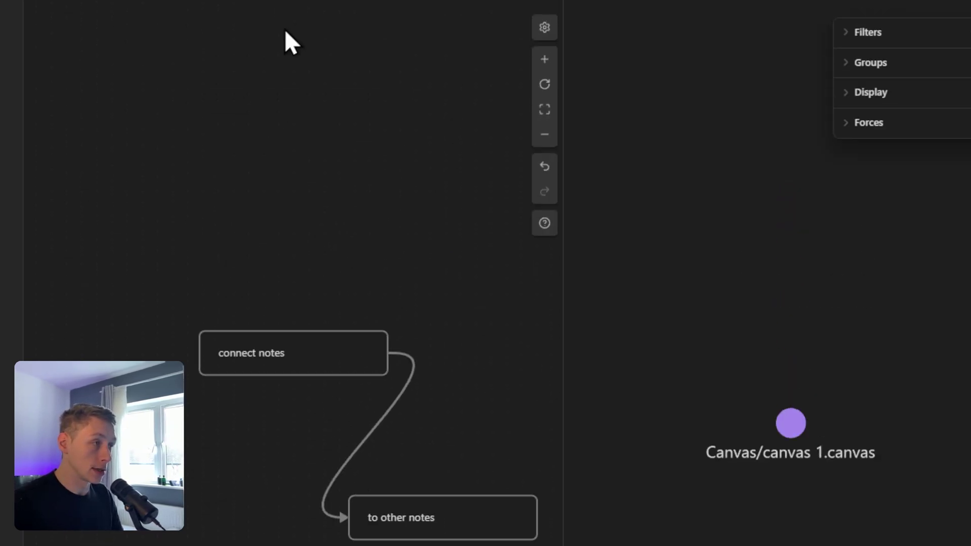
Step: Open 'this is a second note' and check the Canvas folder's contents
{"action": "left_click", "coordinate": [161, 195]}
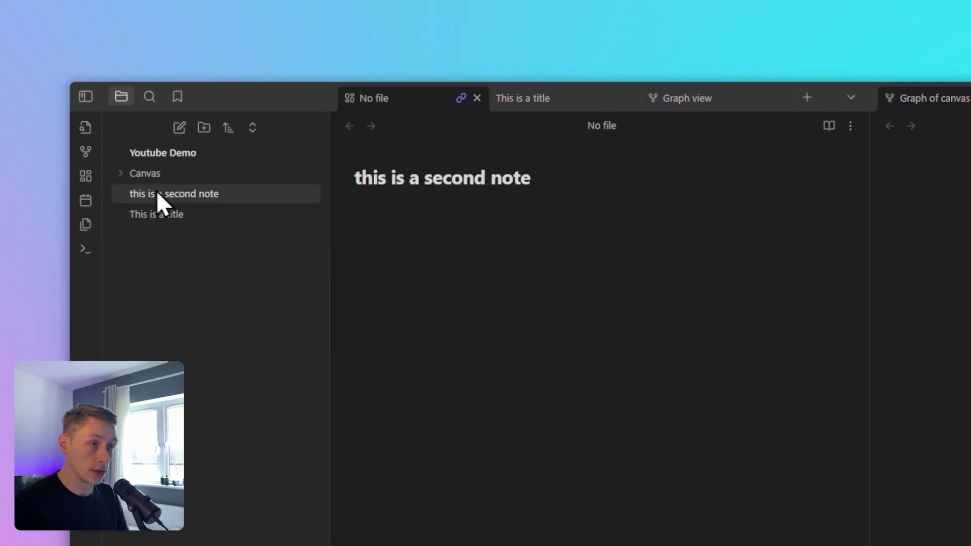
{"action": "left_click", "coordinate": [118, 173]}
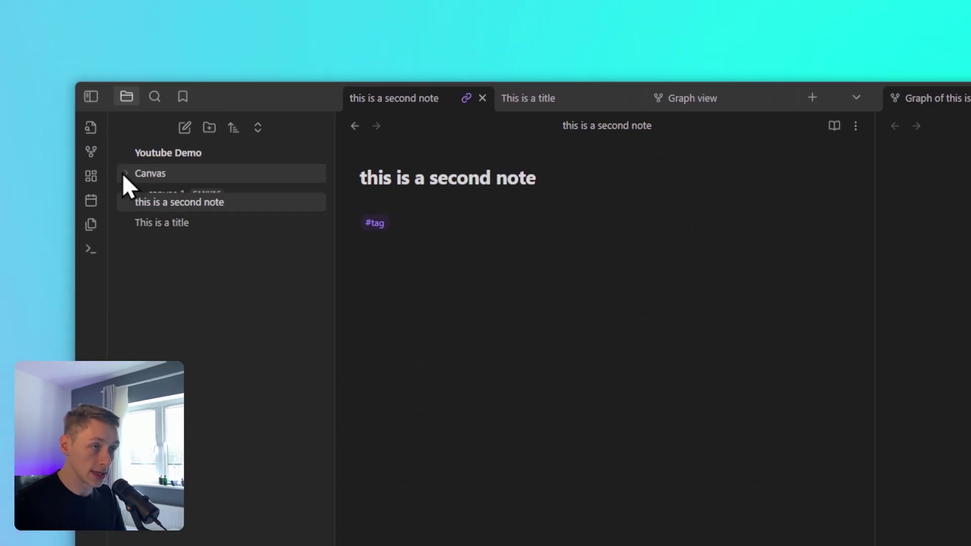
{"action": "left_click", "coordinate": [128, 172]}
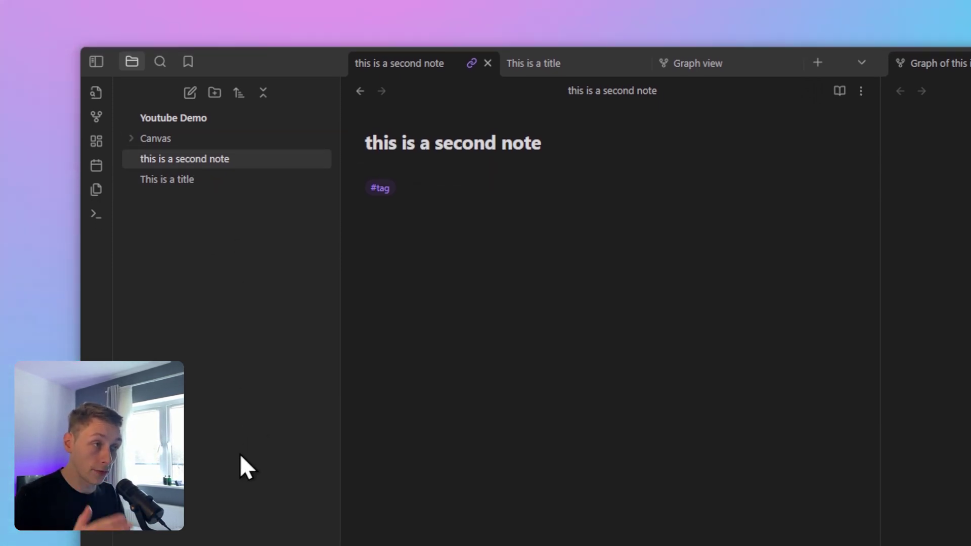
{"action": "mouse_move", "coordinate": [175, 140]}
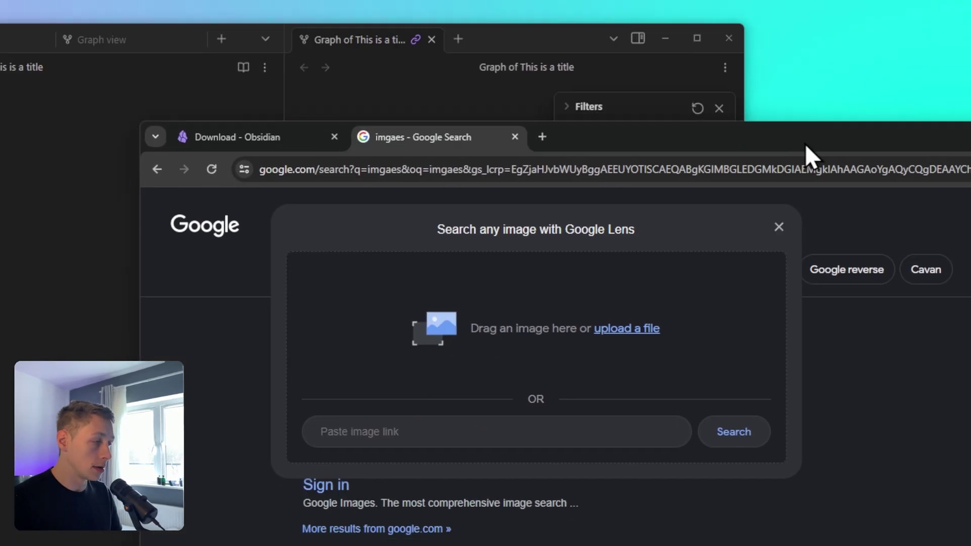
Step: Drag the tree picture from Chrome's image results into the open Obsidian note
{"action": "left_click_drag", "start_coordinate": [438, 468], "coordinate": [94, 134]}
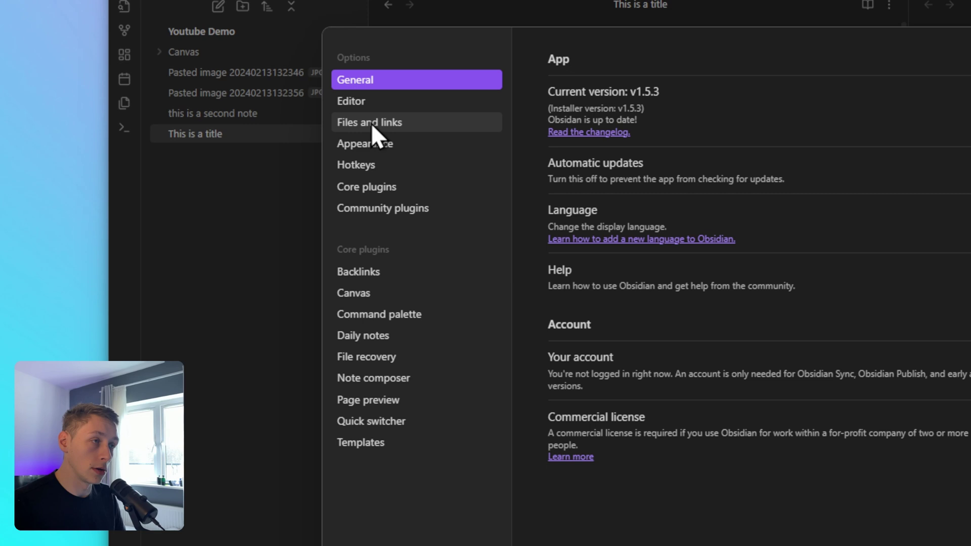
Step: Set new attachments to be saved in a specified folder under Files and links
{"action": "left_click", "coordinate": [371, 123]}
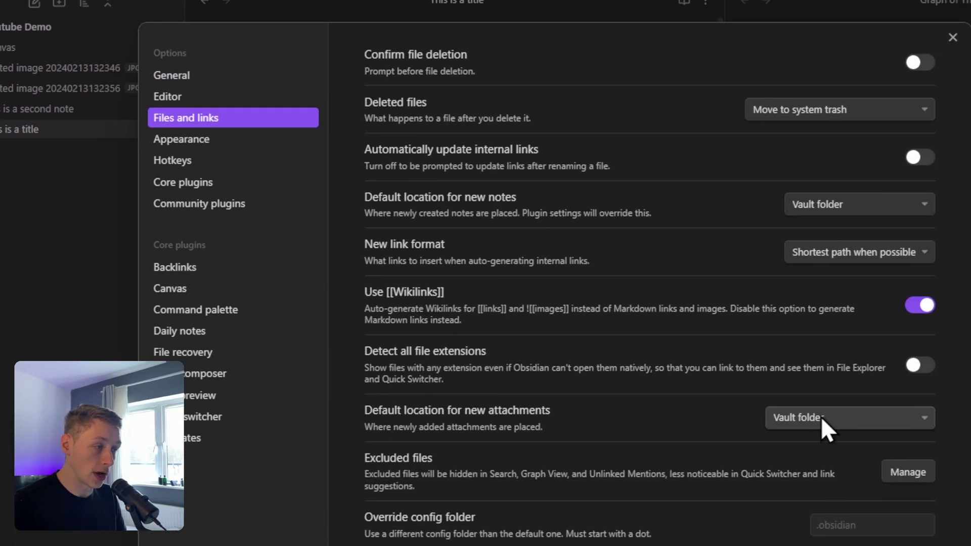
{"action": "left_click", "coordinate": [821, 418]}
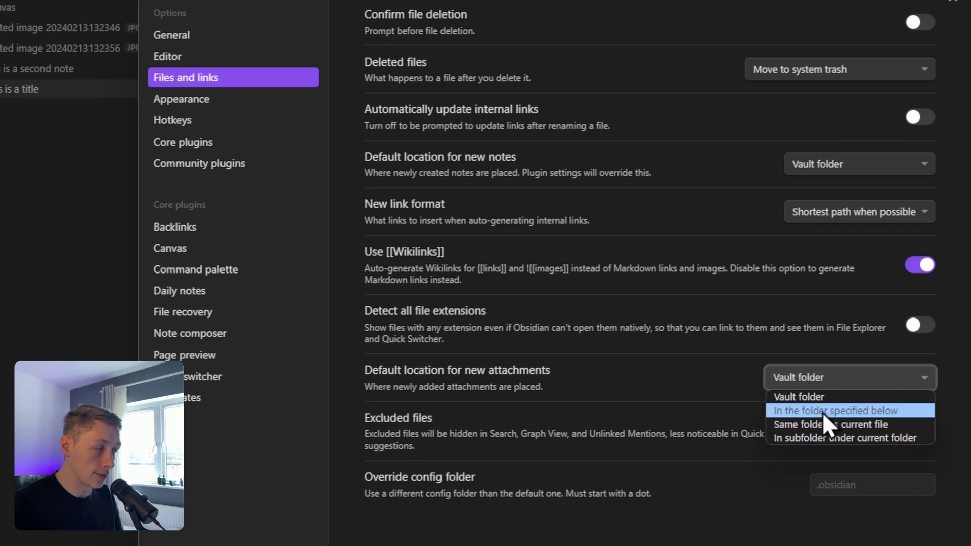
{"action": "left_click", "coordinate": [823, 414]}
{"action": "left_click", "coordinate": [872, 439]}
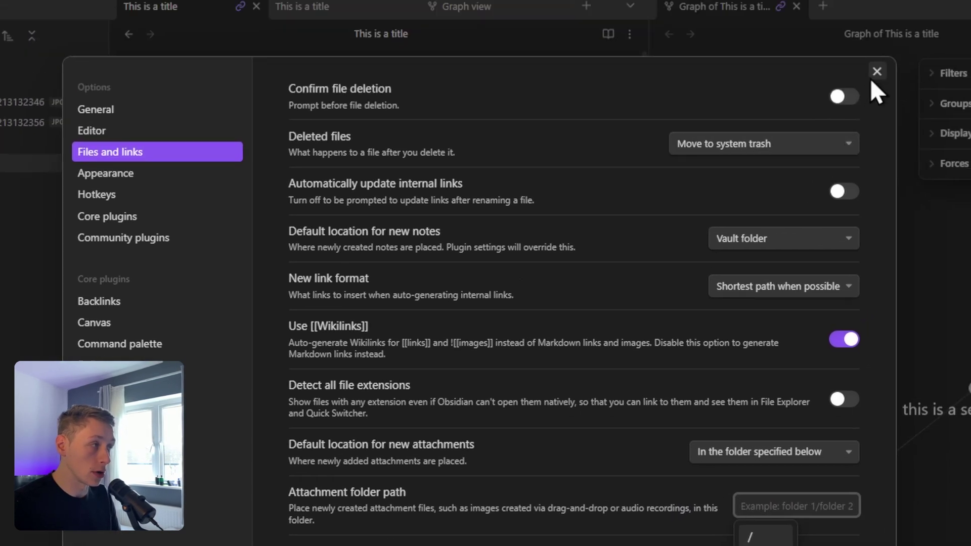
{"action": "left_click", "coordinate": [875, 72]}
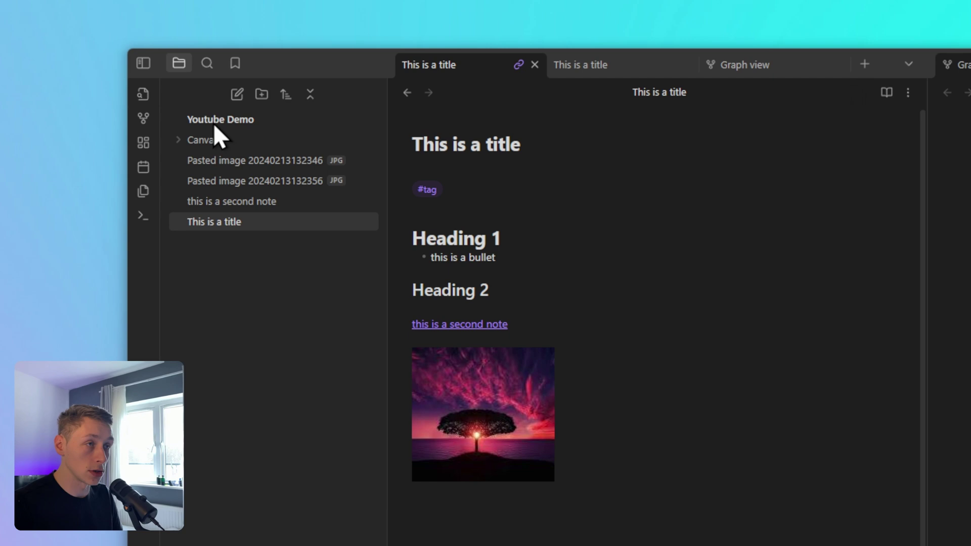
Step: Create an attachments folder, select it as the attachment path, and open a pasted tree image
{"action": "left_click", "coordinate": [97, 84]}
{"action": "type", "text": "a"}
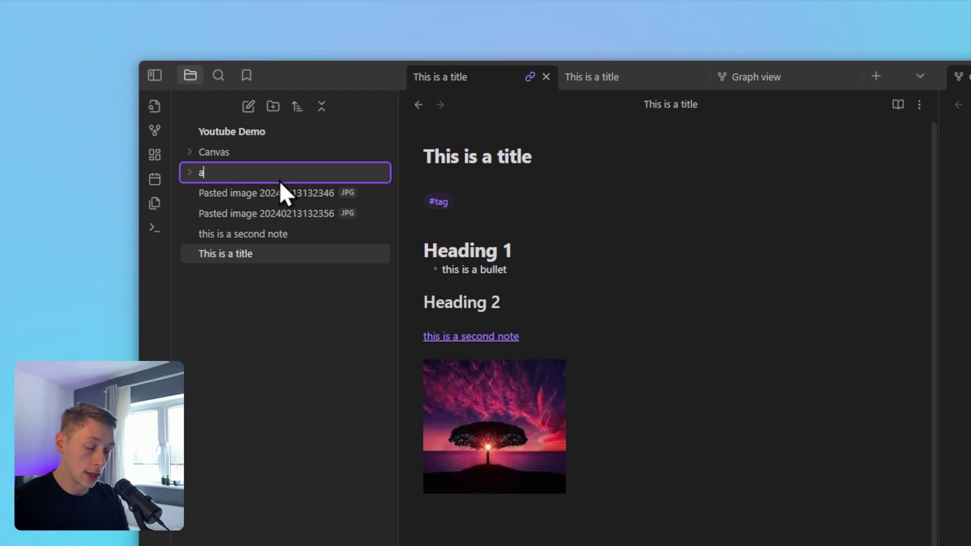
{"action": "type", "text": "ttachm"}
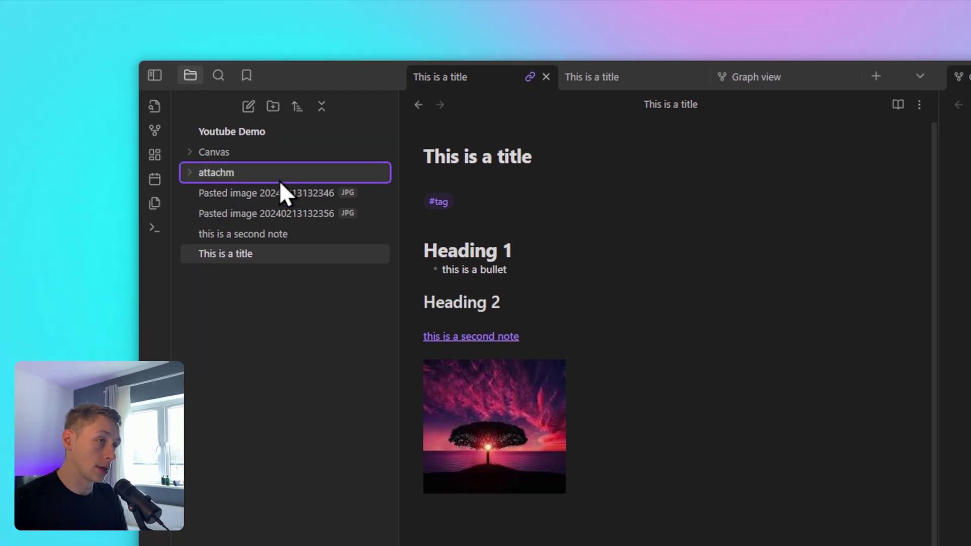
{"action": "type", "text": "entys"}
{"action": "key", "text": "Return"}
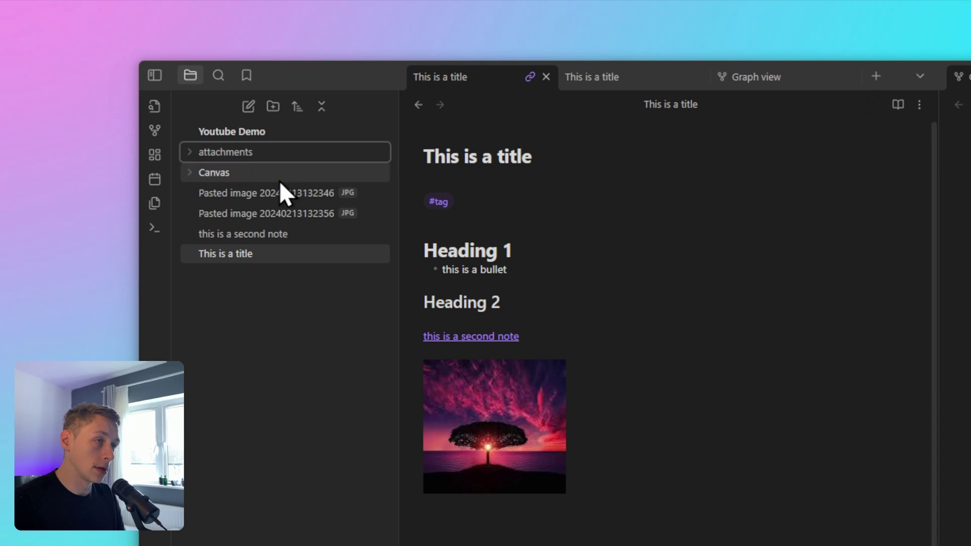
{"action": "left_click", "coordinate": [256, 144]}
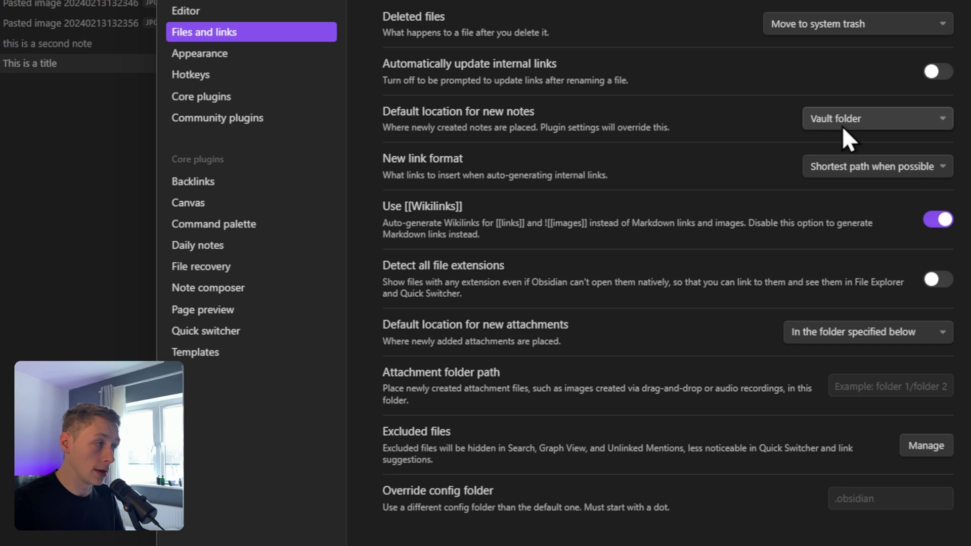
{"action": "left_click", "coordinate": [862, 471]}
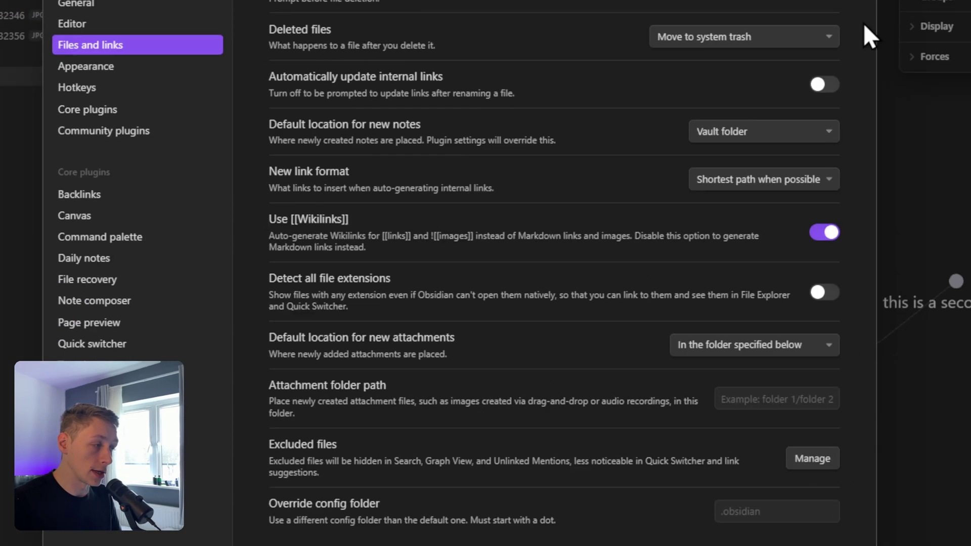
{"action": "left_click", "coordinate": [966, 37]}
{"action": "left_click", "coordinate": [20, 181]}
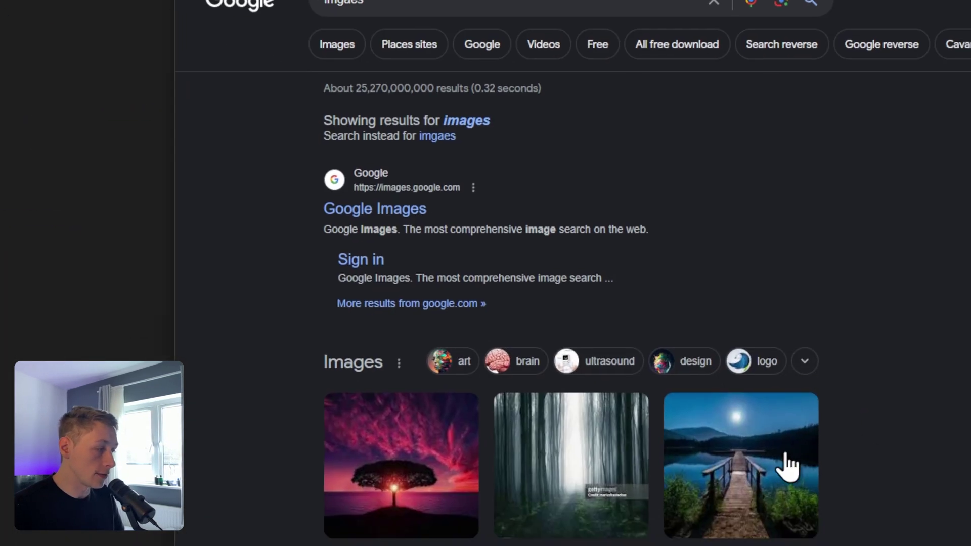
Step: Drop the pier image into the note and collapse the attachments and Canvas folders
{"action": "left_click_drag", "start_coordinate": [787, 467], "coordinate": [120, 156]}
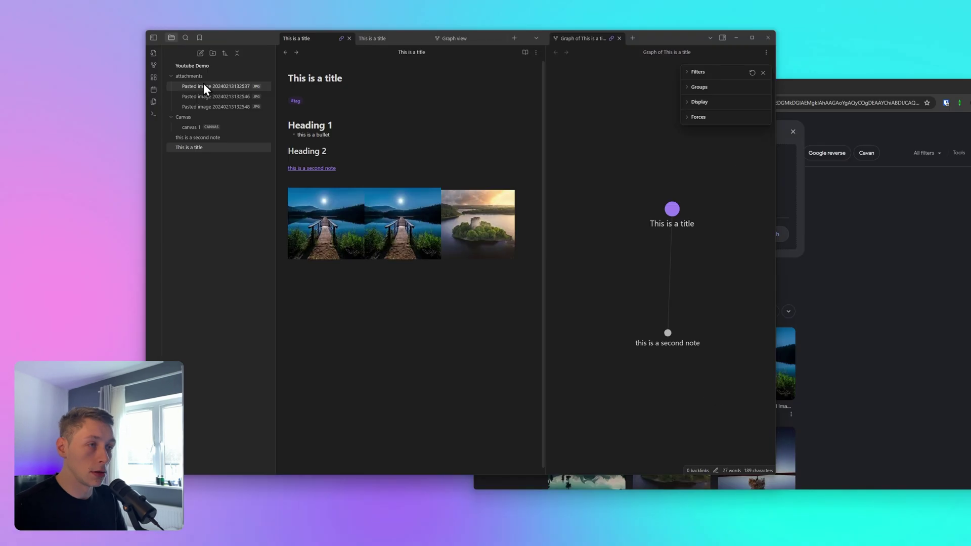
{"action": "left_click", "coordinate": [169, 76]}
{"action": "left_click", "coordinate": [170, 85]}
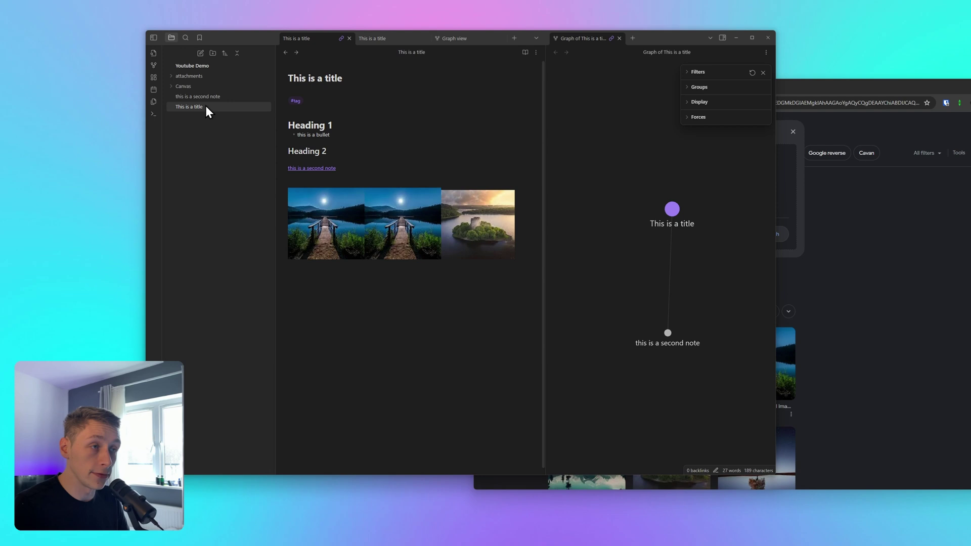
Step: Move both notes into a newly created folder named 'new folder'
{"action": "left_click", "coordinate": [190, 96]}
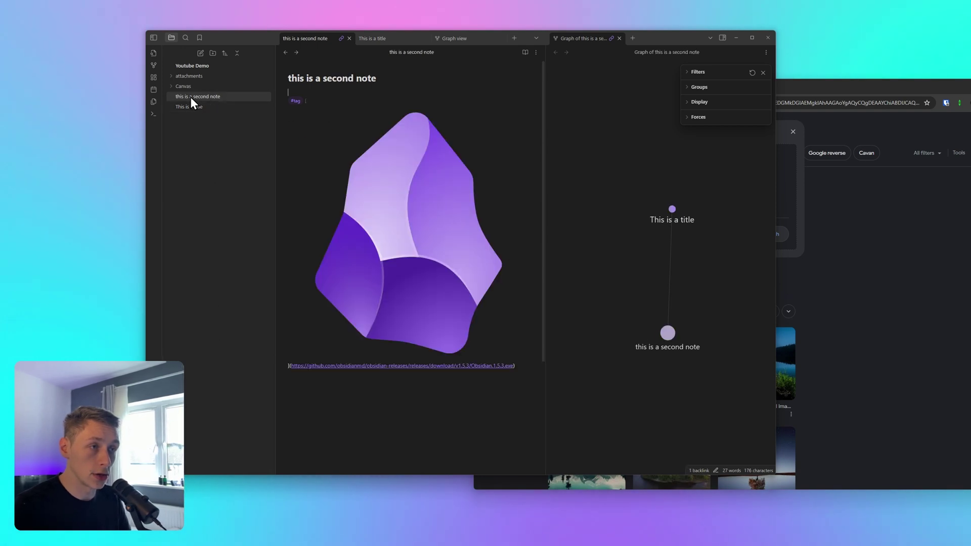
{"action": "left_click", "coordinate": [194, 104], "text": "shift"}
{"action": "right_click", "coordinate": [196, 107]}
{"action": "left_click", "coordinate": [222, 116]}
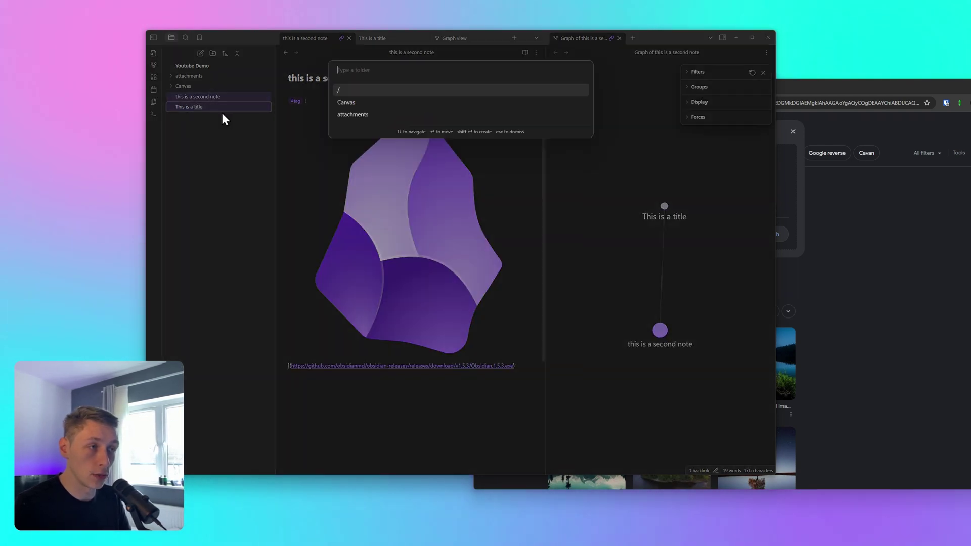
{"action": "type", "text": "n"}
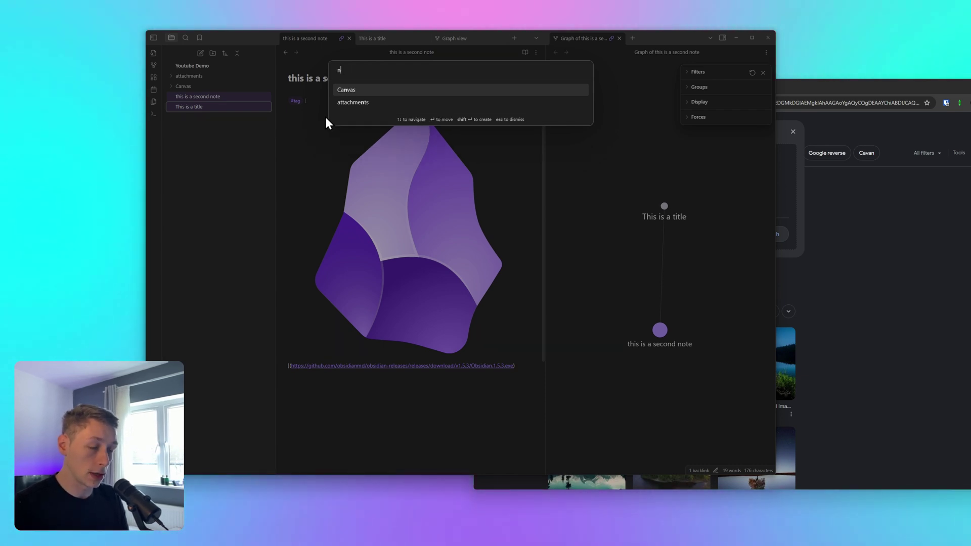
{"action": "type", "text": "ew folder"}
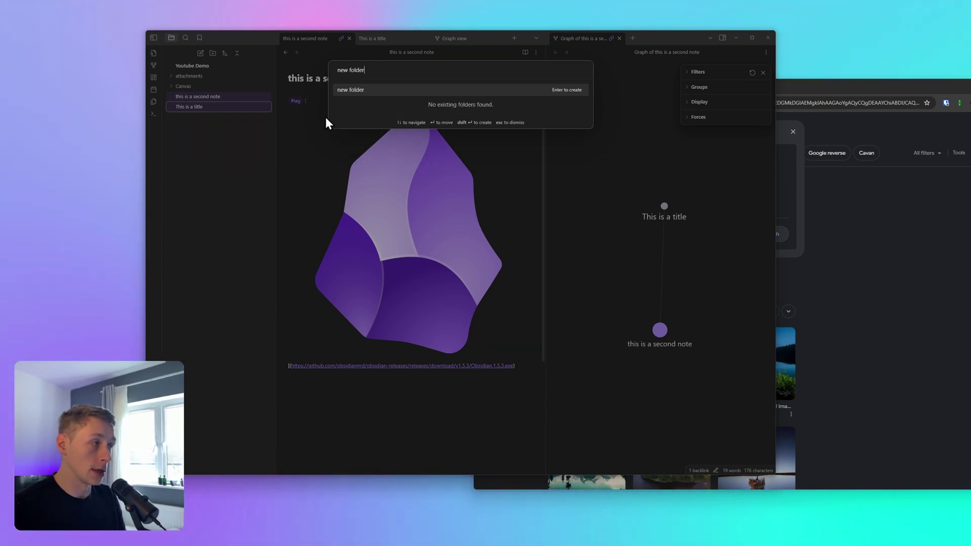
{"action": "key", "text": "Return"}
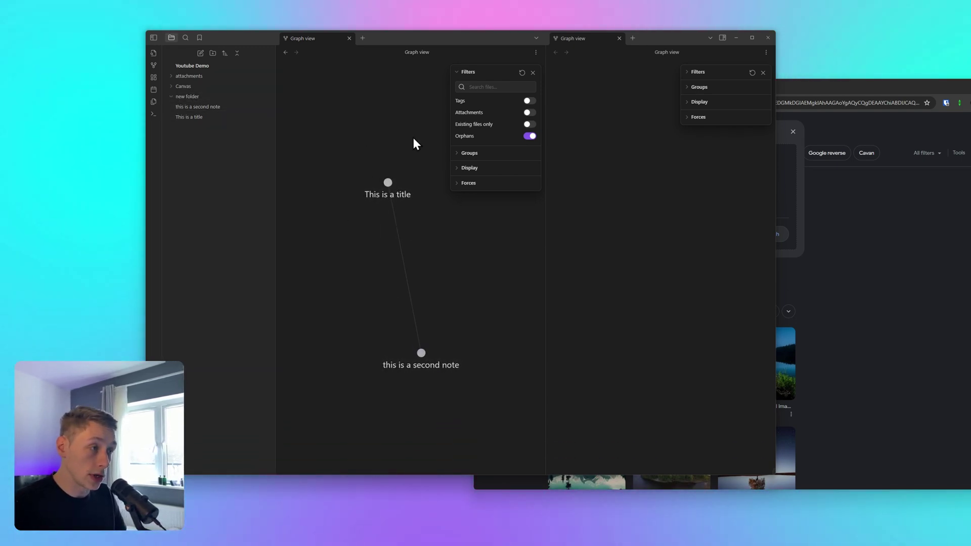
Step: Create a new Untitled note in the Youtube Demo vault
{"action": "left_click", "coordinate": [200, 53]}
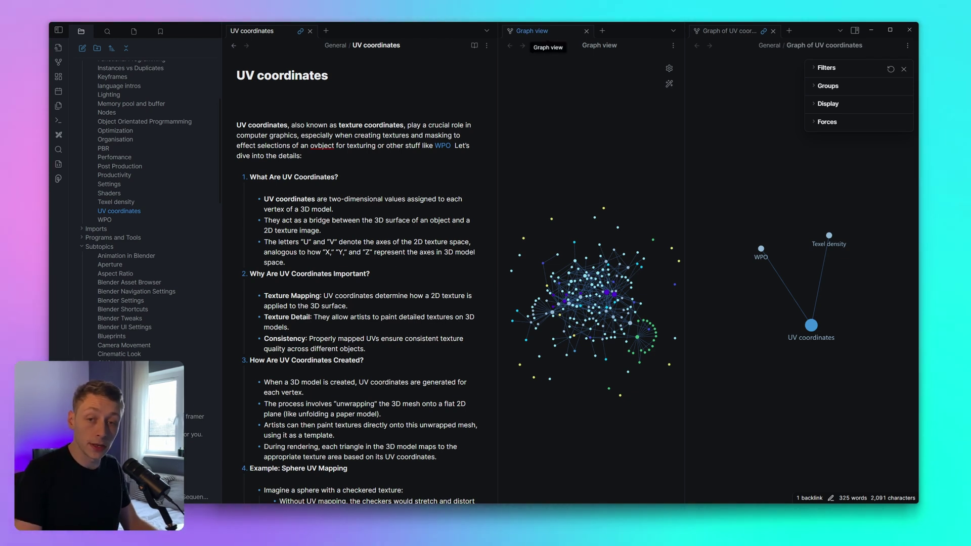
Step: Split the active Graph view pane downward so two vault graphs stack vertically
{"action": "left_click", "coordinate": [541, 30]}
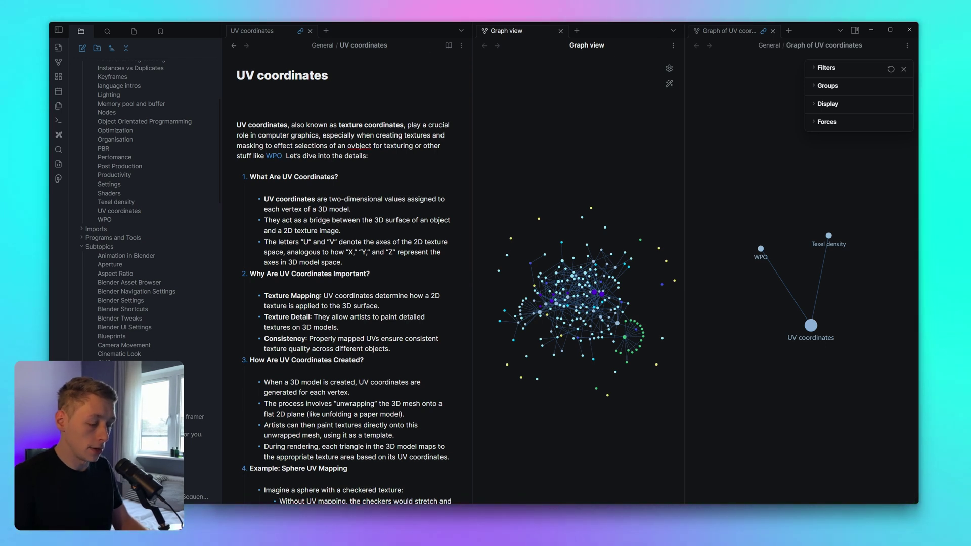
{"action": "key", "text": "ctrl+p"}
{"action": "type", "text": "split"}
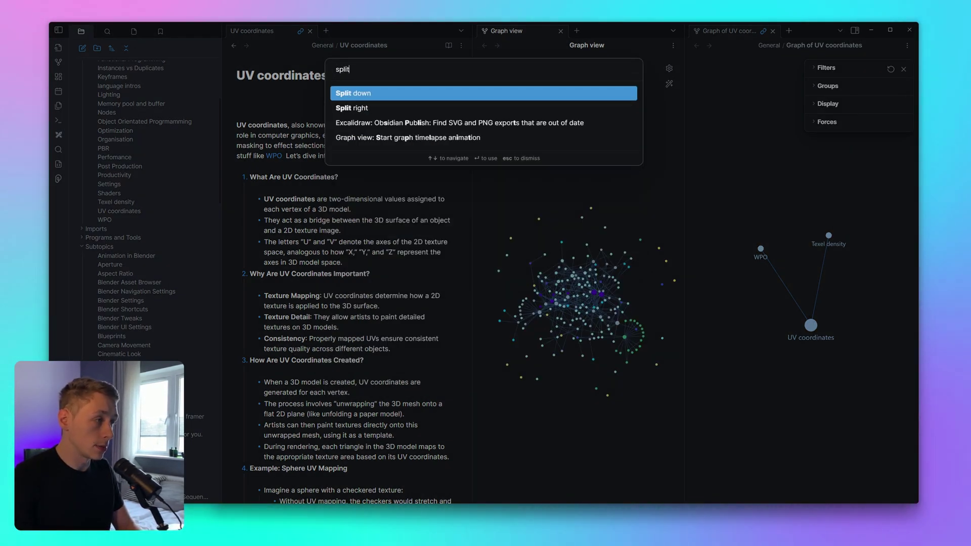
{"action": "key", "text": "Return"}
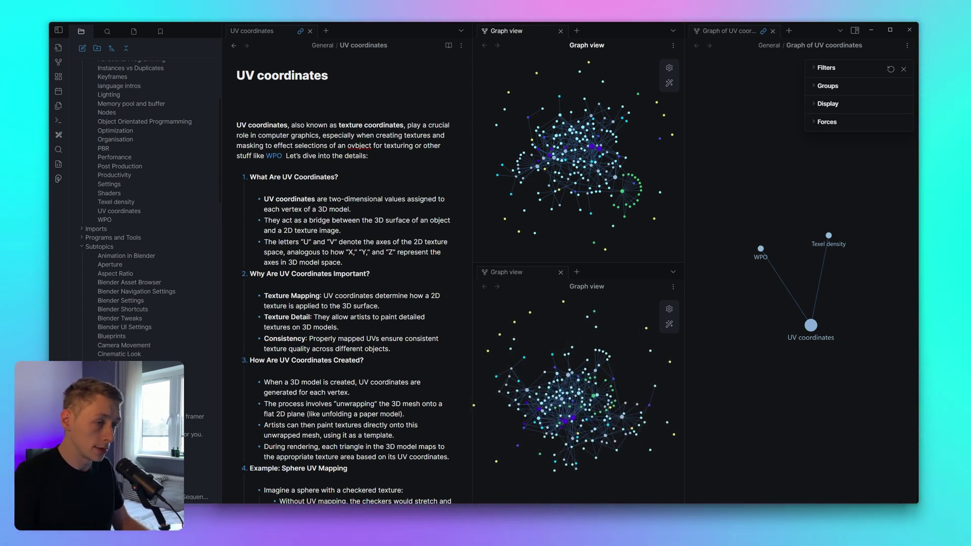
Step: Find the 'Search: Search in all files' command in the command palette
{"action": "key", "text": "ctrl+p"}
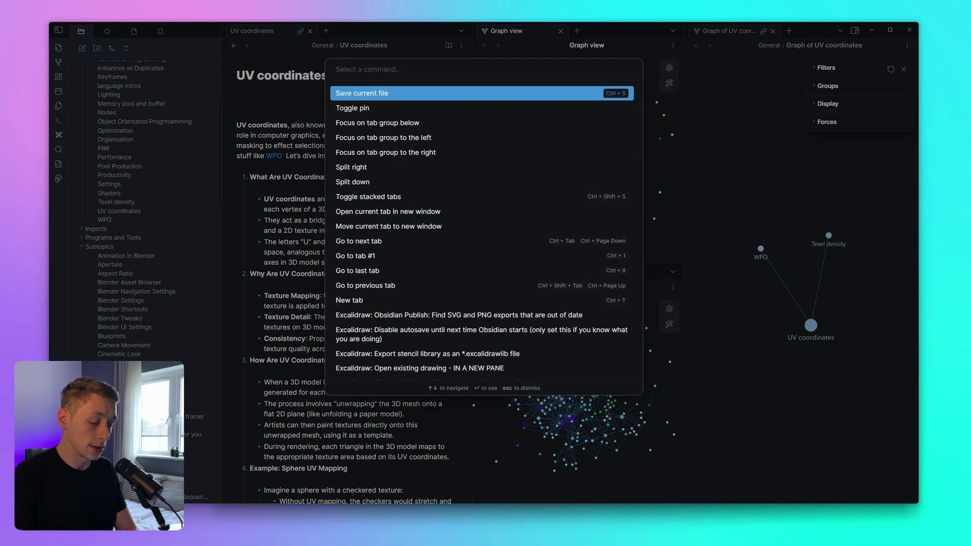
{"action": "type", "text": "sho"}
{"action": "key", "text": "BackSpace"}
{"action": "key", "text": "BackSpace"}
{"action": "key", "text": "BackSpace"}
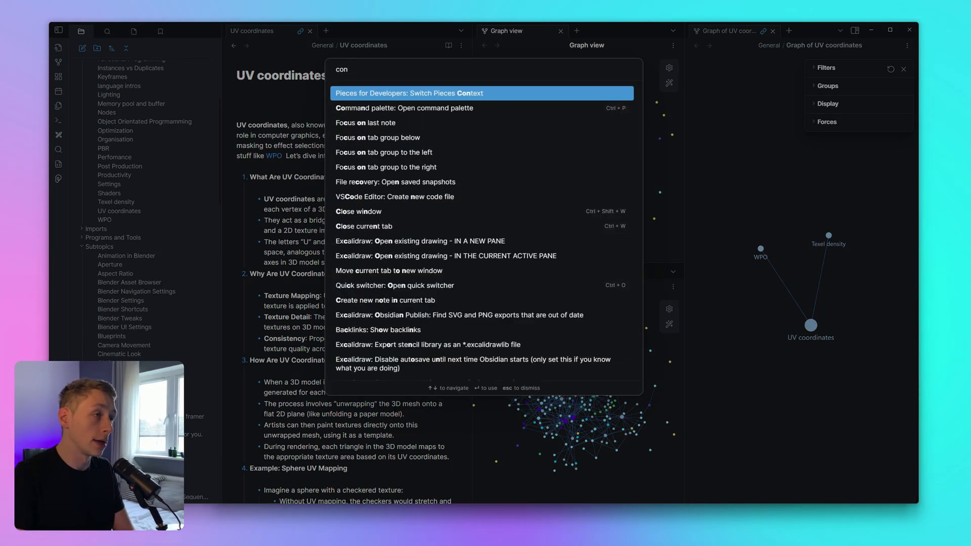
{"action": "type", "text": "sea"}
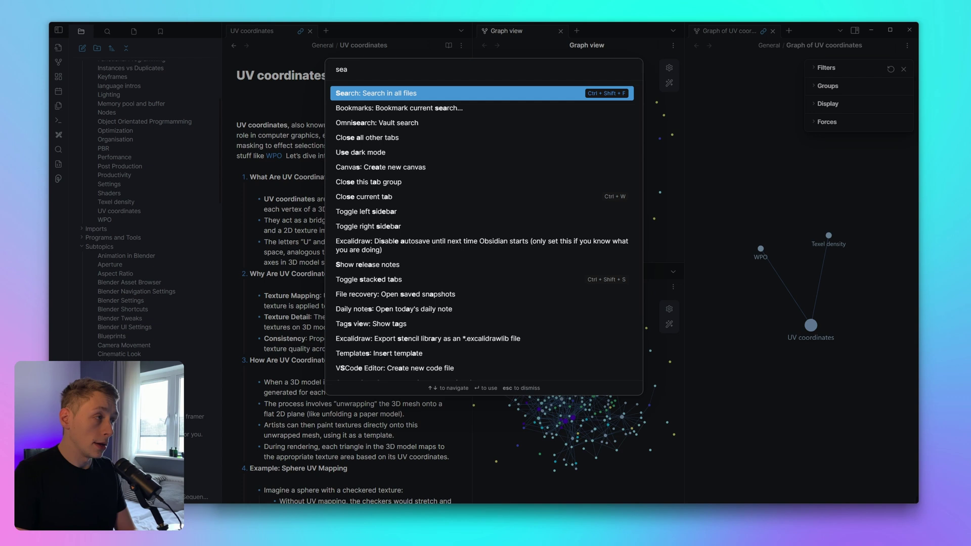
Step: Search all files for 'consol', open Console Variables, enlarge its pane and scroll through it
{"action": "key", "text": "Return"}
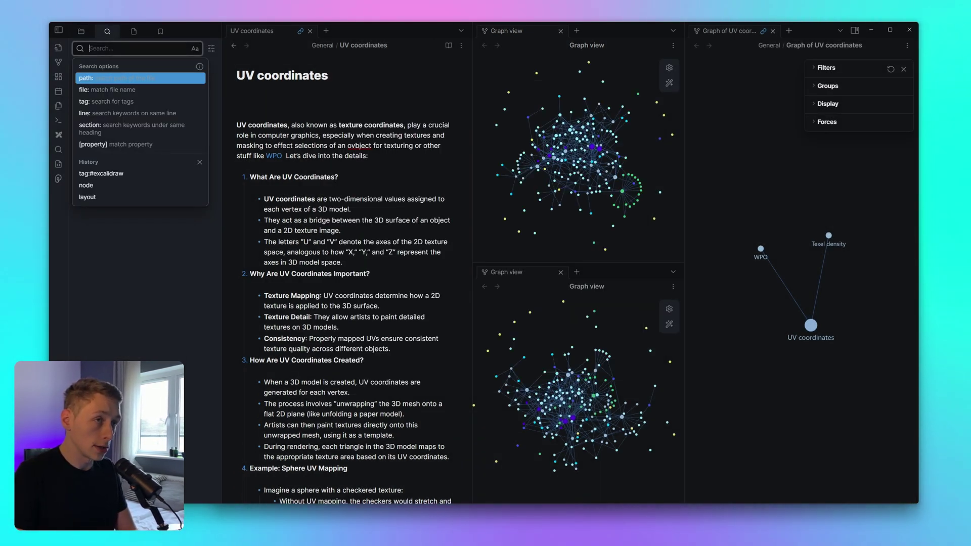
{"action": "type", "text": "consol"}
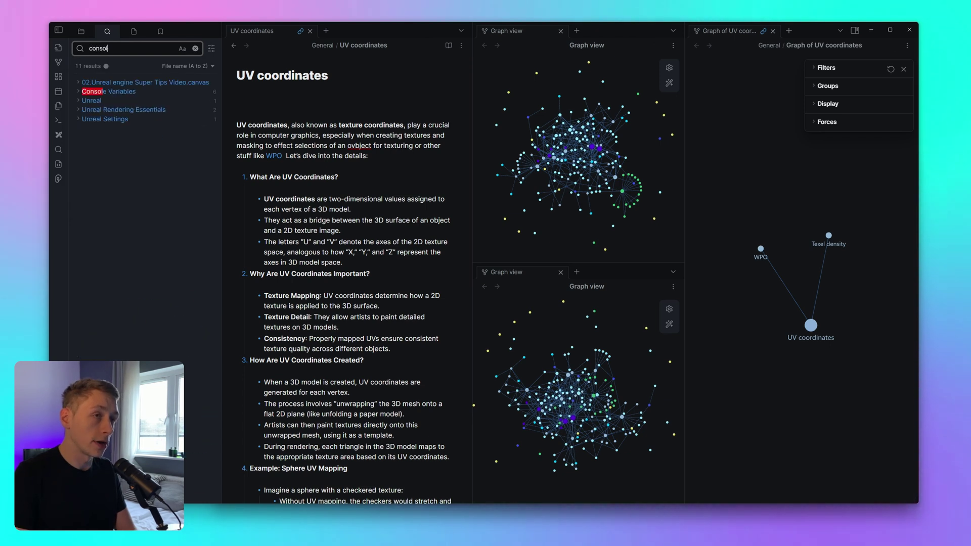
{"action": "left_click", "coordinate": [109, 91]}
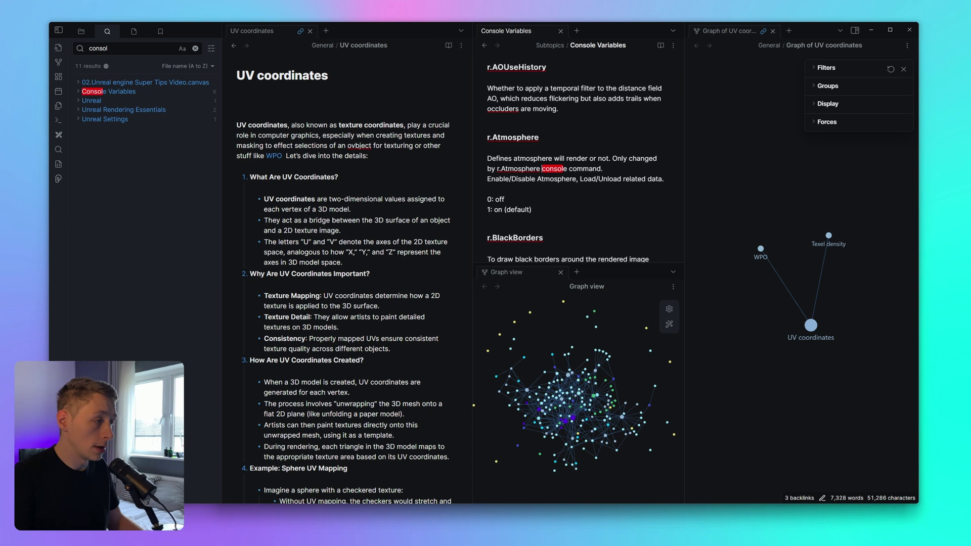
{"action": "left_click_drag", "start_coordinate": [577, 261], "coordinate": [577, 414]}
{"action": "scroll", "coordinate": [576, 227], "scroll_direction": "down", "scroll_amount": 10}
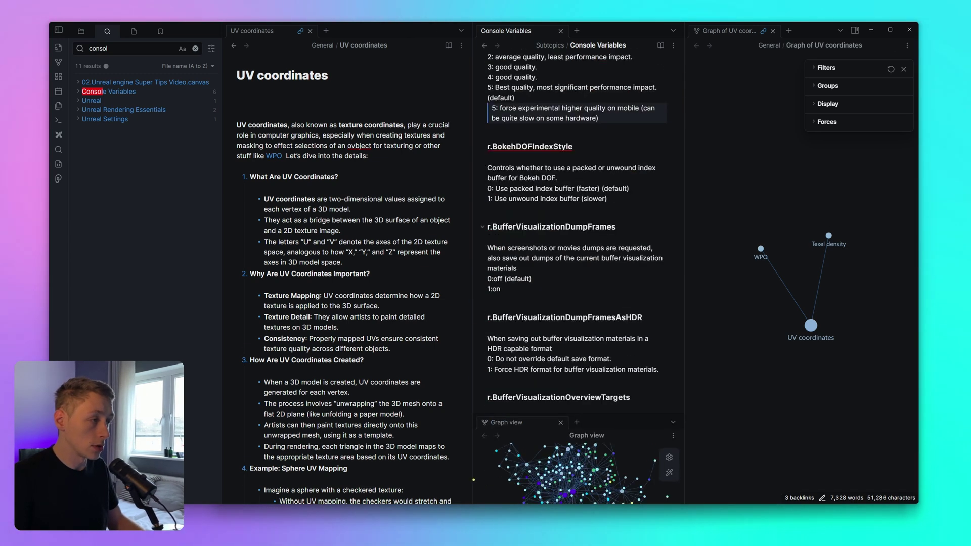
{"action": "scroll", "coordinate": [577, 228], "scroll_direction": "down", "scroll_amount": 6}
{"action": "scroll", "coordinate": [577, 227], "scroll_direction": "up", "scroll_amount": 7}
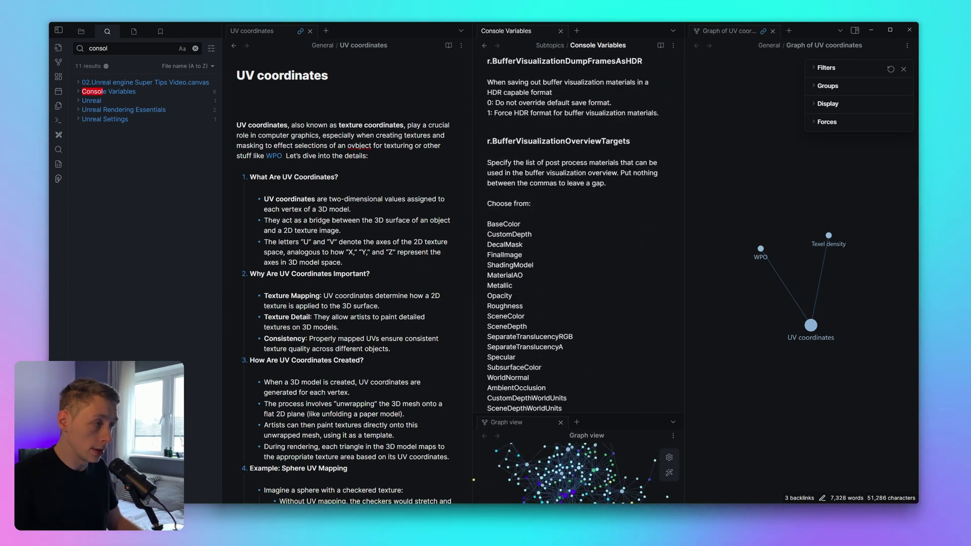
{"action": "key", "text": "ctrl+p"}
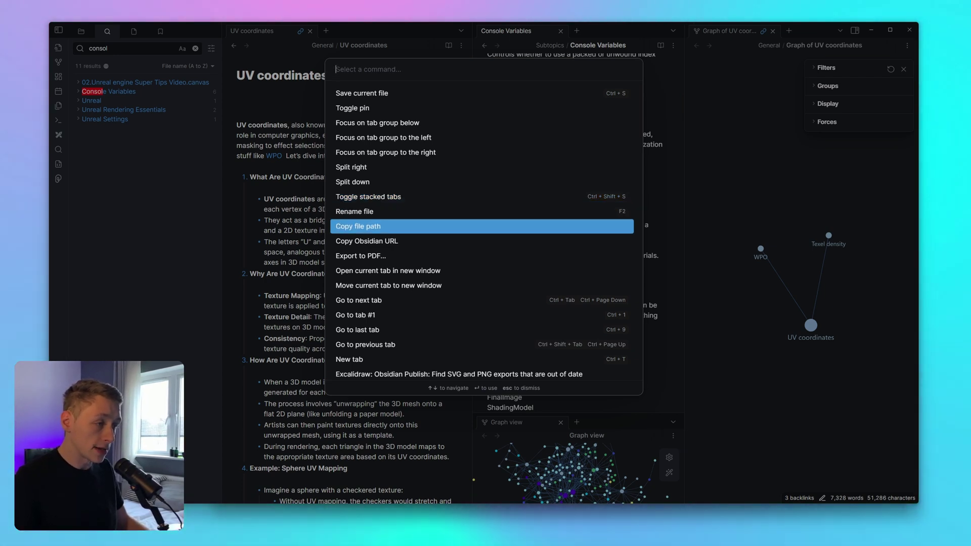
Step: Widen the UV coordinates pane slightly and extend the Obsidian window a bit further down
{"action": "key", "text": "Escape"}
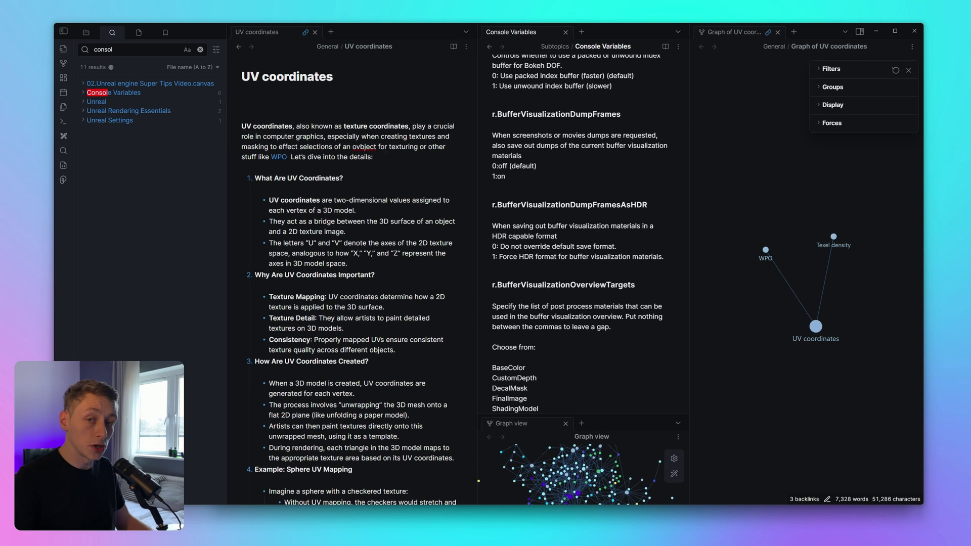
{"action": "left_click_drag", "start_coordinate": [476, 253], "coordinate": [481, 252]}
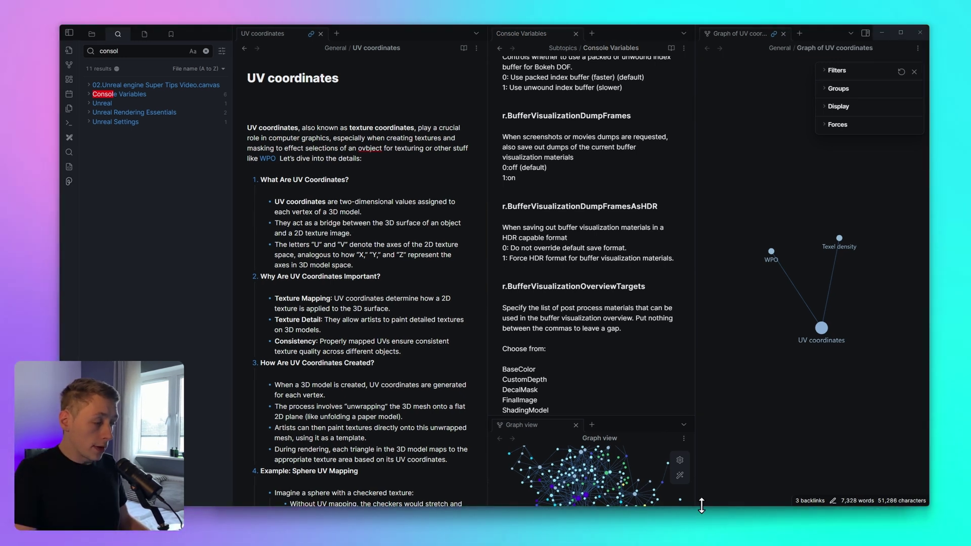
{"action": "left_click_drag", "start_coordinate": [701, 504], "coordinate": [701, 510]}
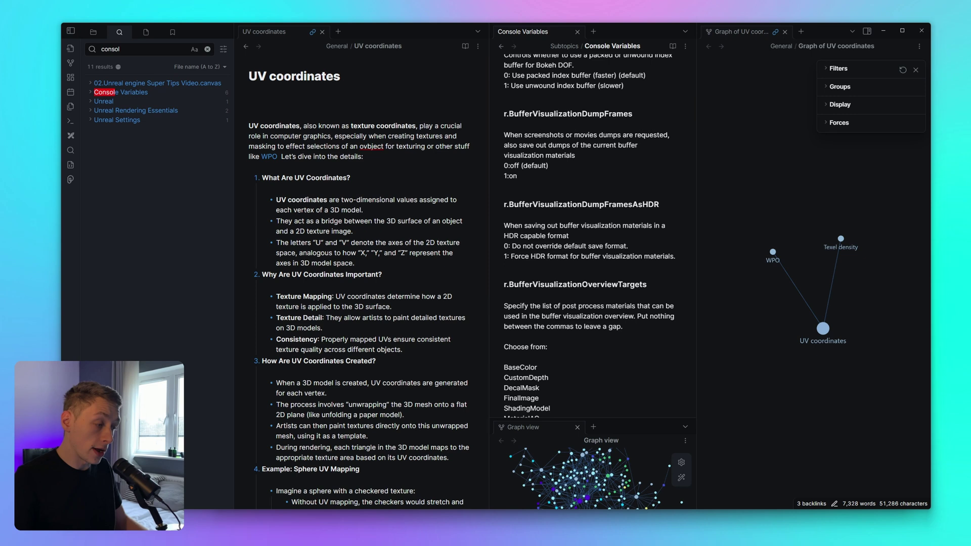
{"action": "left_click", "coordinate": [850, 538]}
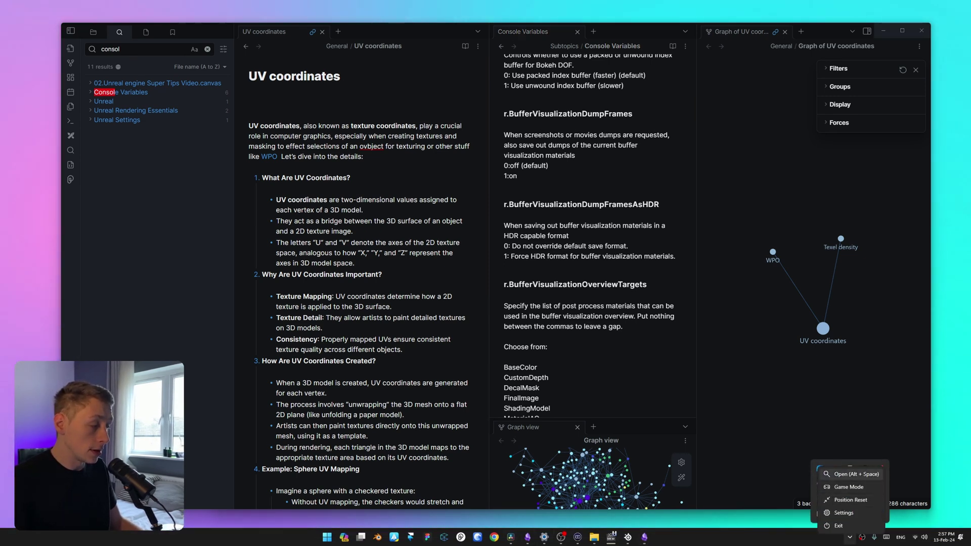
Step: Open Flow Launcher Settings on its General page from the tray and nudge it right and down
{"action": "left_click", "coordinate": [843, 513]}
{"action": "left_click_drag", "start_coordinate": [572, 130], "coordinate": [600, 152]}
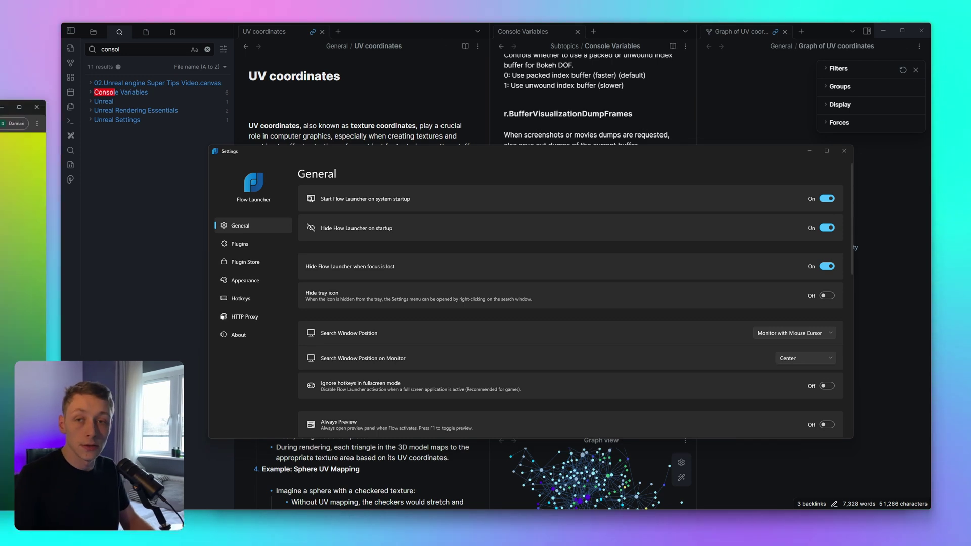
{"action": "key", "text": "super+1"}
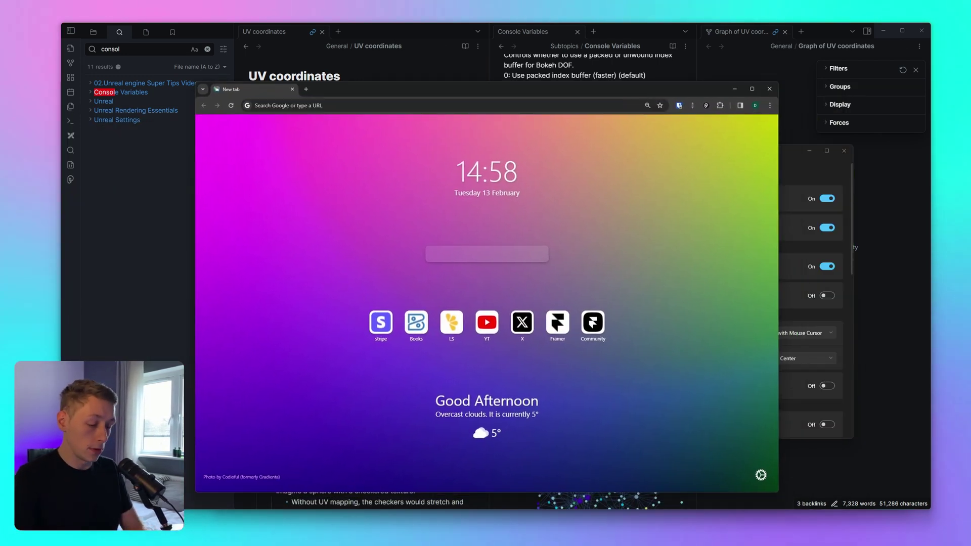
Step: Search Google for flowlauncher, visit flowlauncher.com, then close that browser window
{"action": "type", "text": "flowlauncher"}
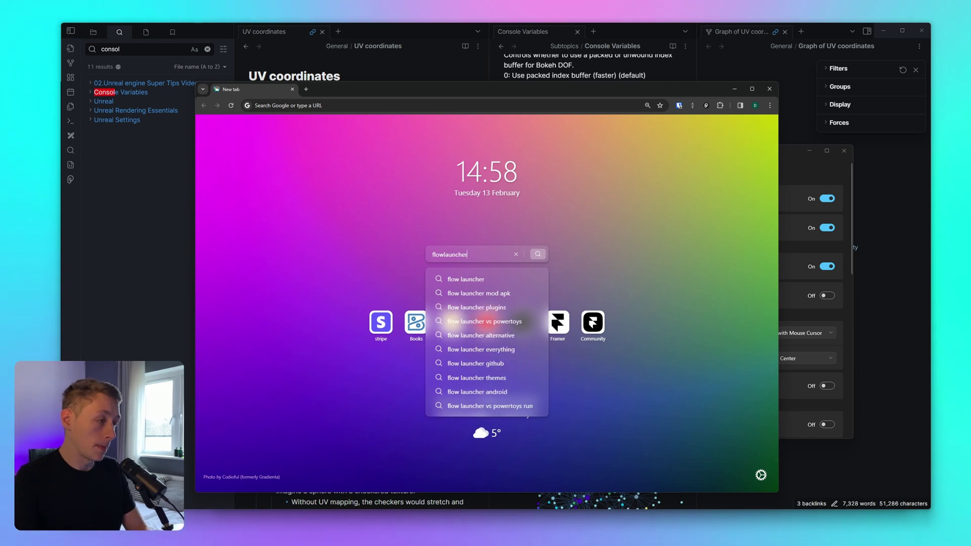
{"action": "key", "text": "Return"}
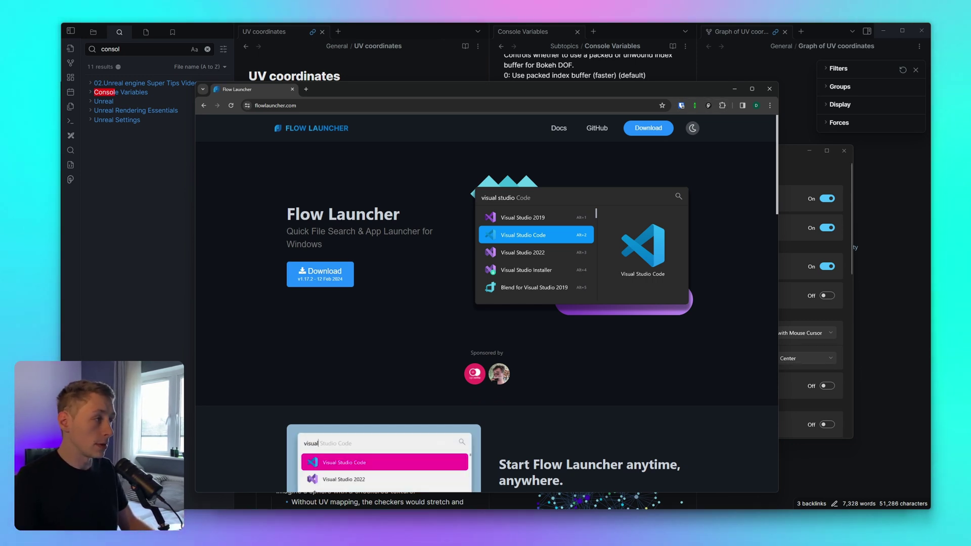
{"action": "left_click", "coordinate": [769, 89]}
Step: Install the Obsidian Notes plugin from Flow Launcher's Plugin Store and confirm the install
{"action": "left_click", "coordinate": [246, 262]}
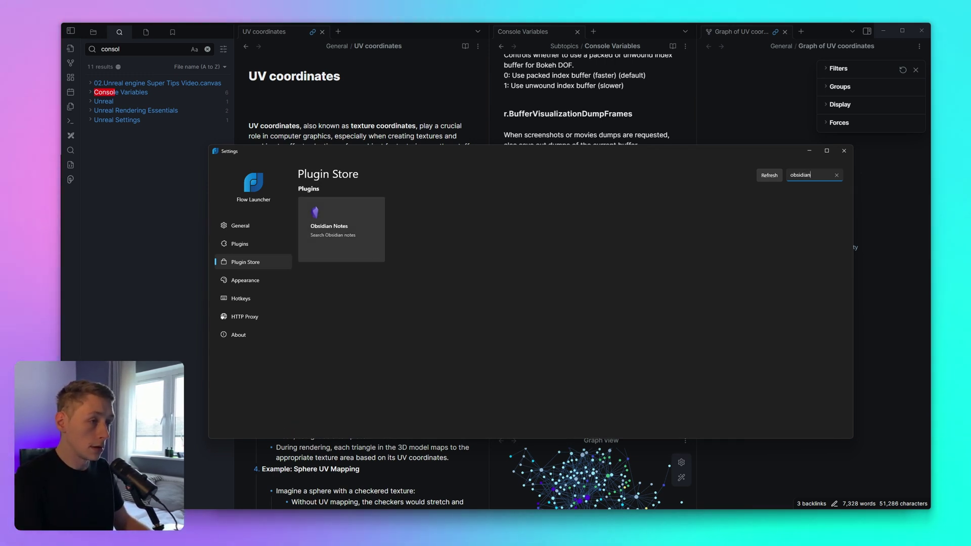
{"action": "left_click", "coordinate": [342, 230]}
{"action": "left_click", "coordinate": [371, 277]}
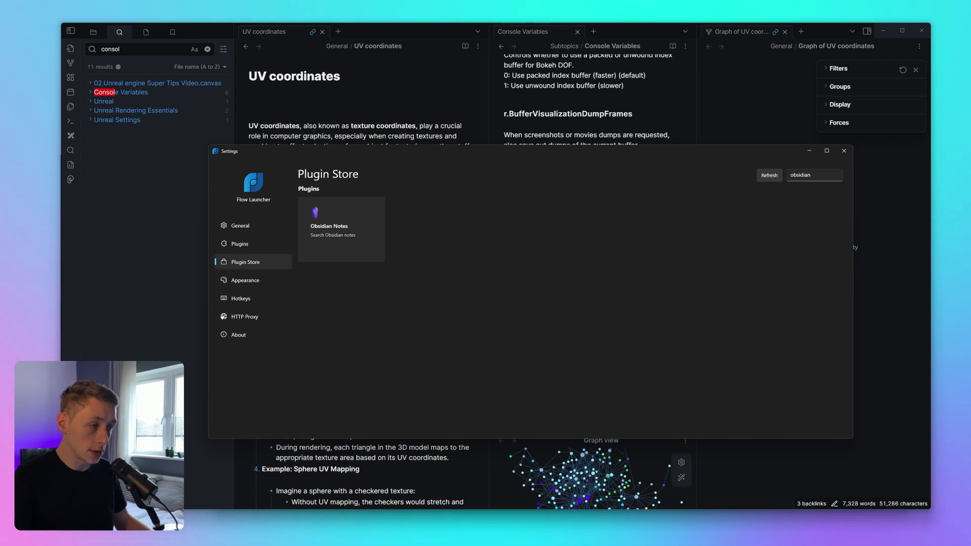
{"action": "key", "text": "Return"}
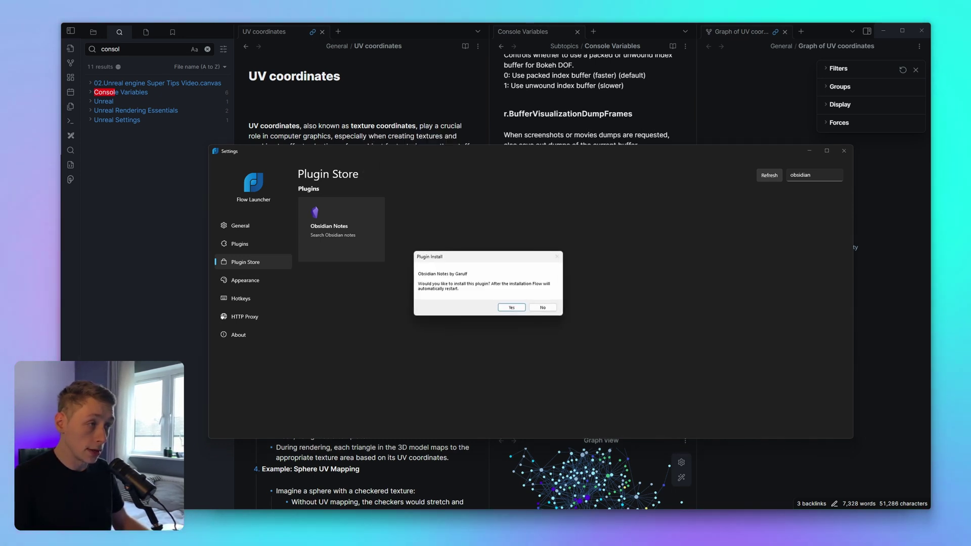
{"action": "key", "text": "Return"}
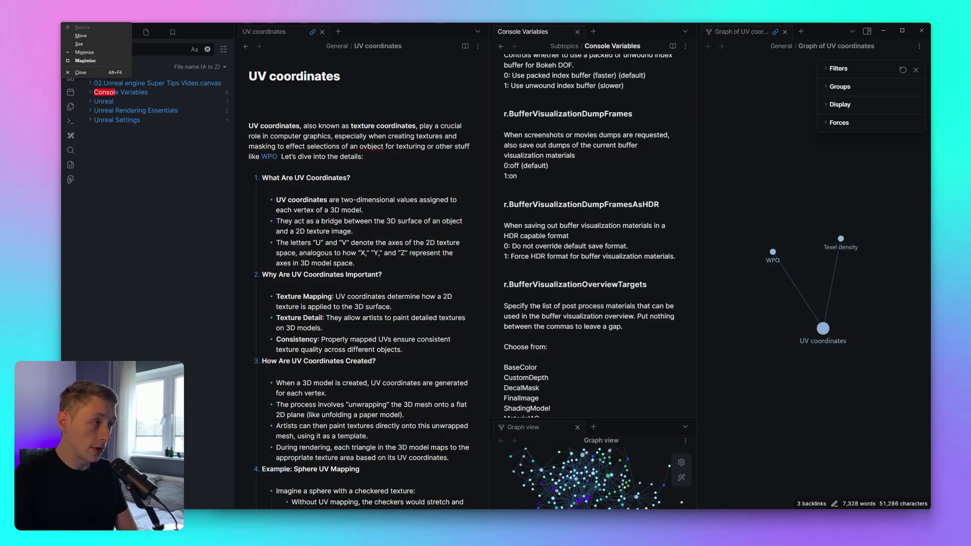
Step: Open the Console Variables note through a Flow Launcher 'ob' search, then close it
{"action": "key", "text": "alt+space"}
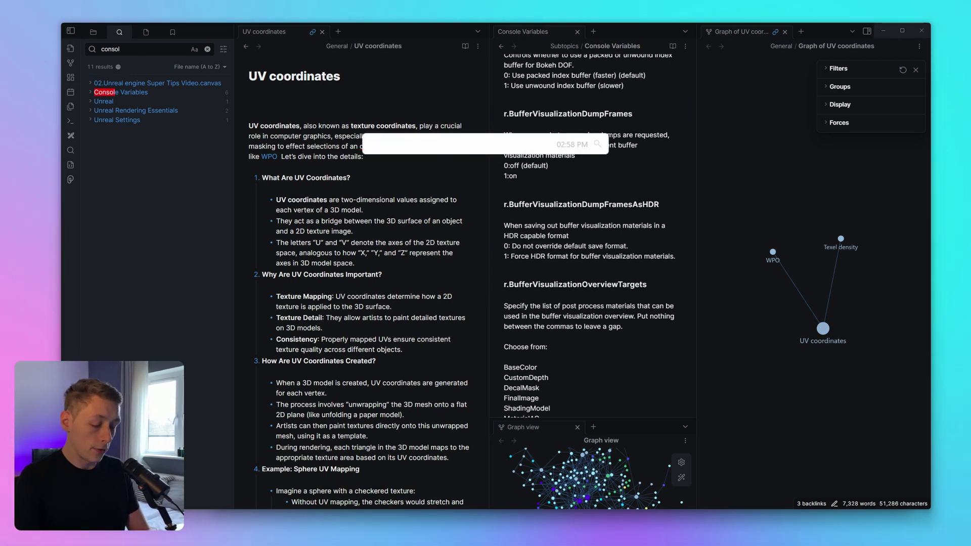
{"action": "type", "text": "ob"}
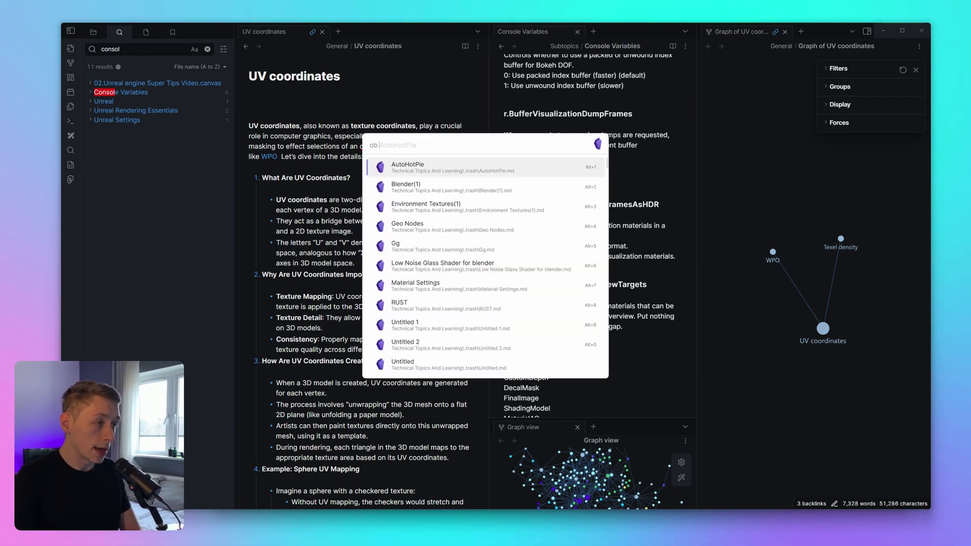
{"action": "key", "text": "Escape"}
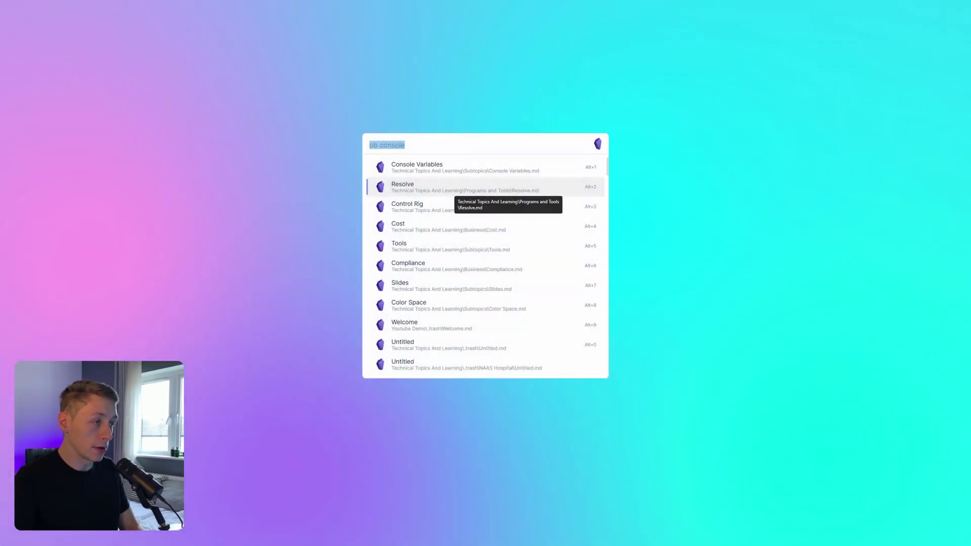
{"action": "left_click", "coordinate": [452, 190]}
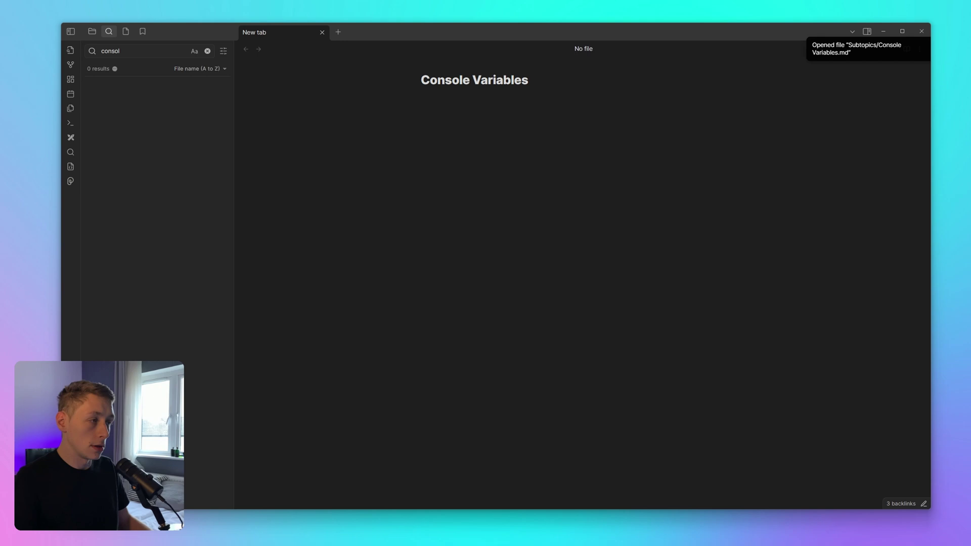
{"action": "scroll", "coordinate": [581, 278], "scroll_direction": "down", "scroll_amount": 20}
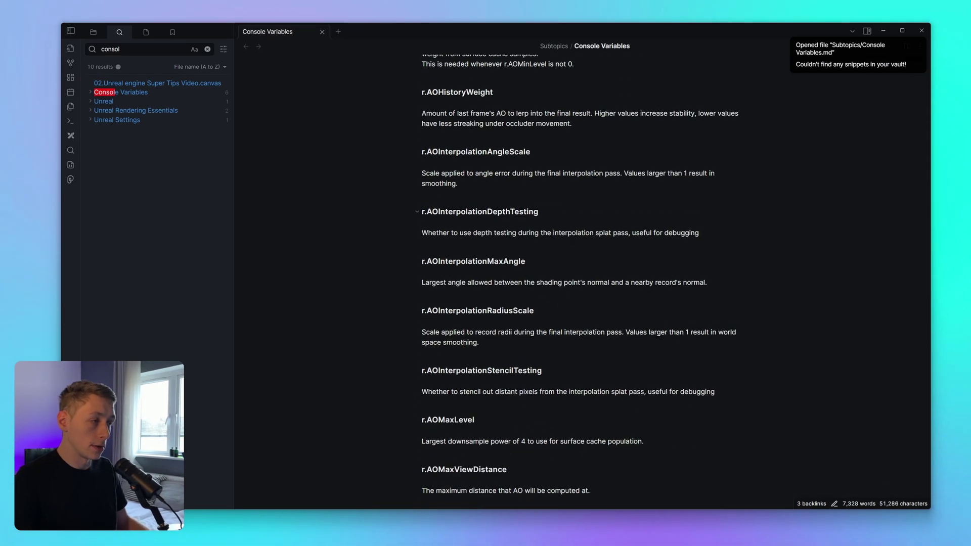
{"action": "key", "text": "ctrl+w"}
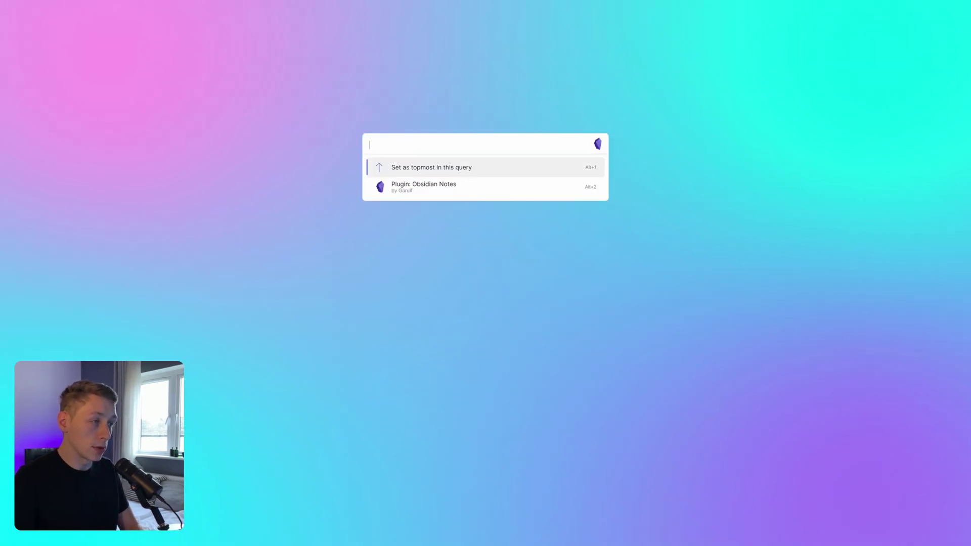
Step: Open the Depth of field note via a Flow Launcher 'ob depth' search and scroll it
{"action": "type", "text": "ob console"}
{"action": "key", "text": "BackSpace"}
{"action": "key", "text": "BackSpace"}
{"action": "key", "text": "BackSpace"}
{"action": "key", "text": "BackSpace"}
{"action": "key", "text": "BackSpace"}
{"action": "key", "text": "BackSpace"}
{"action": "key", "text": "BackSpace"}
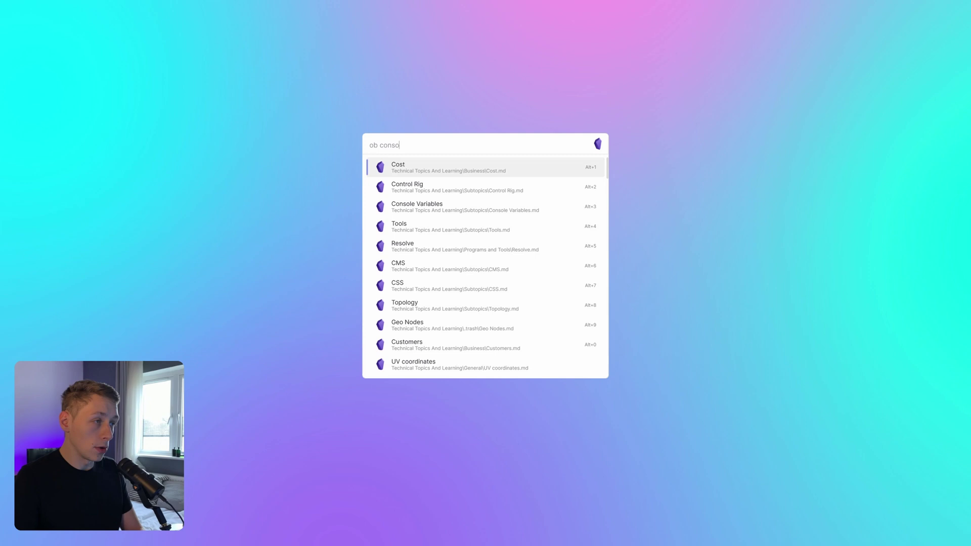
{"action": "type", "text": "deptjh"}
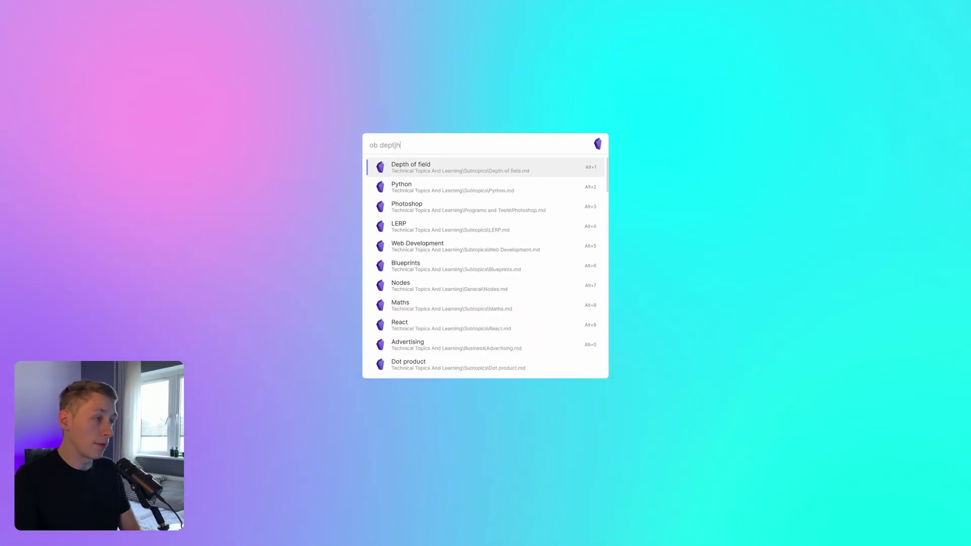
{"action": "key", "text": "Return"}
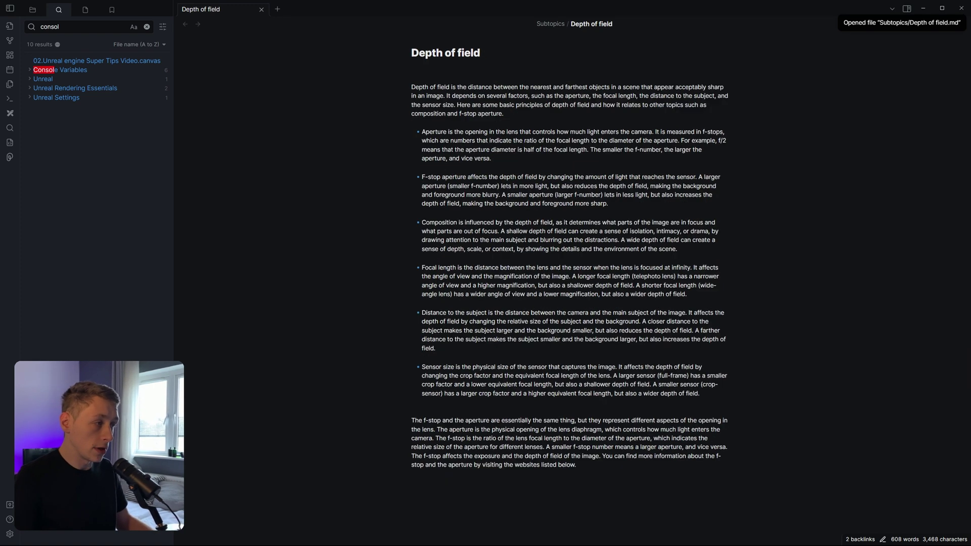
{"action": "scroll", "coordinate": [570, 273], "scroll_direction": "down", "scroll_amount": 3}
{"action": "scroll", "coordinate": [570, 273], "scroll_direction": "up", "scroll_amount": 3}
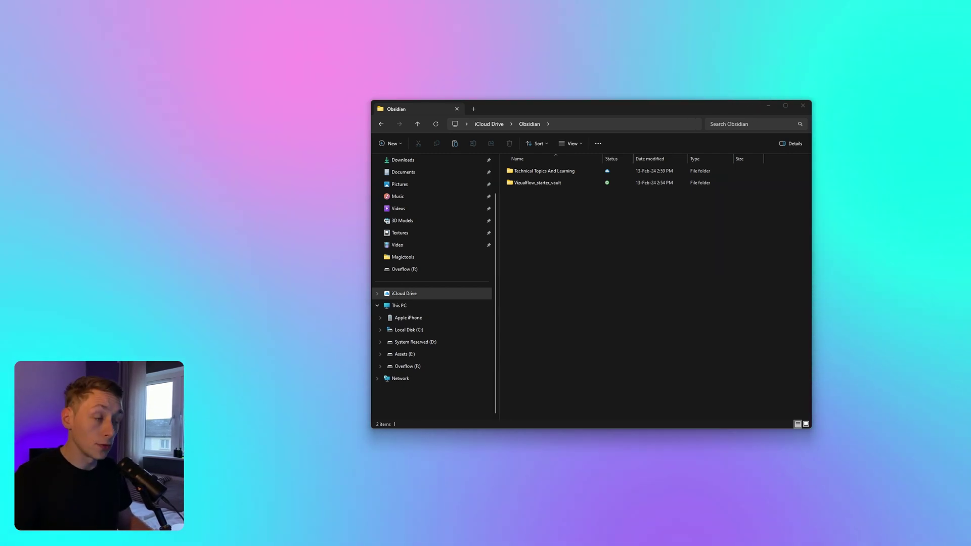
Step: Copy Blender.md from Technical Topics And Learning > Programs and Tools
{"action": "double_click", "coordinate": [544, 171]}
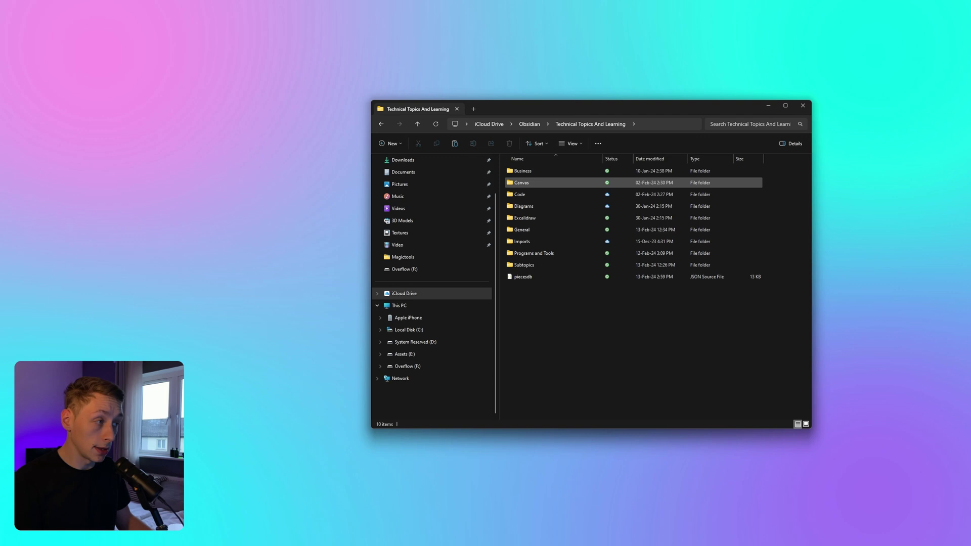
{"action": "double_click", "coordinate": [544, 182]}
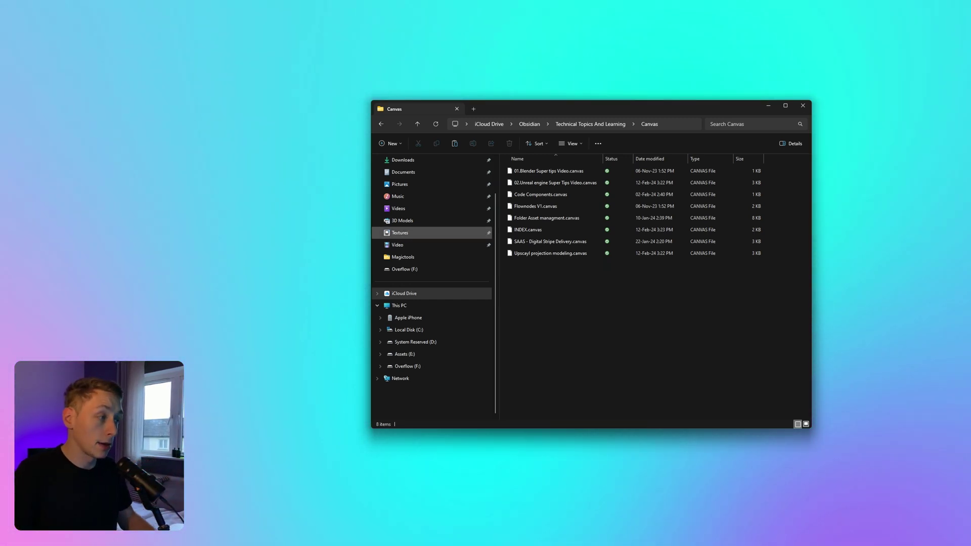
{"action": "key", "text": "alt+Left"}
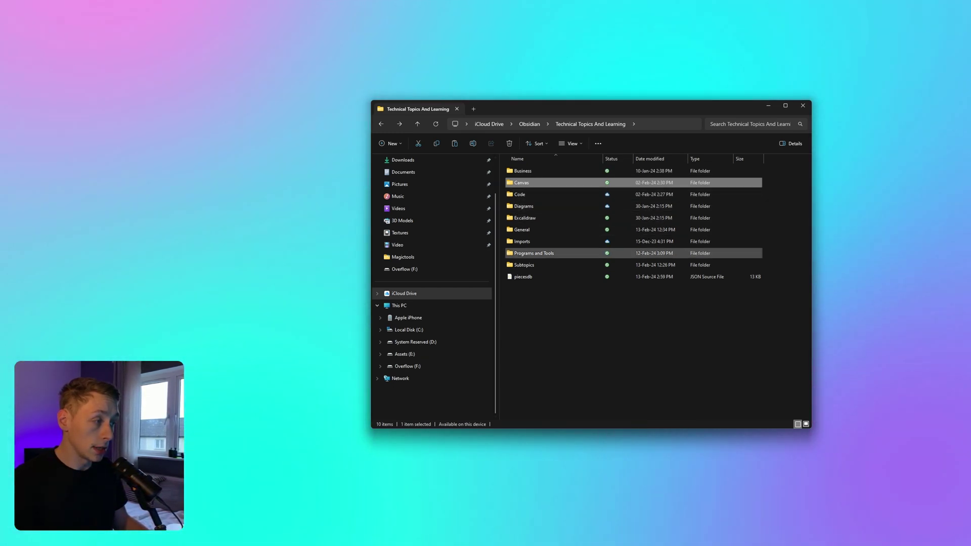
{"action": "double_click", "coordinate": [534, 253]}
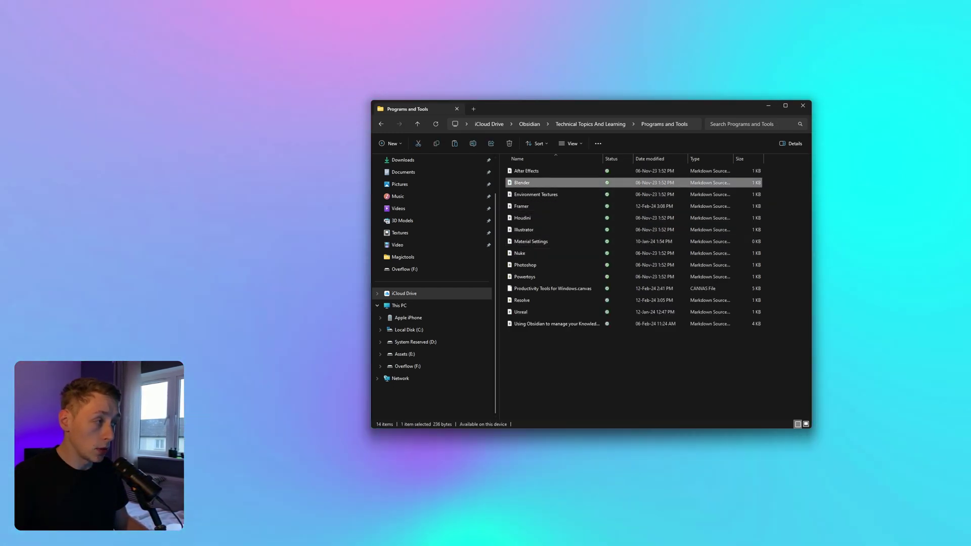
{"action": "right_click", "coordinate": [526, 183]}
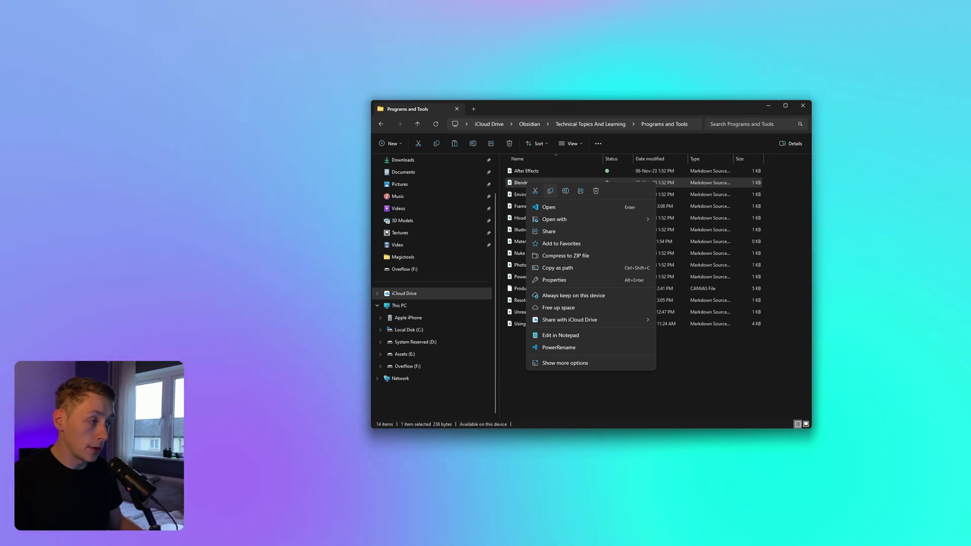
{"action": "key", "text": "Escape"}
Step: Paste the Blender note into iCloud Drive > Demo > Demo
{"action": "key", "text": "alt+Up"}
{"action": "key", "text": "alt+Up"}
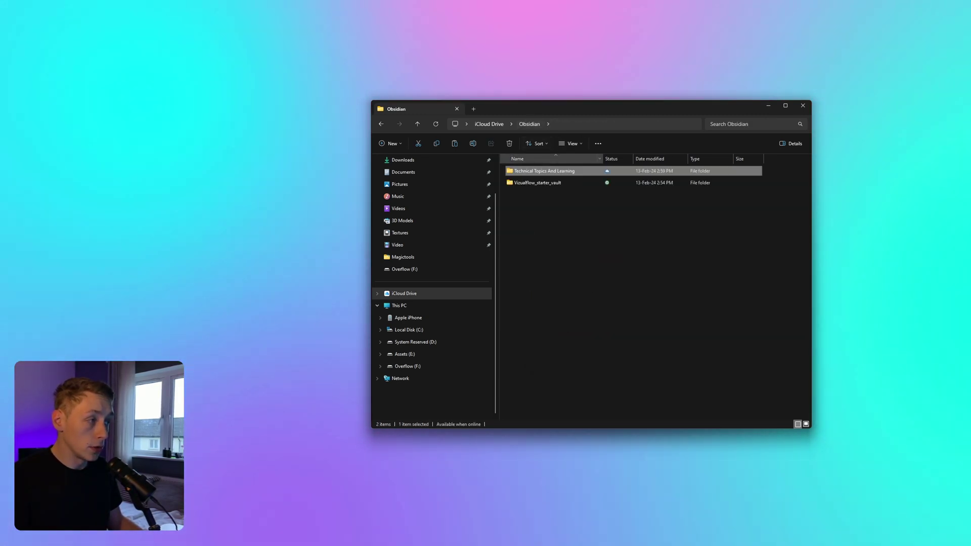
{"action": "key", "text": "alt+Up"}
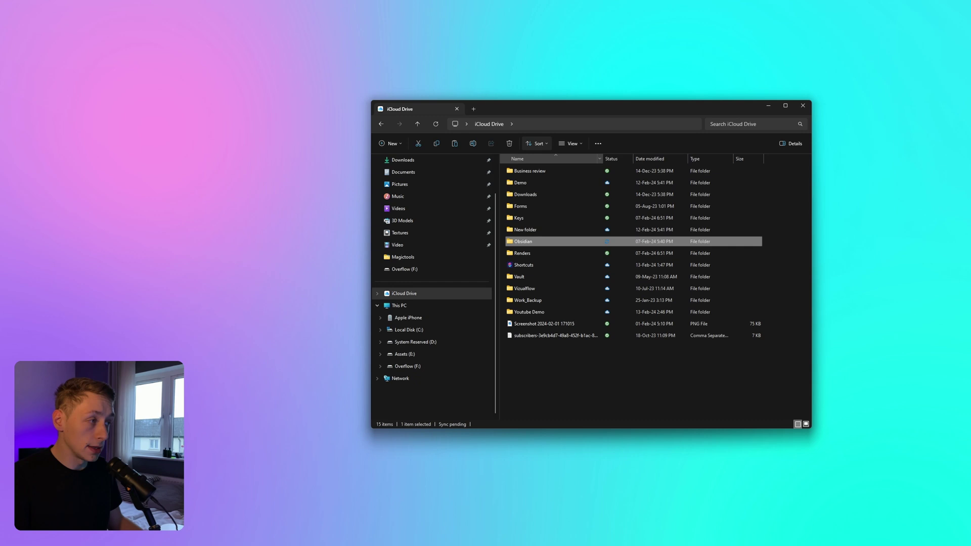
{"action": "key", "text": "d"}
{"action": "key", "text": "Return"}
{"action": "key", "text": "d"}
{"action": "key", "text": "Return"}
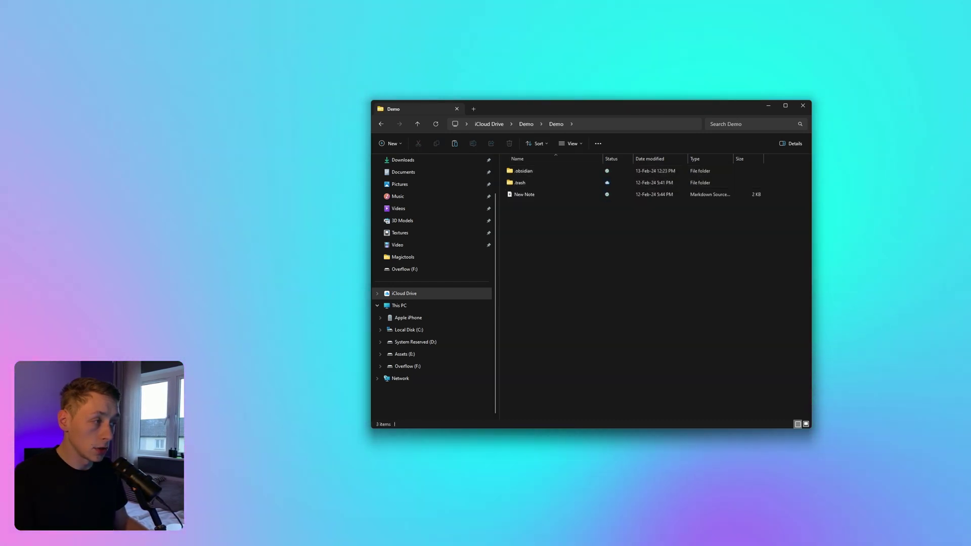
{"action": "key", "text": "shift+F10"}
{"action": "key", "text": "ctrl+v"}
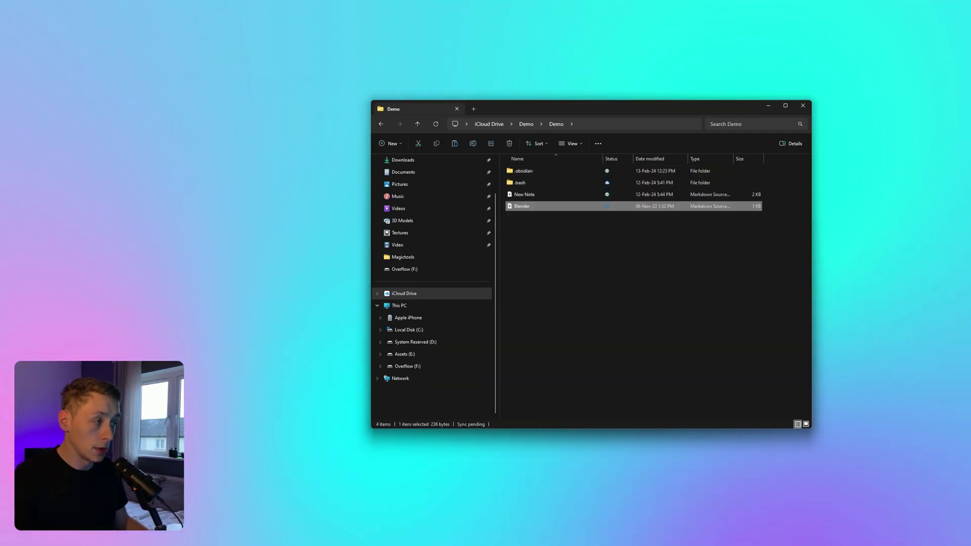
Step: Launch Obsidian from Flow Launcher and open the Demo vault
{"action": "key", "text": "alt+space"}
{"action": "type", "text": "o"}
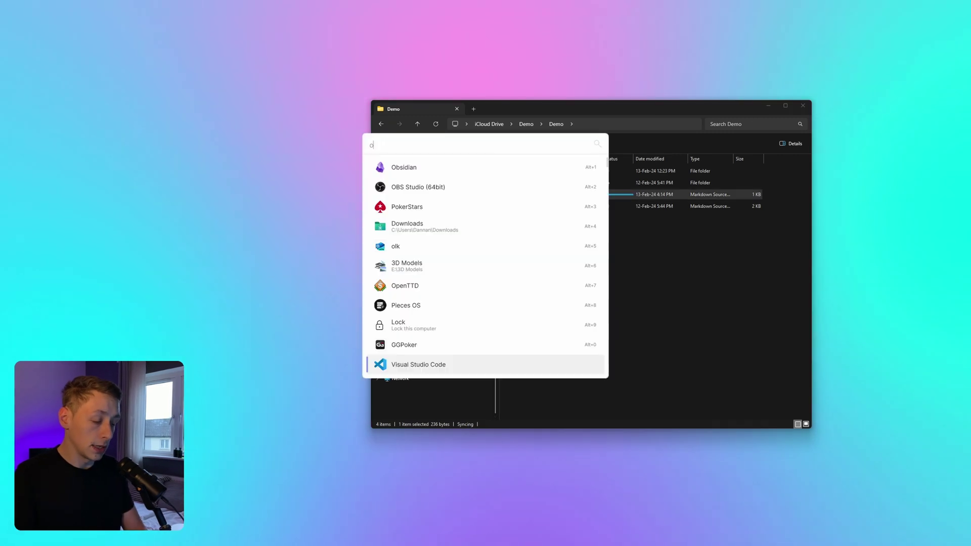
{"action": "type", "text": "bsidian"}
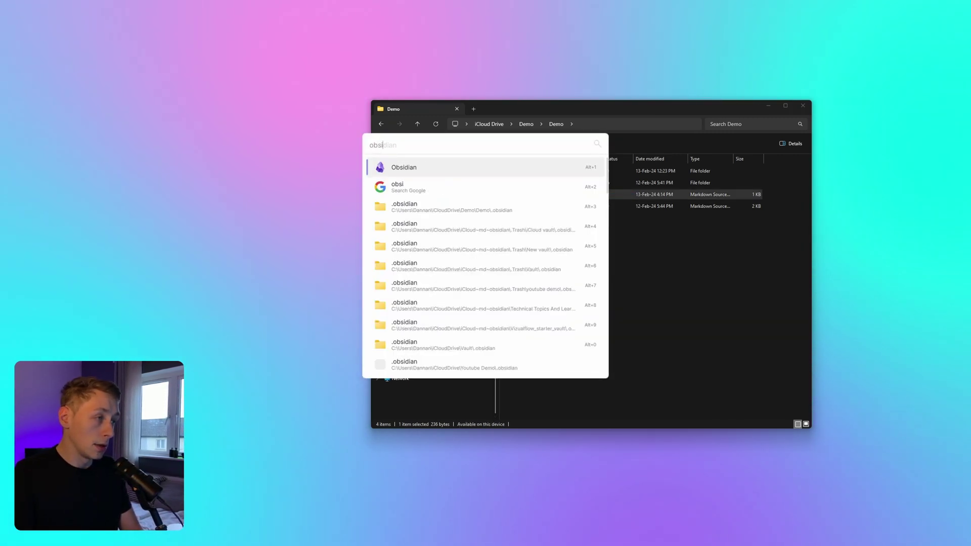
{"action": "key", "text": "Return"}
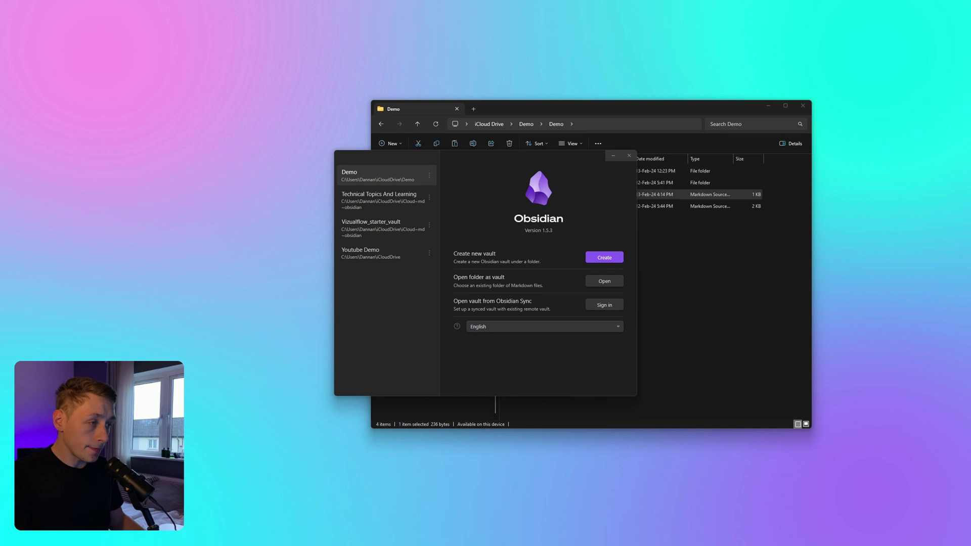
{"action": "left_click", "coordinate": [354, 176]}
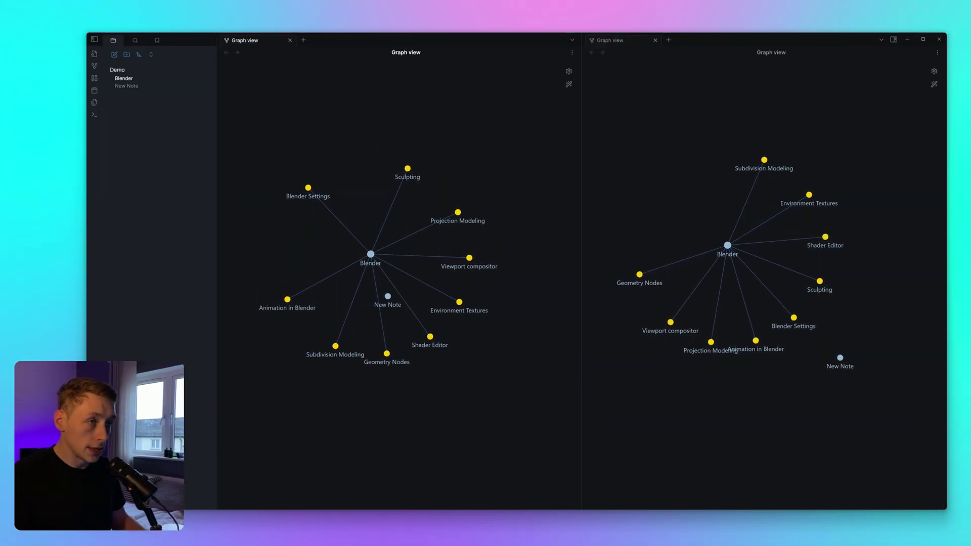
Step: Zoom the Demo vault graph in and back out
{"action": "scroll", "coordinate": [380, 296], "scroll_direction": "up", "scroll_amount": 5}
{"action": "scroll", "coordinate": [397, 285], "scroll_direction": "down", "scroll_amount": 5}
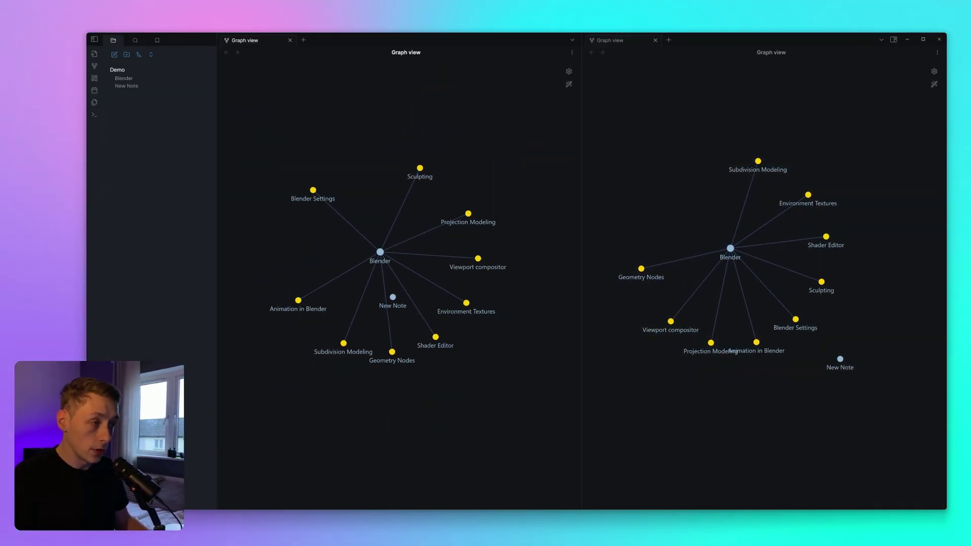